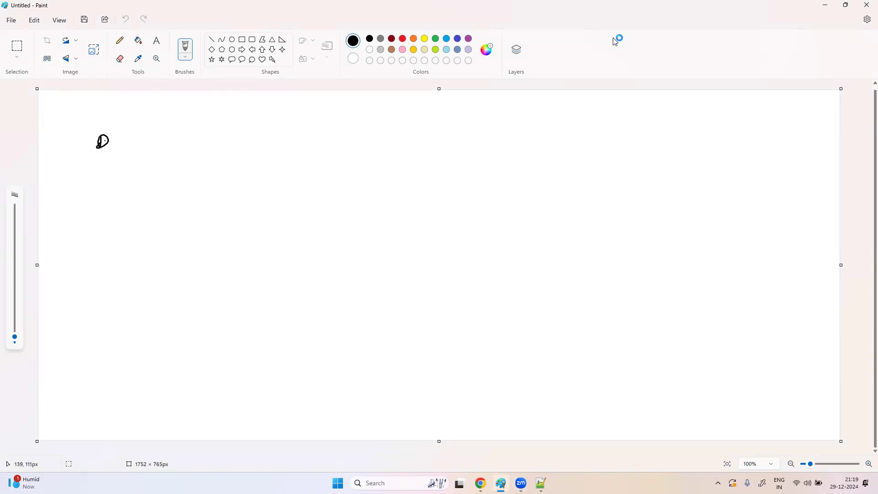
# Handwrite "DQL → Dynatrace Query Language" near the top of the canvas and underline the abbreviation and each word.
pyautogui.moveTo(98, 166)
pyautogui.mouseDown()
pyautogui.moveTo(132, 167)
pyautogui.moveTo(170, 147)
pyautogui.moveTo(169, 157)
pyautogui.moveTo(213, 155)
pyautogui.moveTo(256, 137)
pyautogui.moveTo(274, 145)
pyautogui.moveTo(365, 141)
pyautogui.moveTo(376, 156)
pyautogui.moveTo(369, 150)
pyautogui.moveTo(403, 141)
pyautogui.moveTo(475, 138)
pyautogui.moveTo(482, 145)
pyautogui.mouseUp()
pyautogui.click(309, 138)
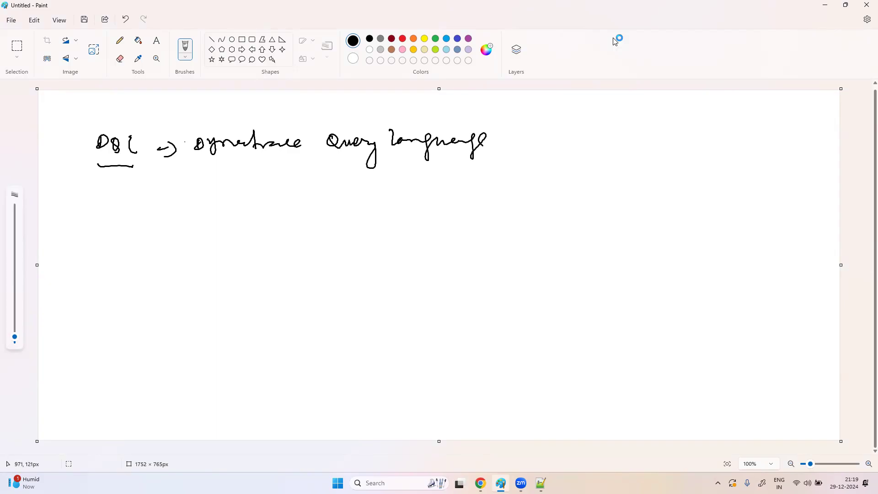
pyautogui.moveTo(198, 160); pyautogui.dragTo(265, 159)
pyautogui.moveTo(323, 158); pyautogui.dragTo(361, 156)
pyautogui.moveTo(438, 157); pyautogui.dragTo(487, 157)
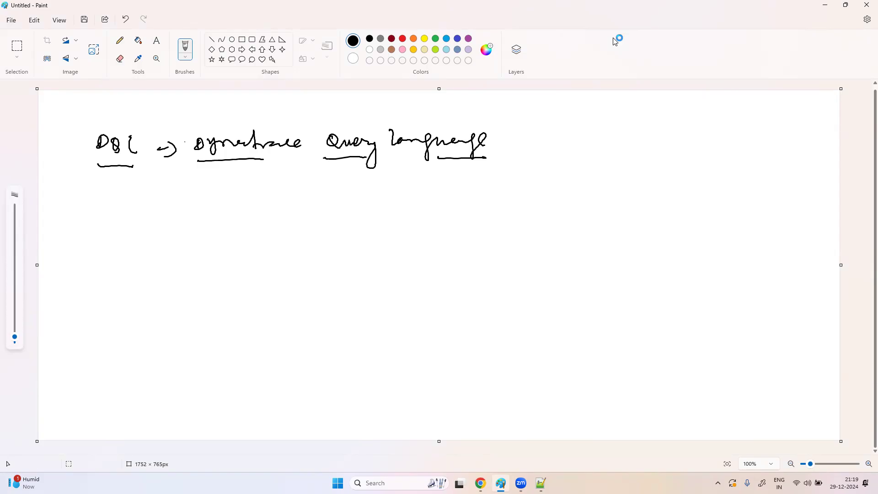
# Handwrite an arrow to "Dashboard" beneath the heading and "Classic" below it, underlining both words.
pyautogui.moveTo(143, 197)
pyautogui.mouseDown()
pyautogui.moveTo(166, 227)
pyautogui.moveTo(310, 213)
pyautogui.mouseUp()
pyautogui.moveTo(204, 230); pyautogui.dragTo(325, 226)
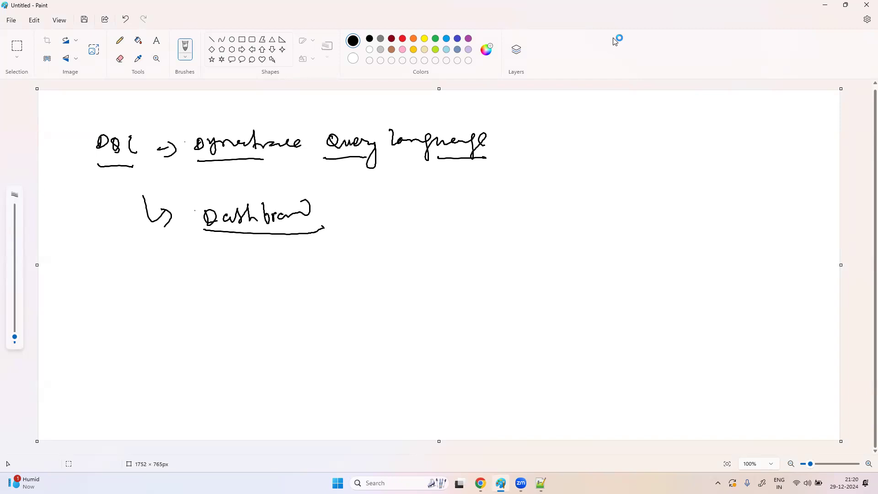
pyautogui.moveTo(383, 254)
pyautogui.mouseDown()
pyautogui.moveTo(376, 269)
pyautogui.moveTo(451, 259)
pyautogui.mouseUp()
pyautogui.moveTo(373, 296); pyautogui.dragTo(454, 272)
# Draw an arrow down from "Classic" to a handwritten "Metr" and circle that word.
pyautogui.click(408, 294)
pyautogui.moveTo(406, 291); pyautogui.dragTo(418, 306)
pyautogui.moveTo(409, 307)
pyautogui.mouseDown()
pyautogui.moveTo(422, 307)
pyautogui.moveTo(421, 316)
pyautogui.mouseUp()
pyautogui.moveTo(419, 323)
pyautogui.mouseDown()
pyautogui.moveTo(421, 332)
pyautogui.moveTo(434, 329)
pyautogui.mouseUp()
pyautogui.moveTo(438, 322); pyautogui.dragTo(449, 323)
pyautogui.moveTo(448, 309); pyautogui.dragTo(478, 314)
pyautogui.moveTo(414, 315); pyautogui.dragTo(461, 312)
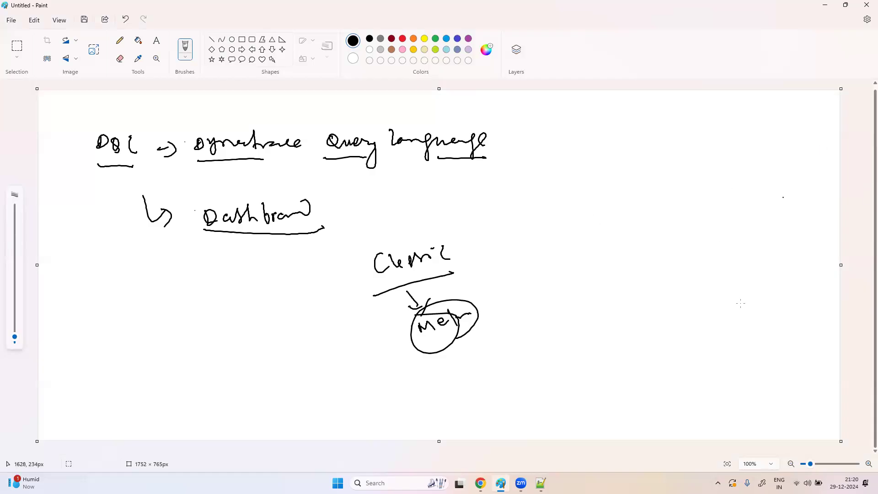
# Switch to Dynatrace in Chrome, open the Dashboards app and create a new dashboard.
pyautogui.click(480, 483)
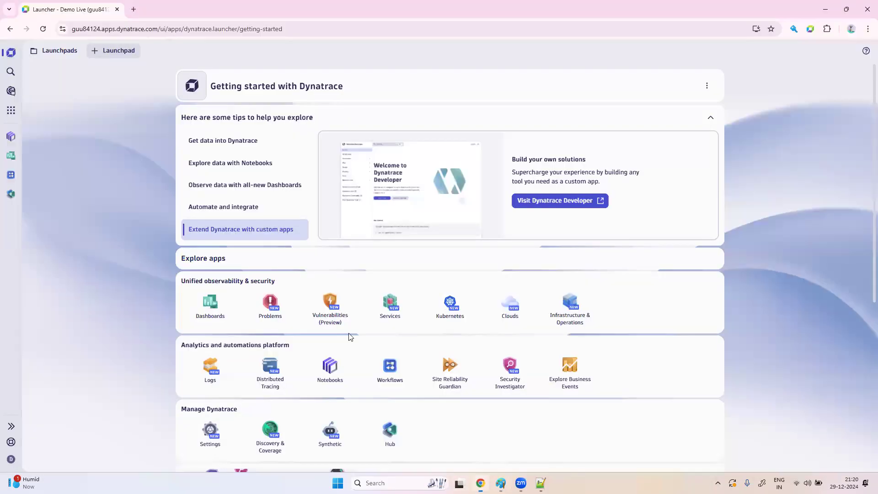
pyautogui.rightClick(11, 156)
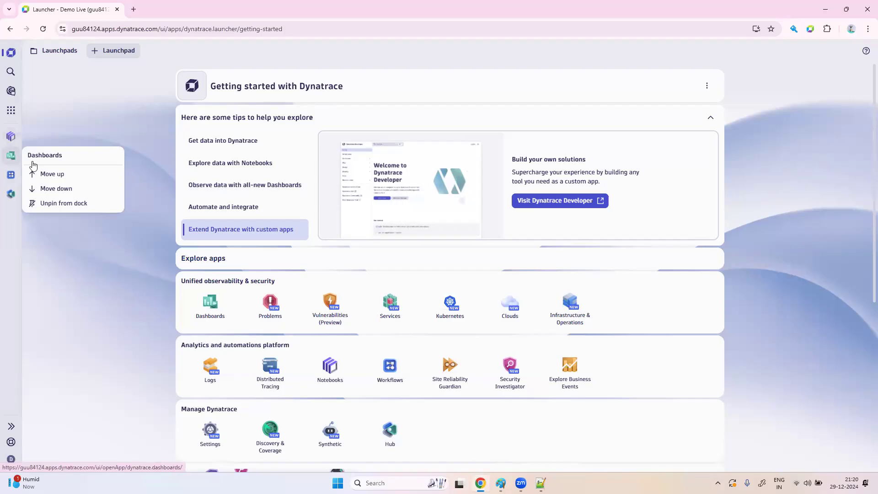
pyautogui.click(50, 158)
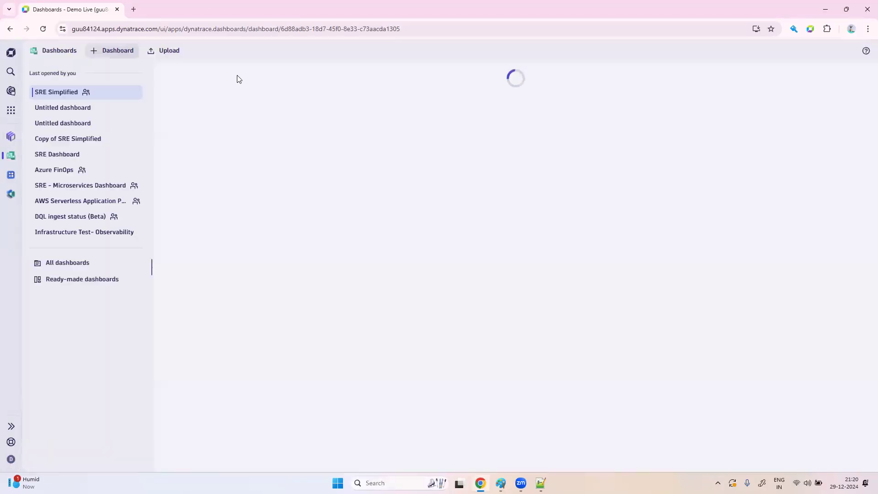
pyautogui.click(110, 51)
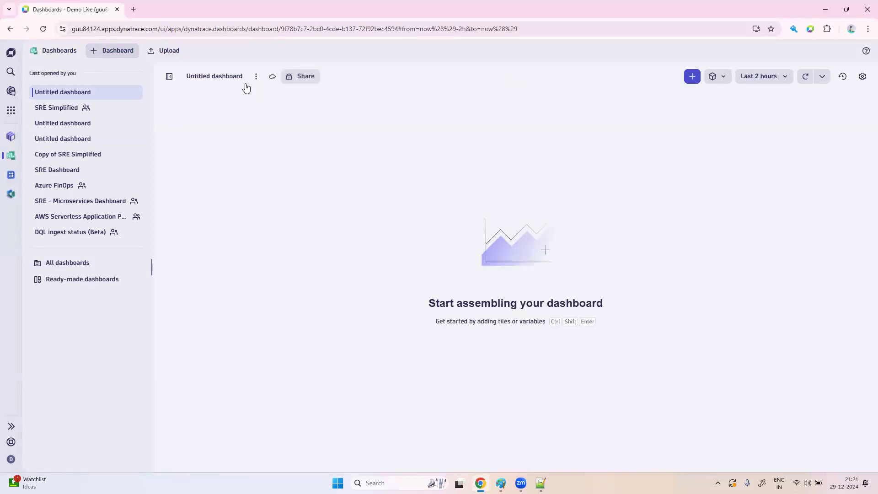
# Rename the untitled dashboard as "SRE Simple Dashboard".
pyautogui.click(235, 78)
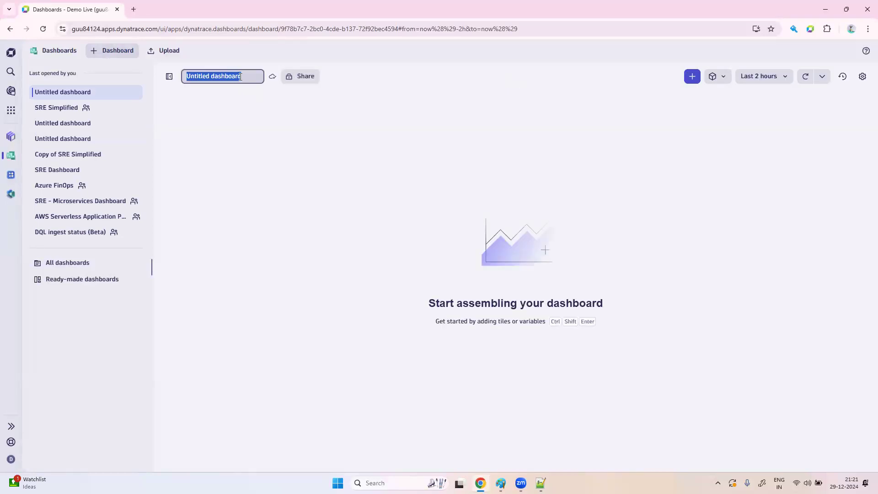
pyautogui.press('BackSpace')
pyautogui.press('capslock')
pyautogui.write('SRE S')
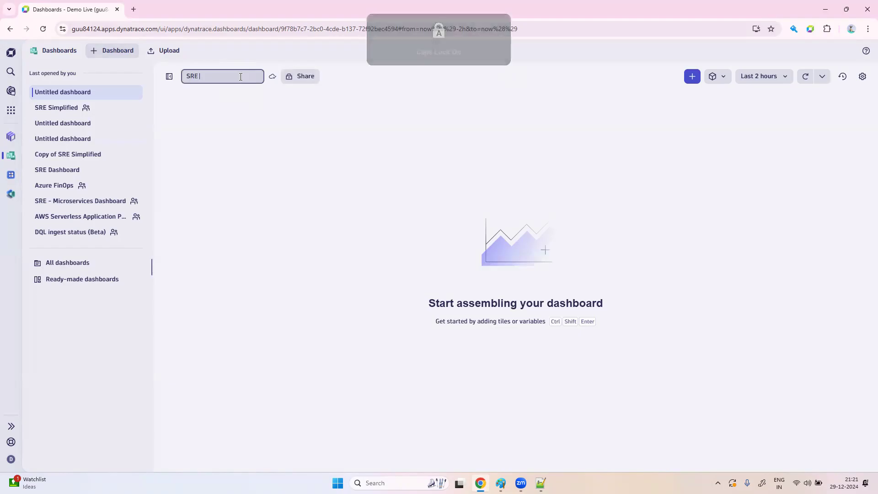
pyautogui.press('capslock')
pyautogui.write('m')
pyautogui.press('BackSpace')
pyautogui.write('imple')
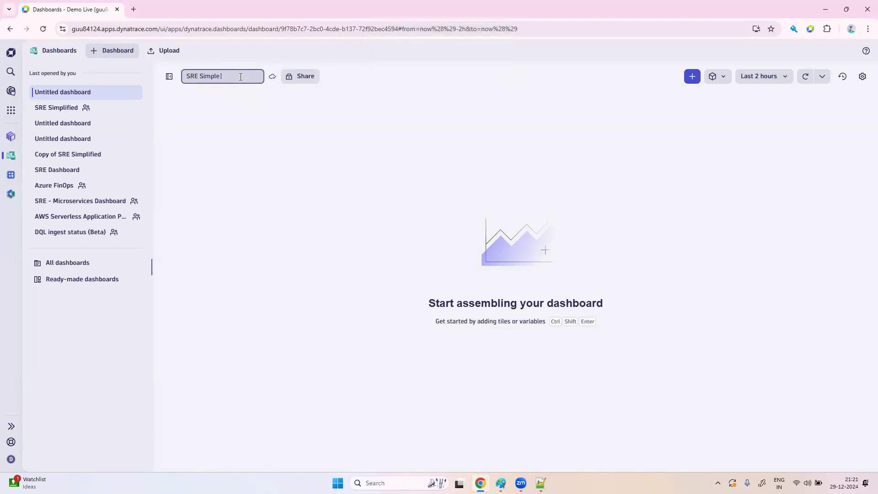
pyautogui.press('capslock')
pyautogui.write('D')
pyautogui.press('capslock')
pyautogui.write('as')
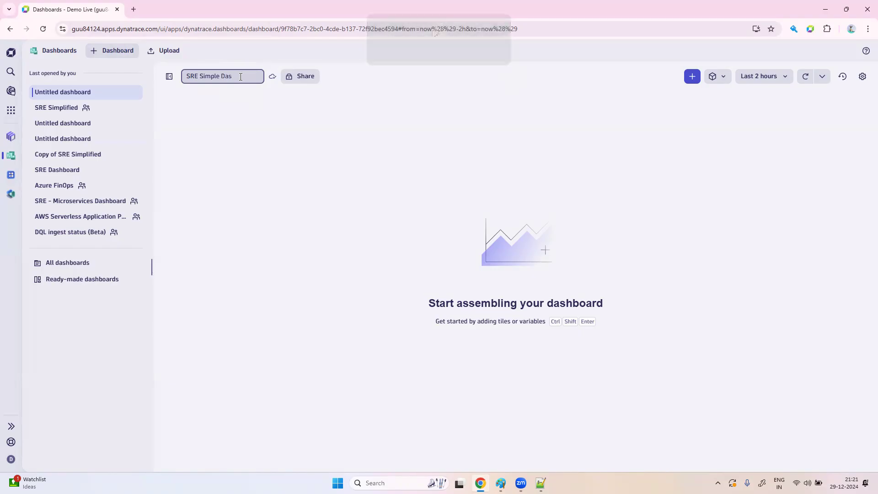
pyautogui.write('hboard')
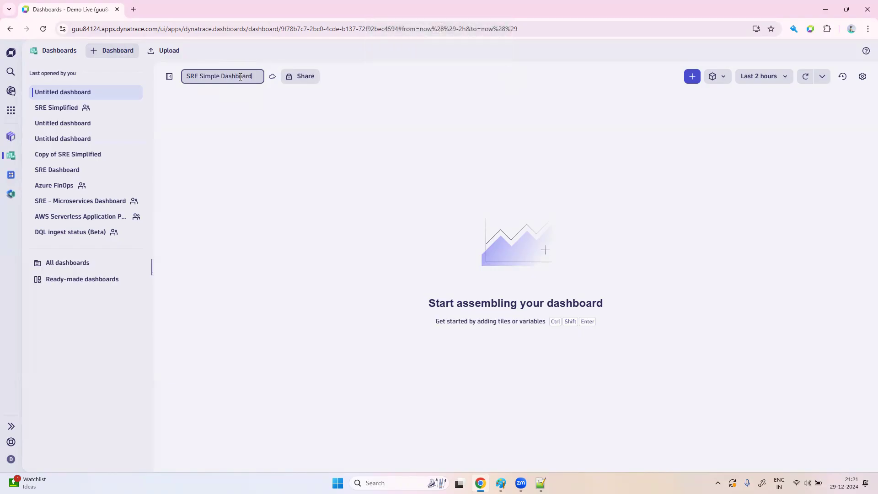
pyautogui.click(276, 141)
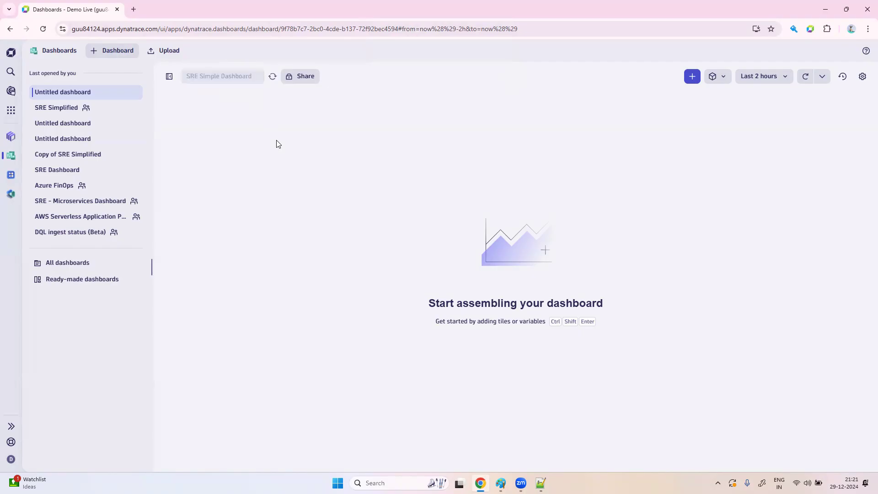
# Add a DQL tile to the dashboard and start editing its query.
pyautogui.click(693, 78)
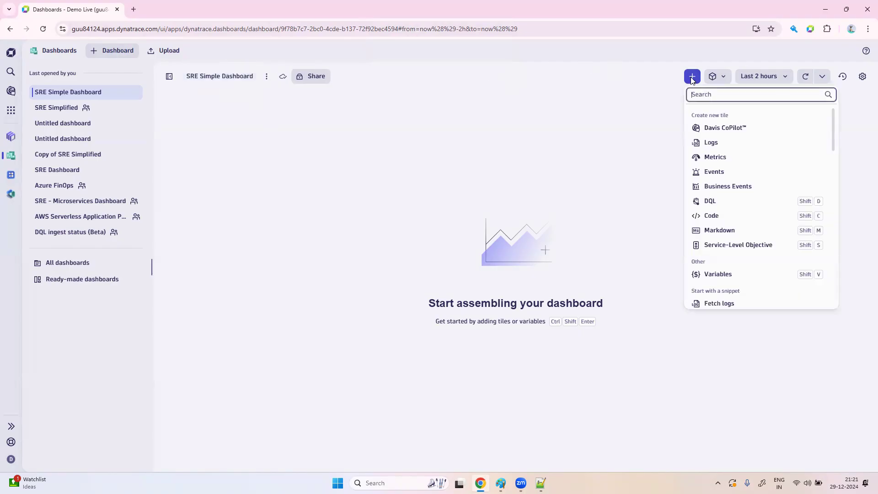
pyautogui.click(719, 199)
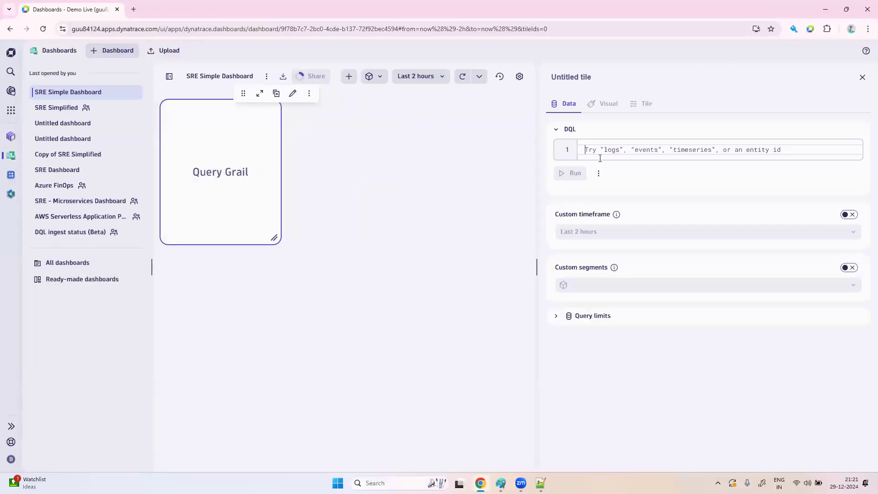
pyautogui.click(595, 149)
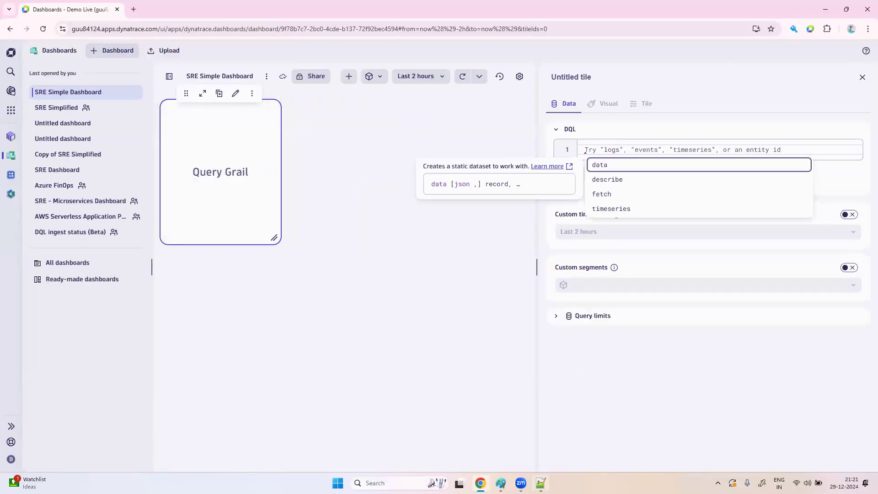
# Copy the first timeseries query from Crtical Service-1 in Notepad++ into the new Dynatrace tile's DQL query and run it.
pyautogui.click(541, 483)
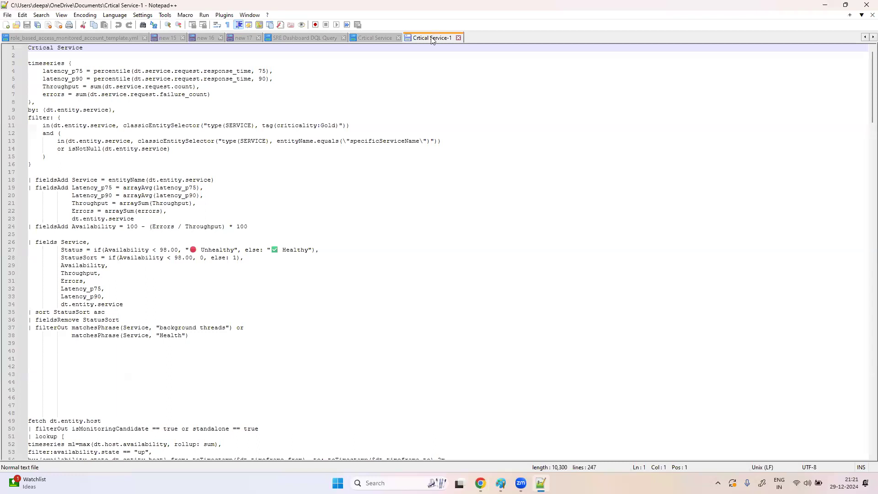
pyautogui.moveTo(190, 336); pyautogui.dragTo(29, 65)
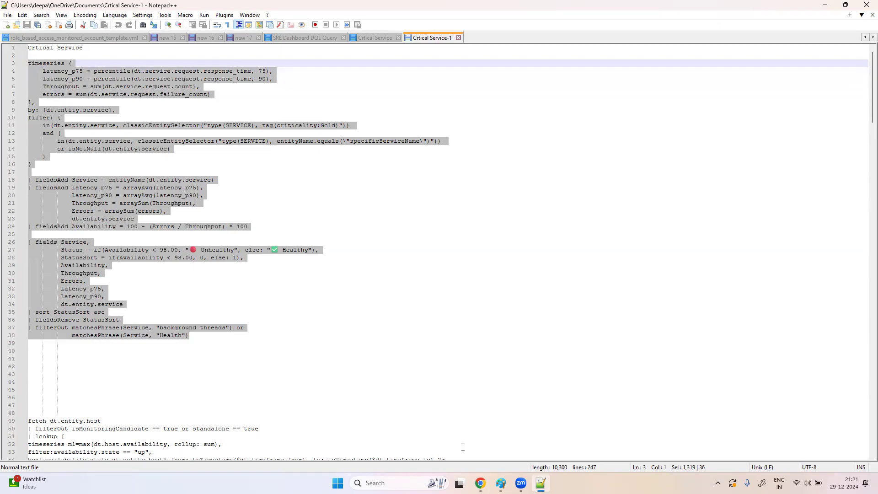
pyautogui.hotkey('alt', 'Tab')
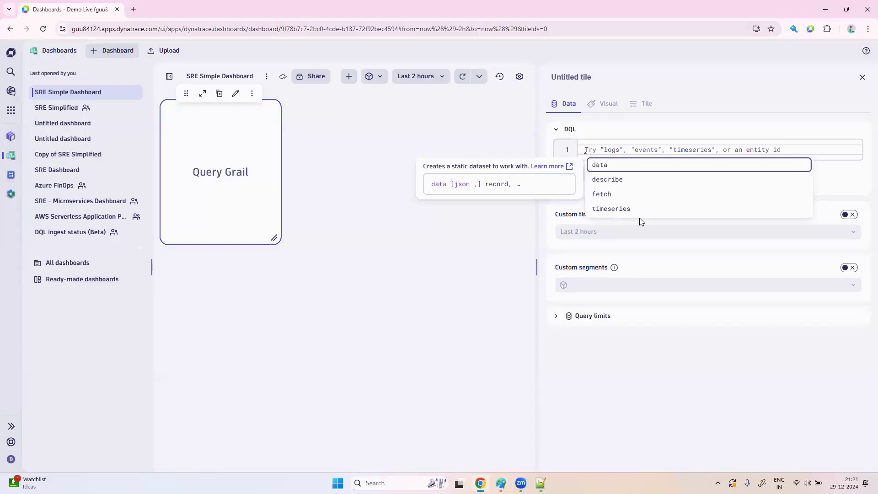
pyautogui.click(658, 150)
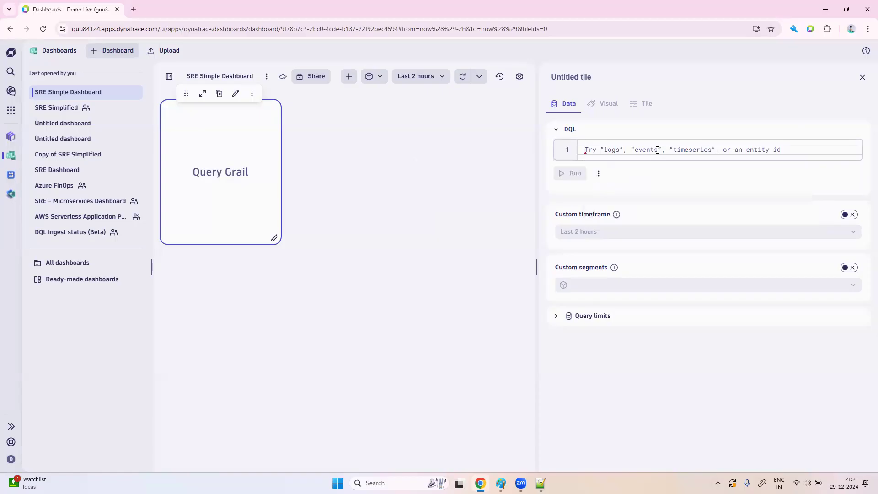
pyautogui.hotkey('ctrl', 'v')
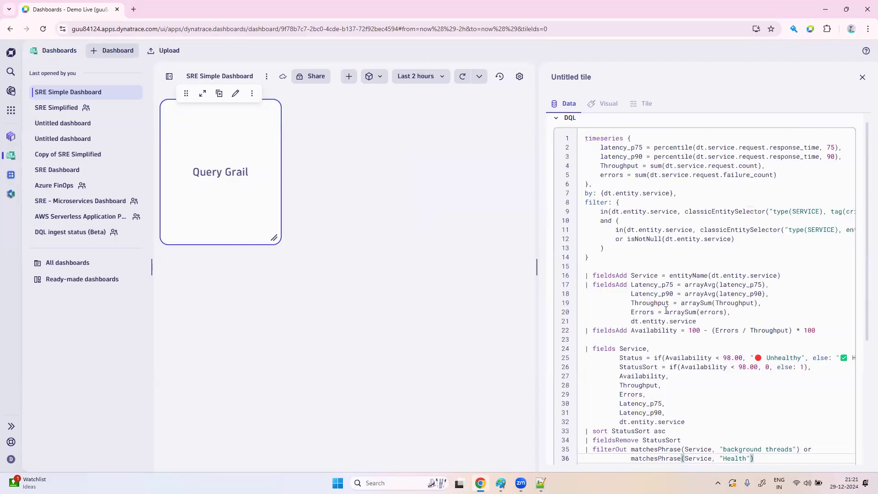
pyautogui.scroll(-4, 667, 310)
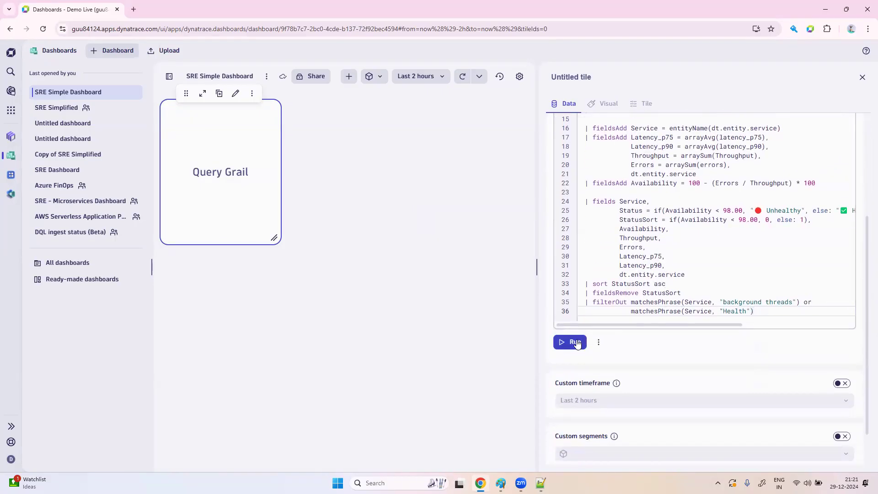
pyautogui.click(576, 343)
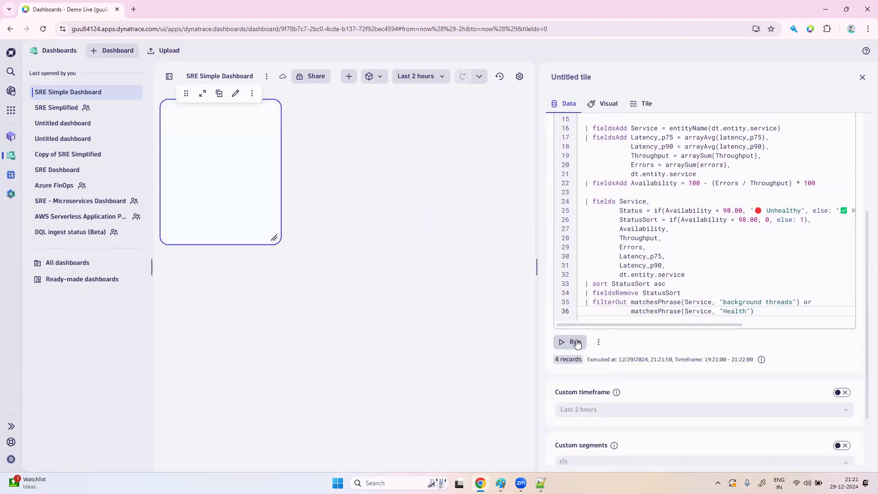
# Visualize the query result as a table and widen the tile to fill the dashboard's width.
pyautogui.click(605, 103)
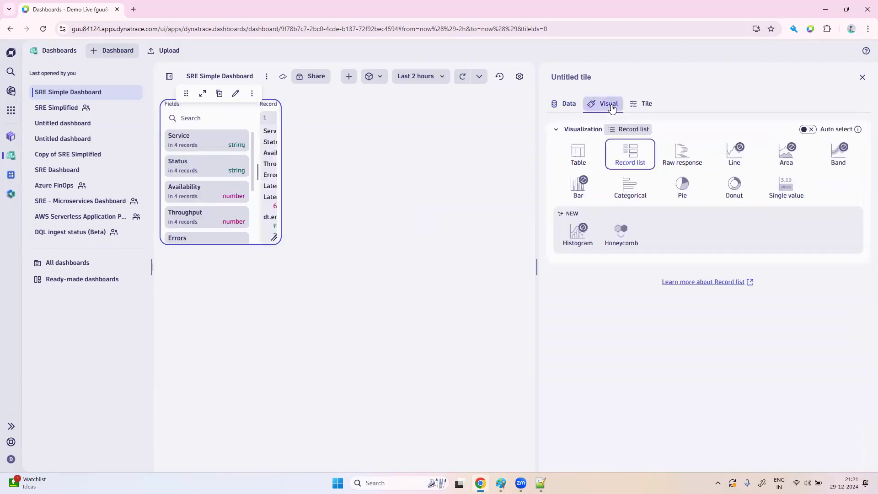
pyautogui.click(584, 162)
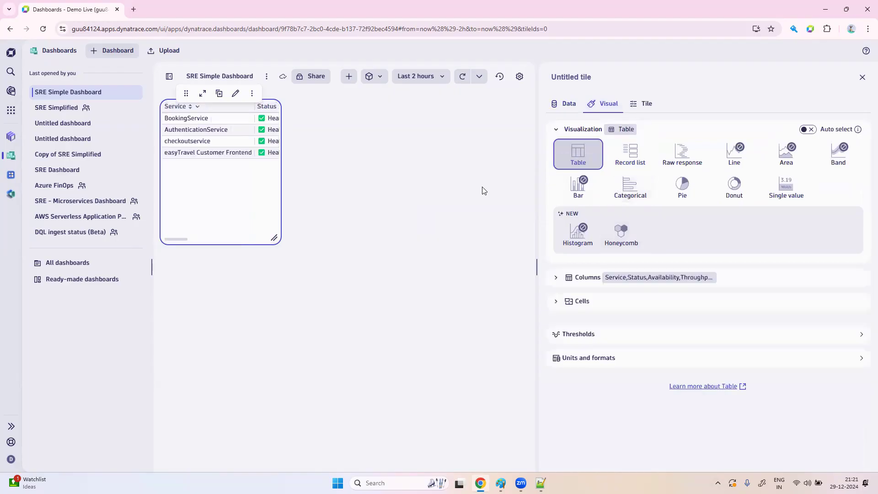
pyautogui.moveTo(275, 237); pyautogui.dragTo(520, 232)
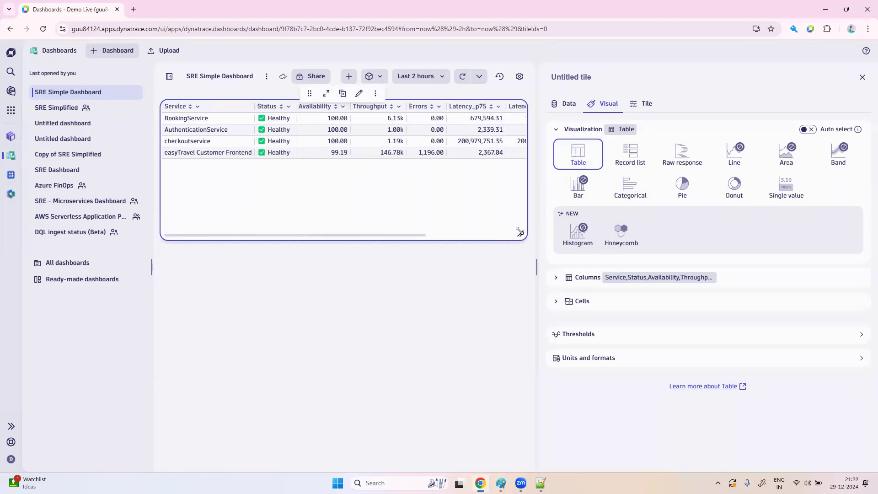
pyautogui.moveTo(520, 232); pyautogui.dragTo(521, 237)
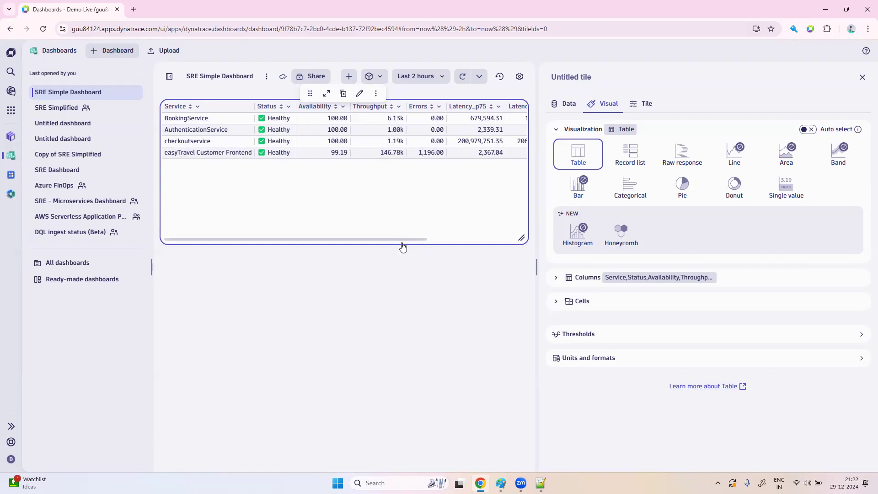
# Hide the dt.entity.service and Latency_p75 fields from the table's displayed columns.
pyautogui.moveTo(408, 239); pyautogui.dragTo(386, 243)
pyautogui.moveTo(377, 239); pyautogui.dragTo(494, 238)
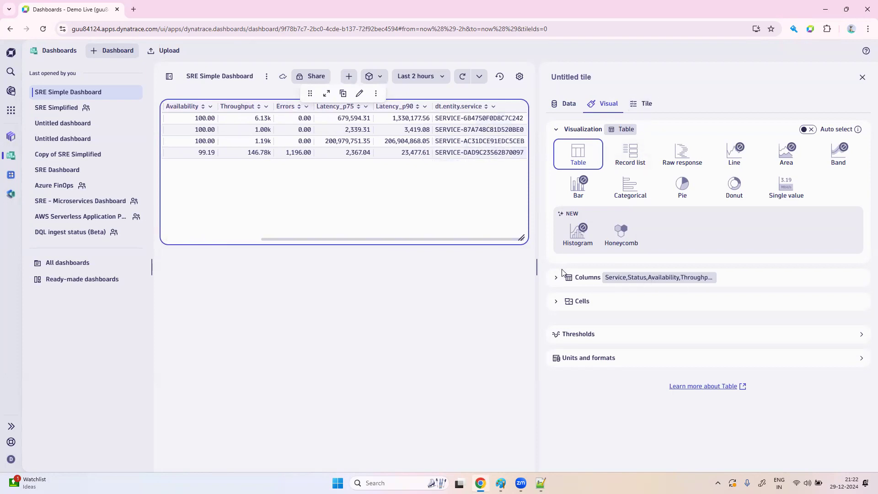
pyautogui.click(557, 279)
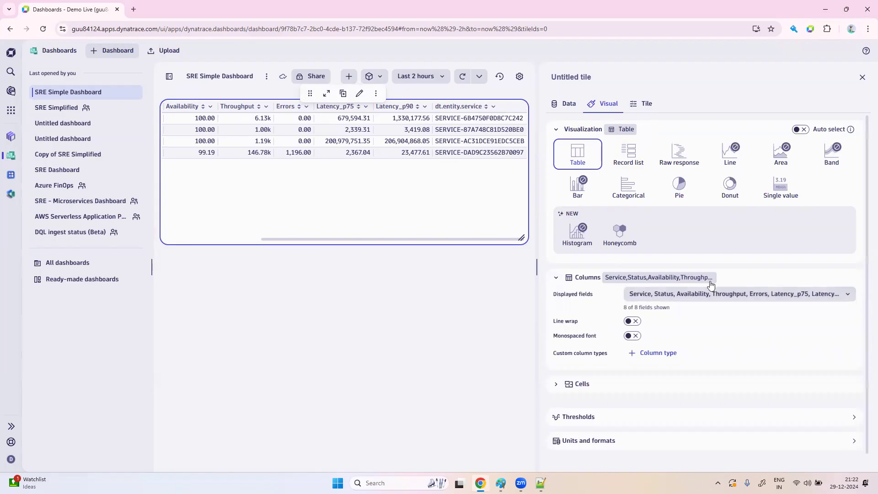
pyautogui.click(754, 294)
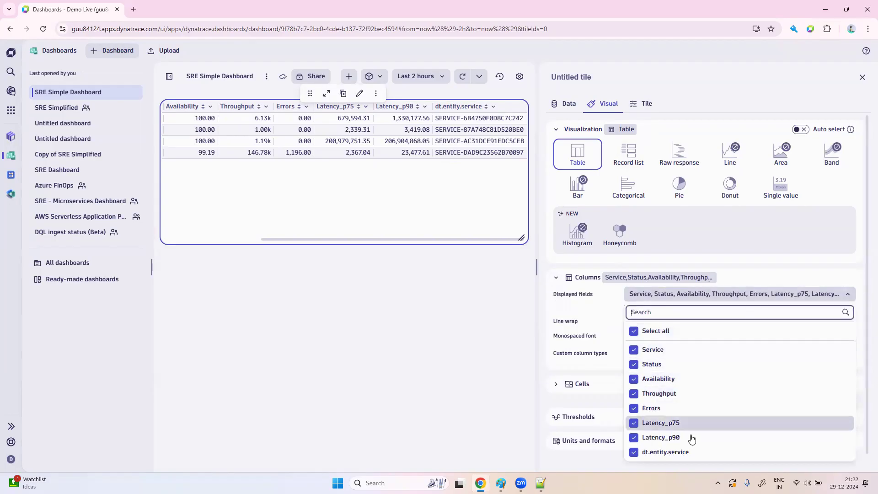
pyautogui.click(684, 455)
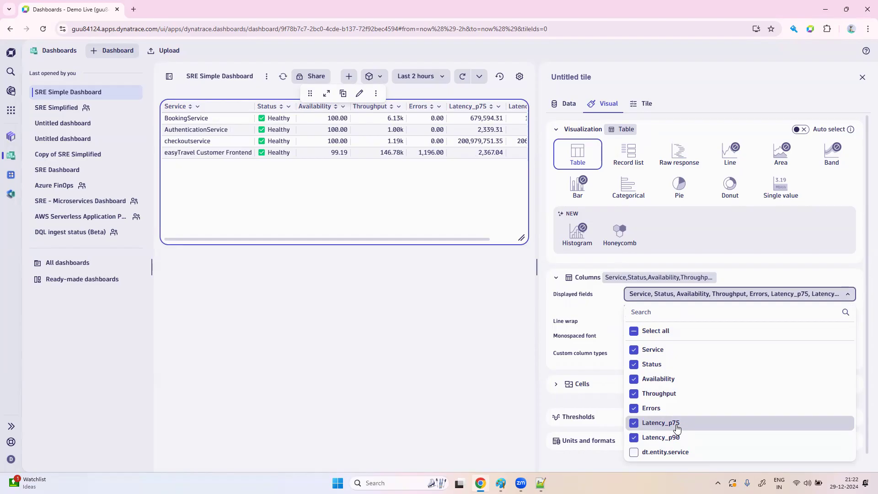
pyautogui.click(677, 429)
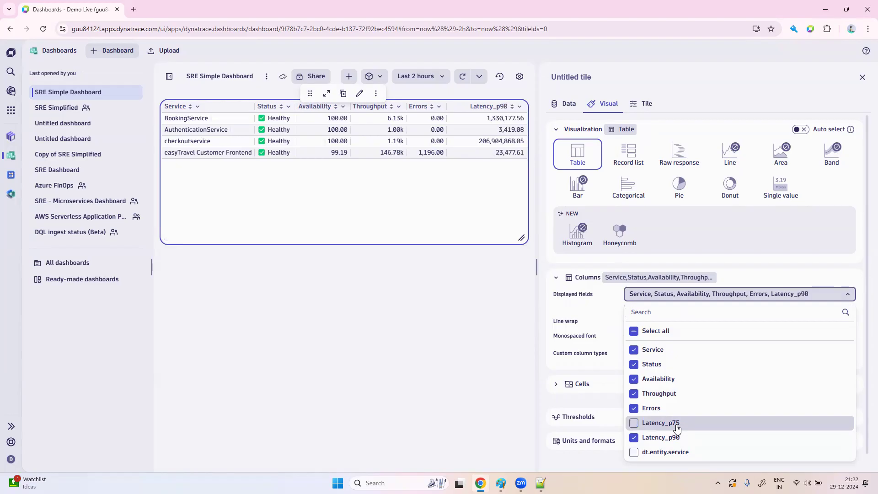
pyautogui.click(556, 405)
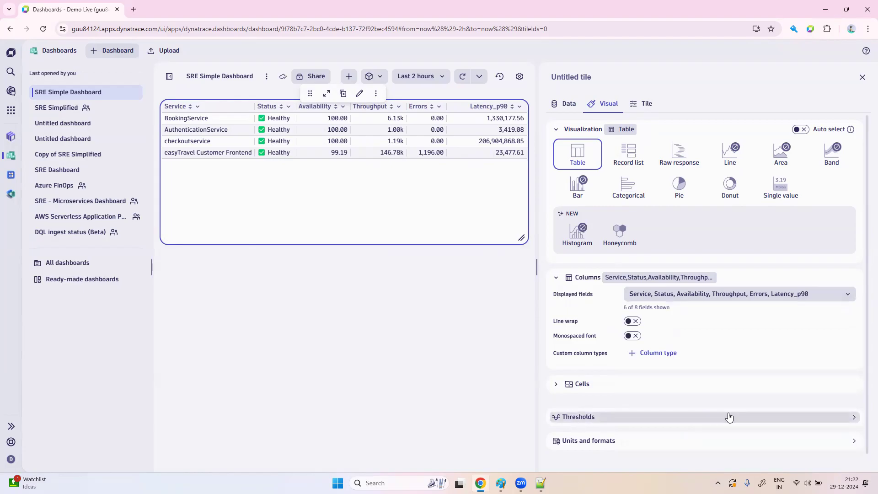
pyautogui.click(596, 442)
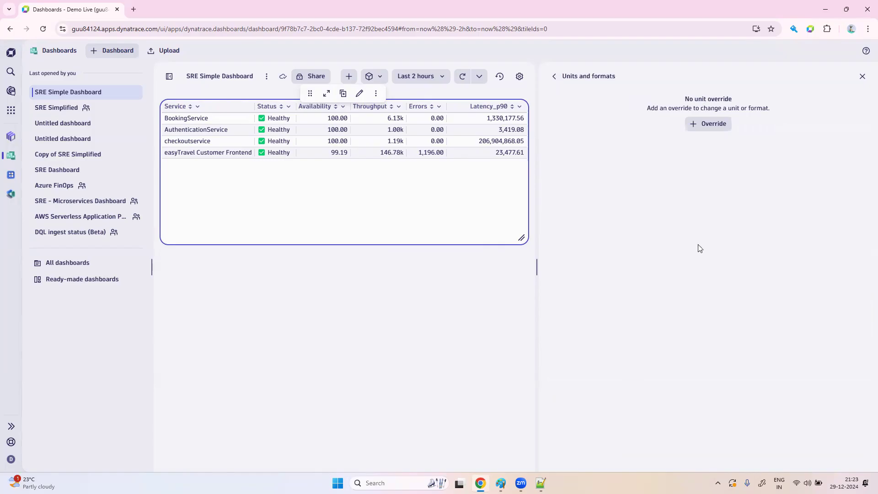
pyautogui.click(716, 128)
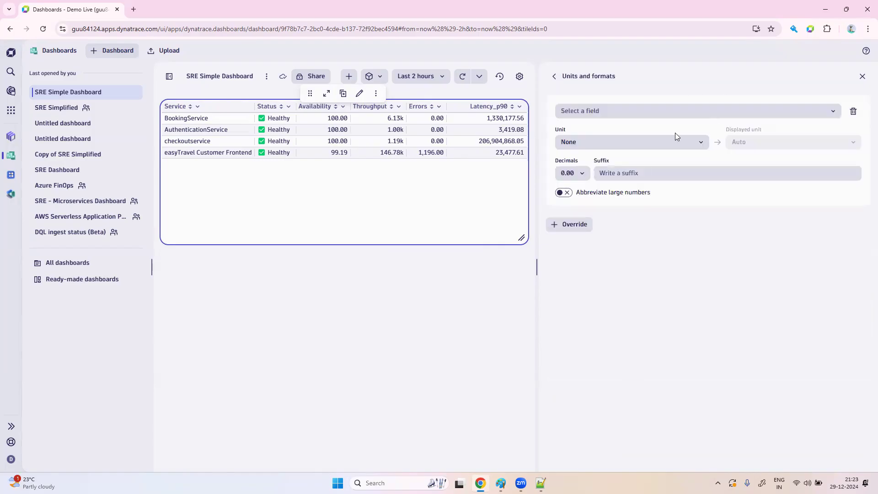
pyautogui.click(649, 114)
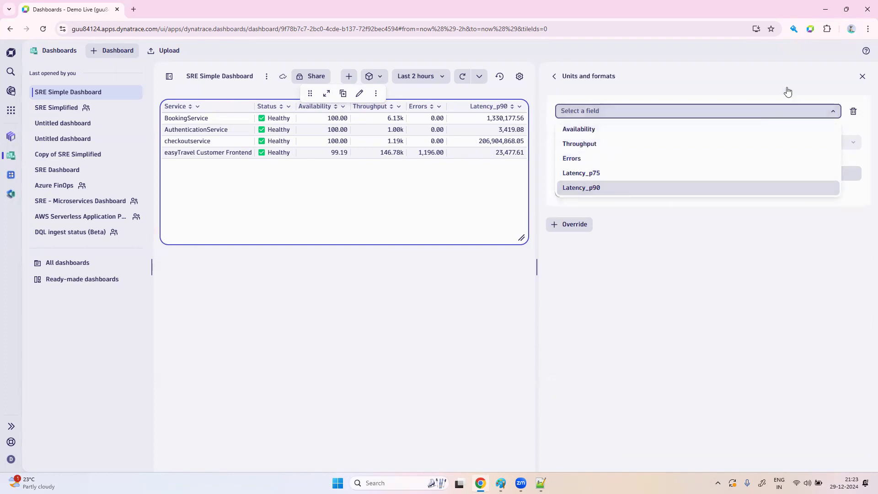
# Close the tile settings, shrink the critical-services table tile to roughly half the dashboard's width, and widen its Errors column.
pyautogui.click(864, 77)
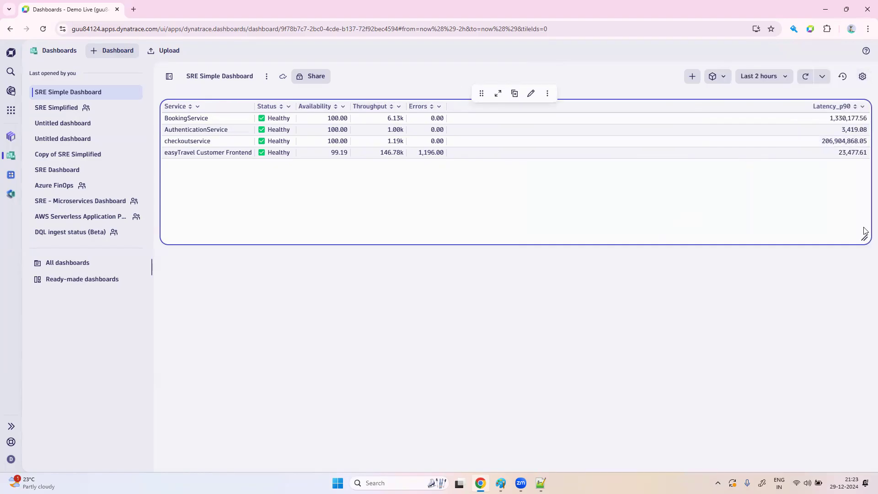
pyautogui.moveTo(864, 237); pyautogui.dragTo(537, 188)
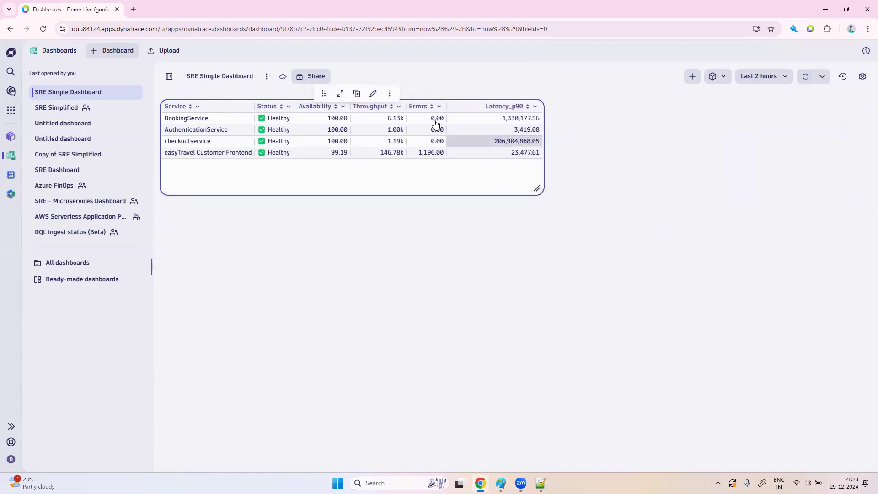
pyautogui.moveTo(444, 106); pyautogui.dragTo(469, 106)
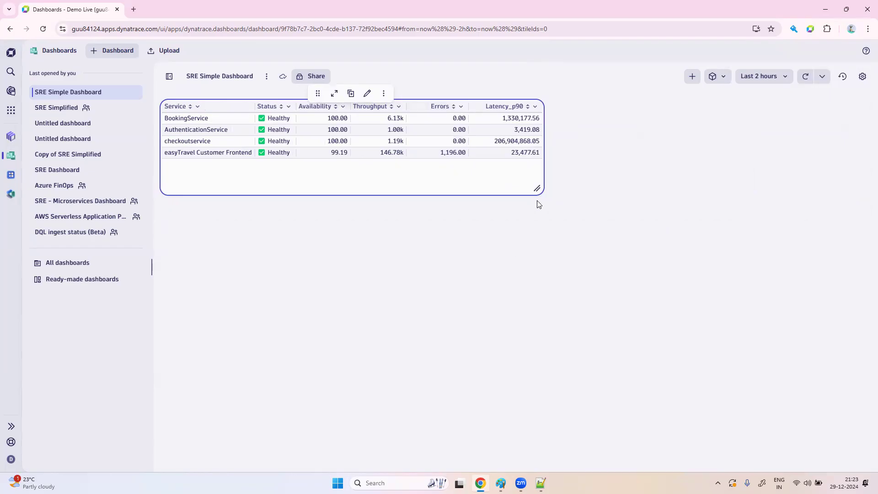
pyautogui.moveTo(538, 190)
pyautogui.mouseDown()
pyautogui.moveTo(437, 191)
pyautogui.moveTo(502, 212)
pyautogui.moveTo(547, 198)
pyautogui.mouseUp()
pyautogui.click(557, 251)
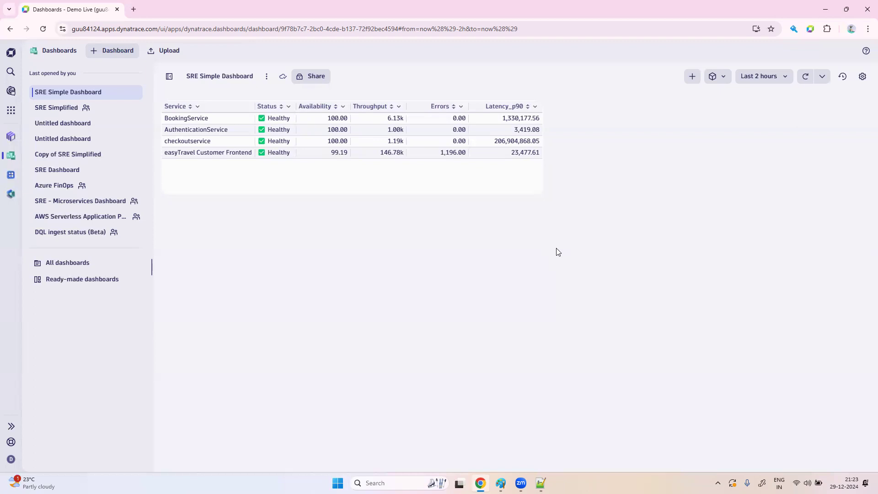
# Add a Service-Level Objective tile for "Service availability for my critical services (tagged Gold)" and widen it so its values fit in one row.
pyautogui.click(695, 77)
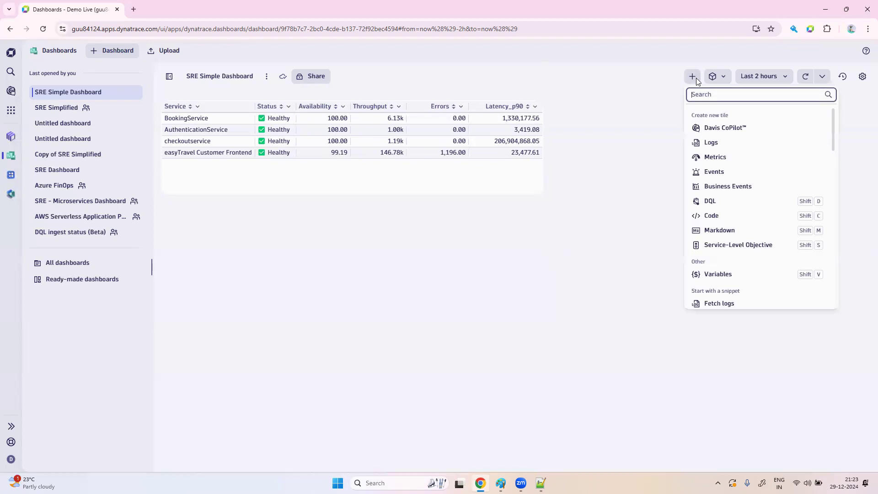
pyautogui.click(745, 249)
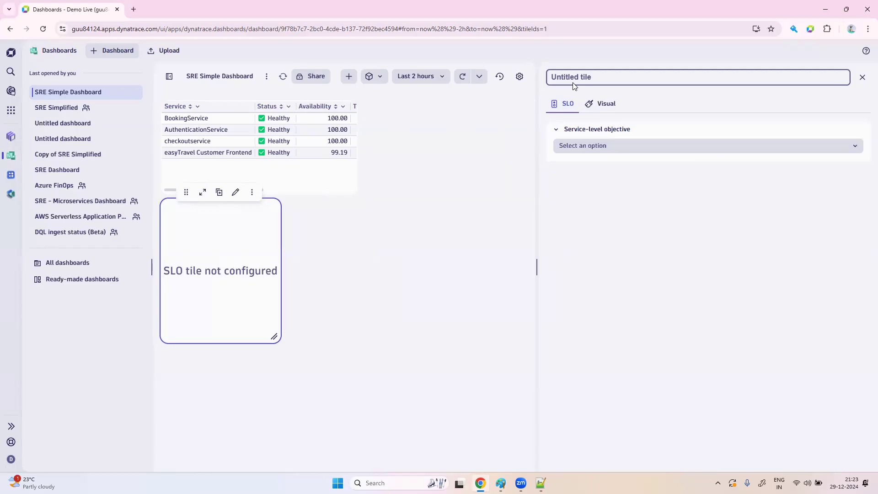
pyautogui.click(594, 147)
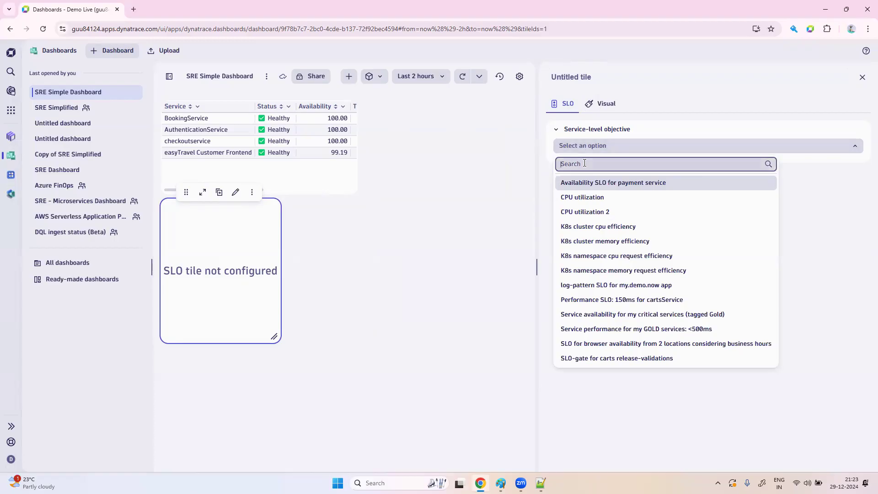
pyautogui.write('cr')
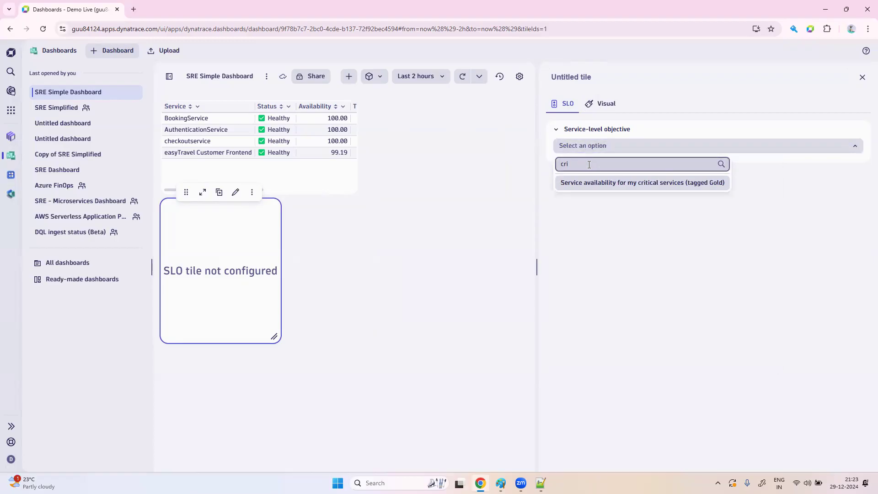
pyautogui.write('i')
pyautogui.click(619, 183)
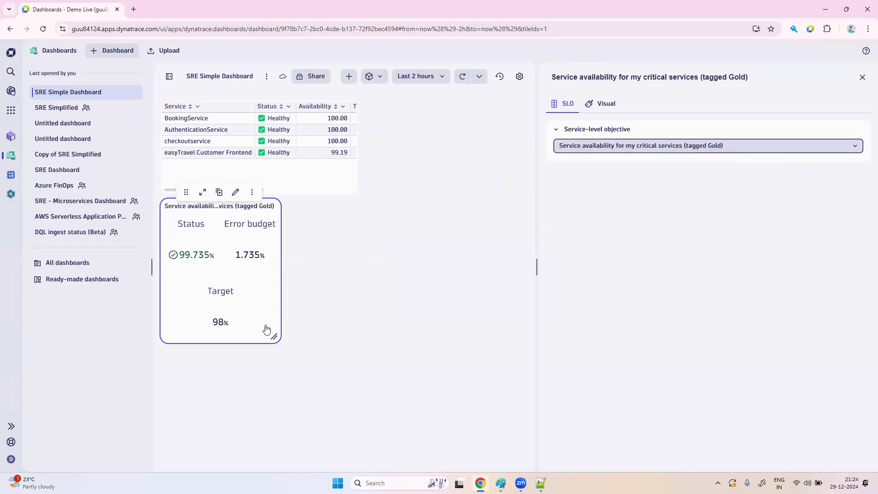
pyautogui.moveTo(275, 334); pyautogui.dragTo(480, 308)
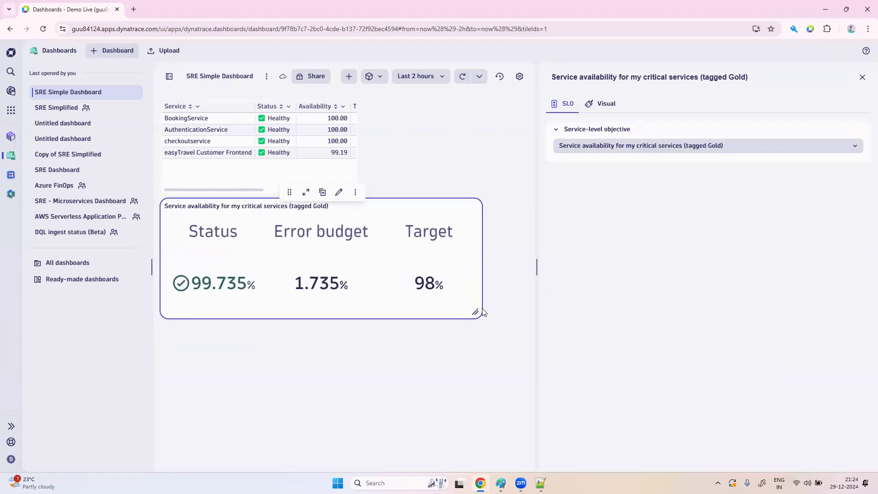
# Show the Evaluation period column in the SLO tile and apply the status threshold color to its background.
pyautogui.click(599, 104)
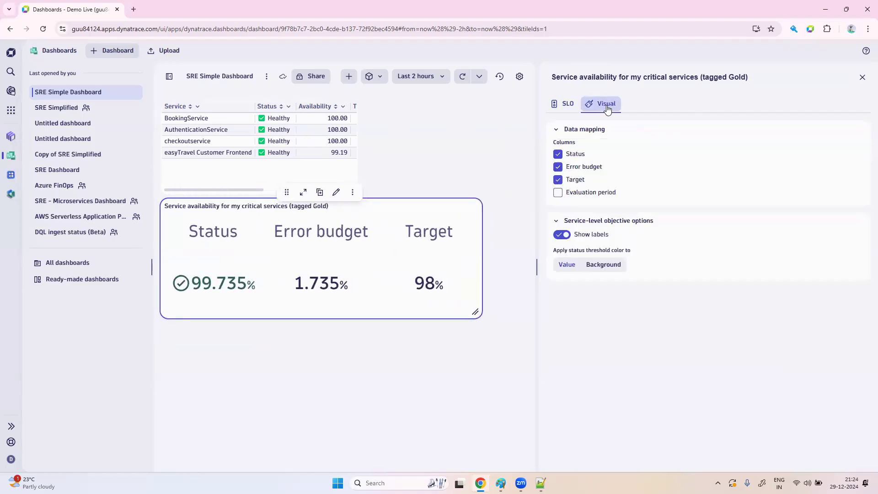
pyautogui.click(594, 195)
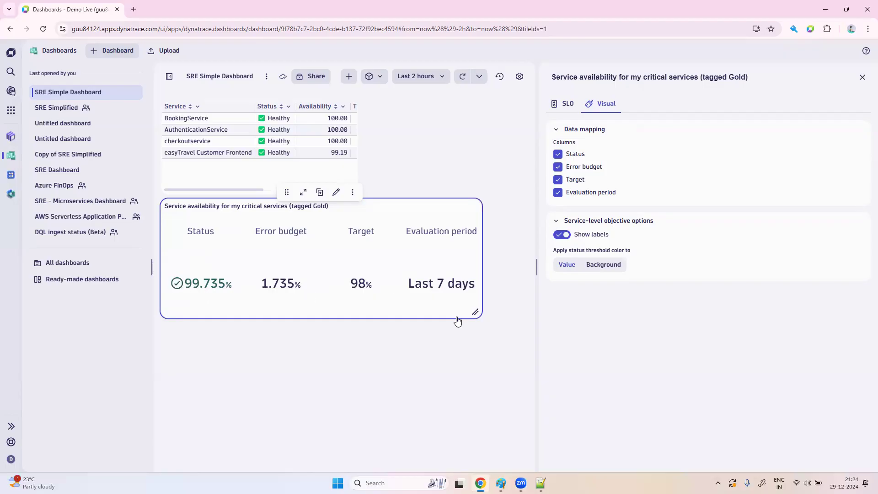
pyautogui.click(608, 266)
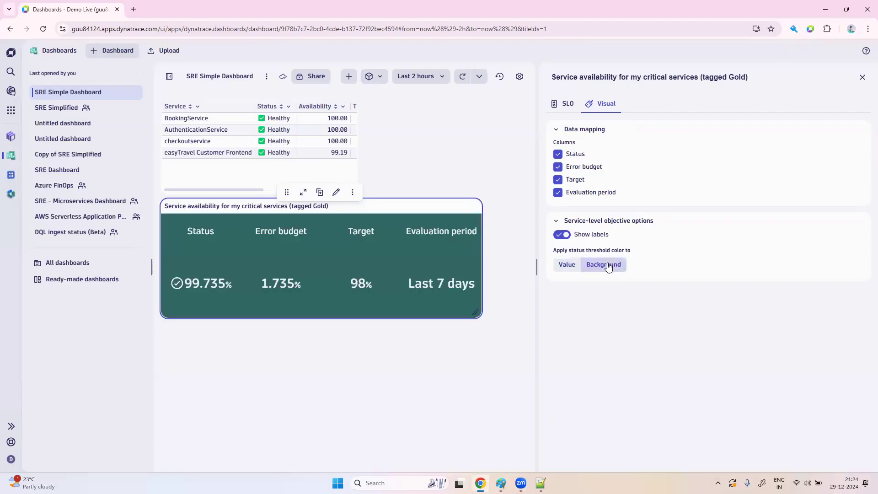
pyautogui.click(567, 265)
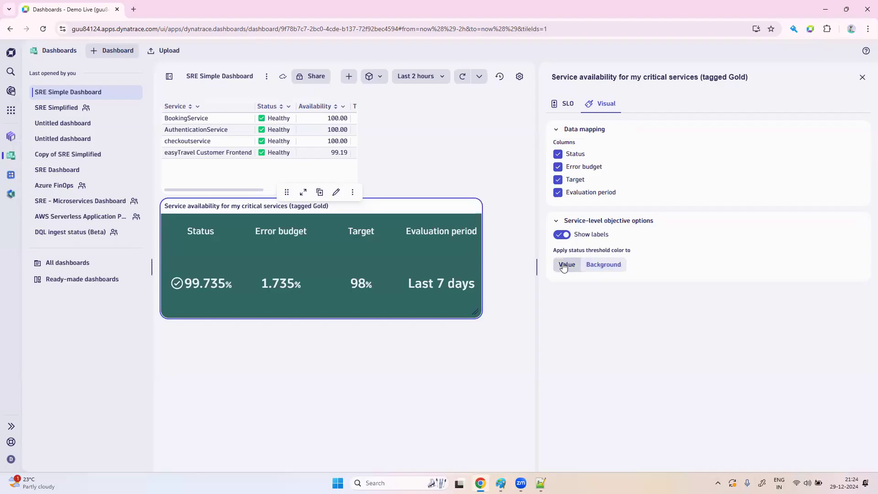
pyautogui.click(602, 268)
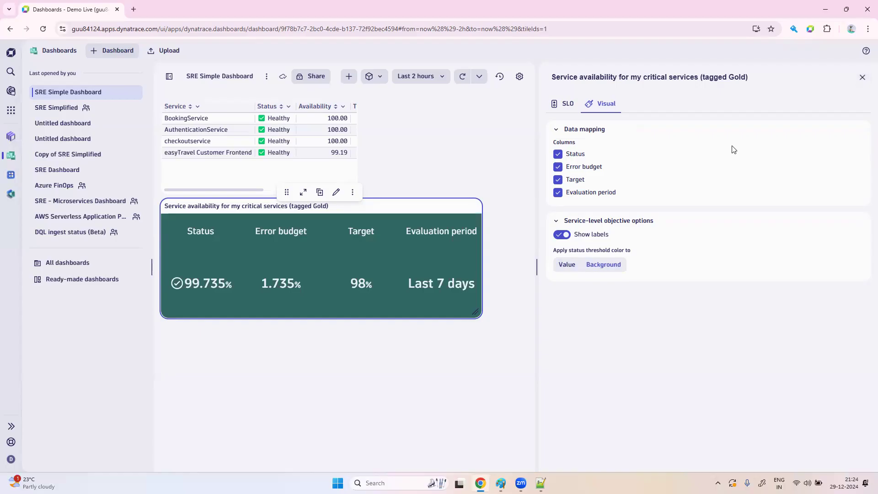
pyautogui.click(863, 78)
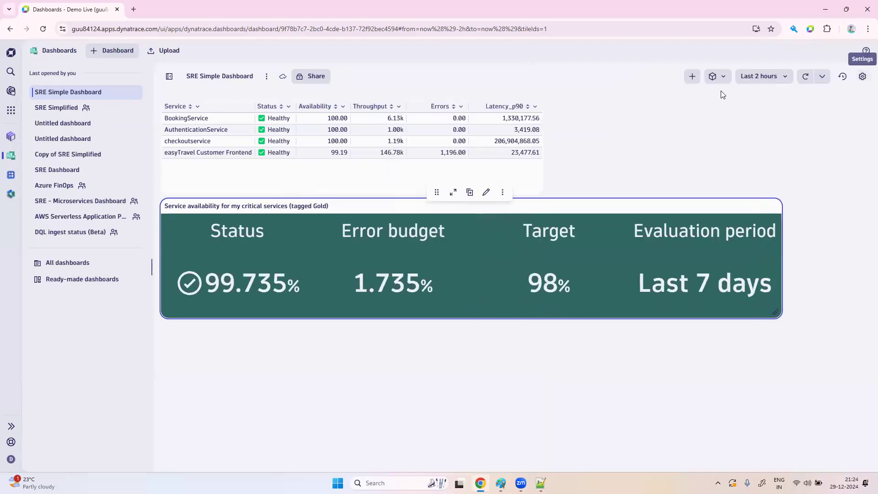
# Add another DQL tile and copy the fetch dt.entity.host availability query from Crtical Service-1 in Notepad++.
pyautogui.click(692, 76)
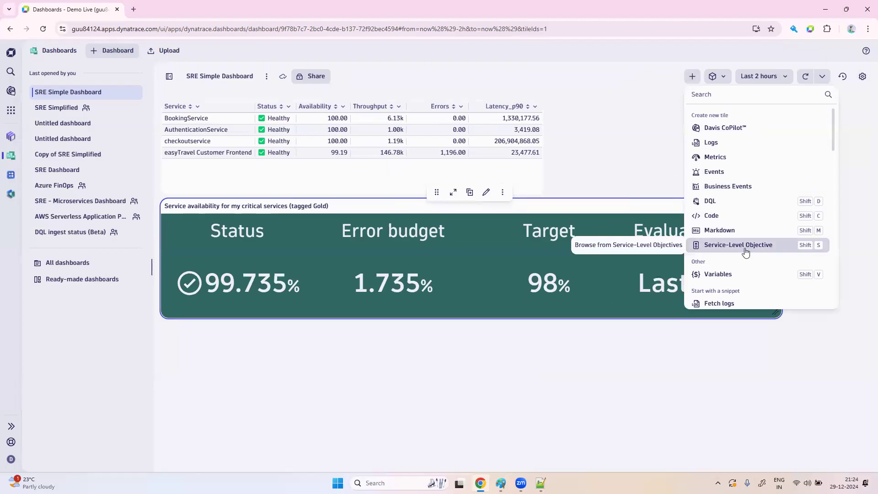
pyautogui.click(740, 203)
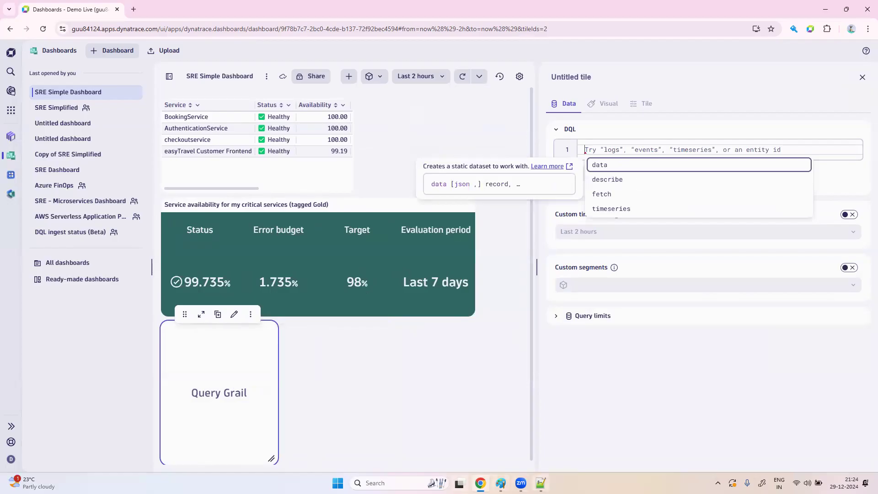
pyautogui.click(541, 483)
pyautogui.scroll(-5, 307, 288)
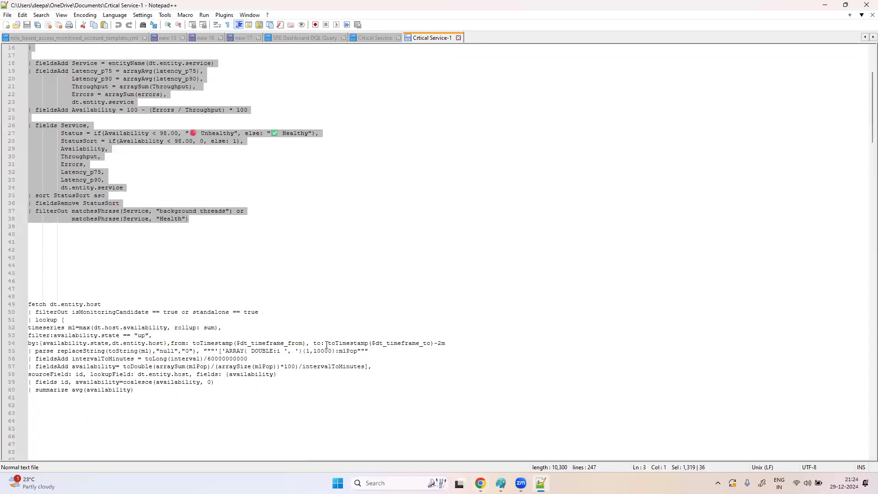
pyautogui.moveTo(139, 392); pyautogui.dragTo(30, 307)
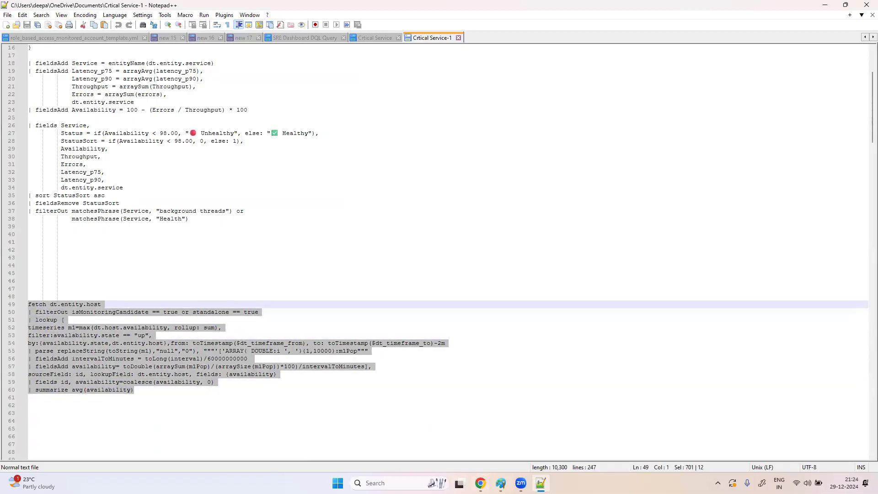
# Switch back to Dynatrace, paste the host availability query into the new tile's DQL query and run it.
pyautogui.click(480, 483)
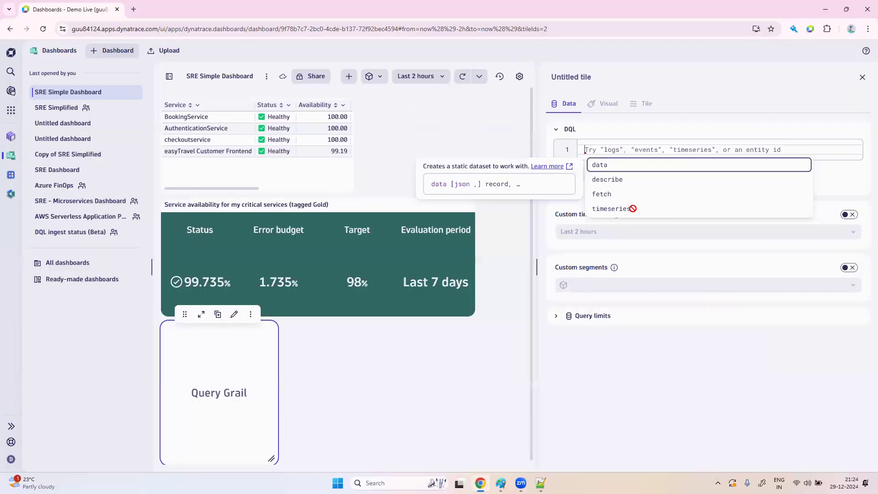
pyautogui.click(629, 148)
pyautogui.hotkey('ctrl', 'v')
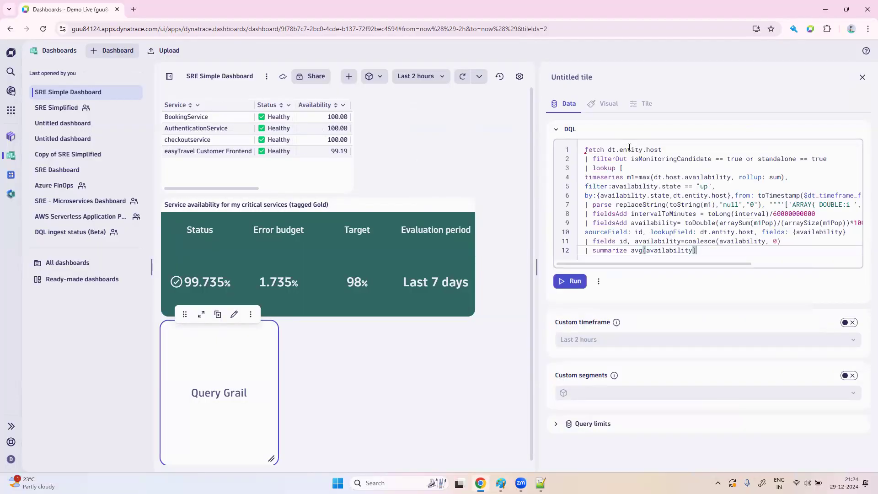
pyautogui.click(571, 280)
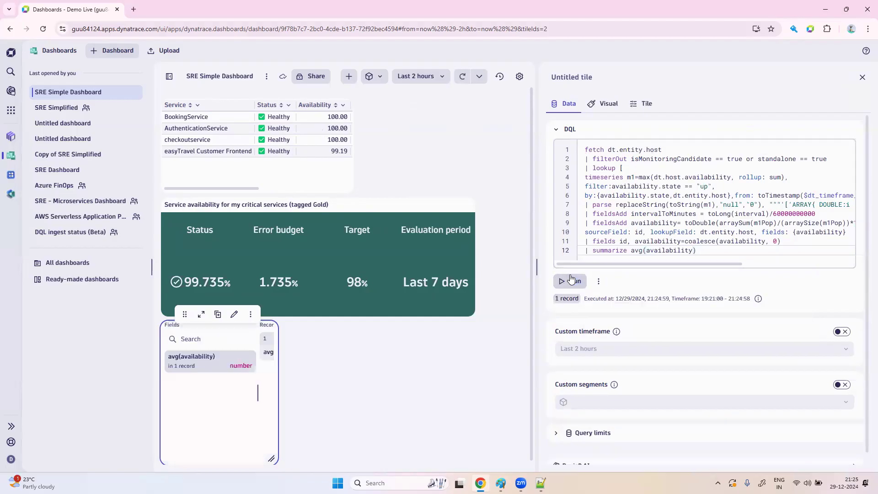
# Widen the host availability tile and visualize its result as a single value.
pyautogui.moveTo(271, 457); pyautogui.dragTo(455, 417)
pyautogui.click(608, 104)
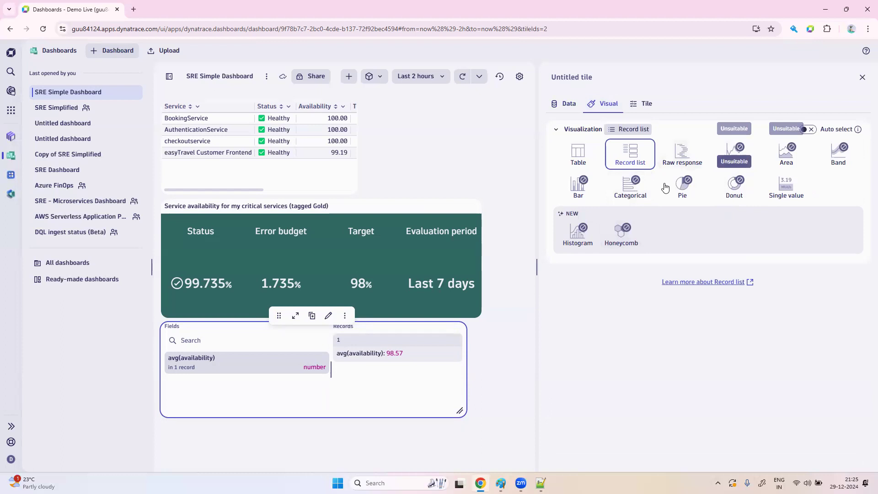
pyautogui.click(795, 190)
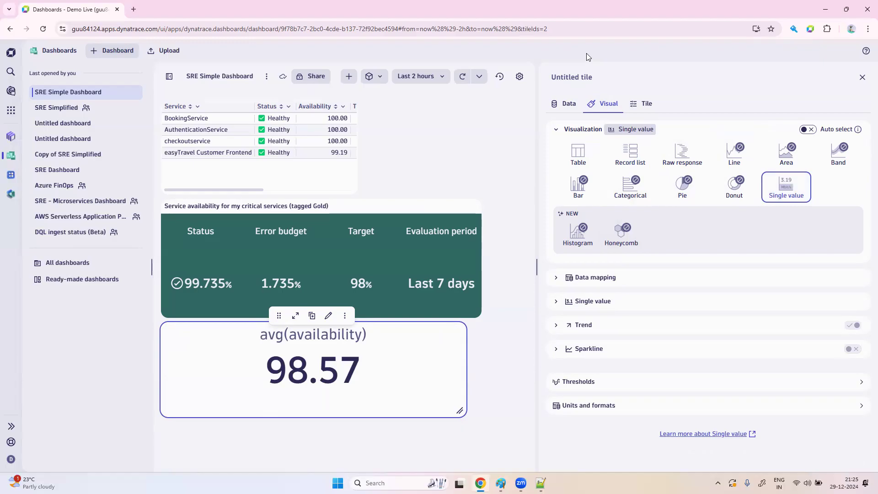
# Title the host availability tile "Infra Availability" and close its settings.
pyautogui.click(580, 77)
pyautogui.write('I')
pyautogui.press('capslock')
pyautogui.write('nfra')
pyautogui.press('capslock')
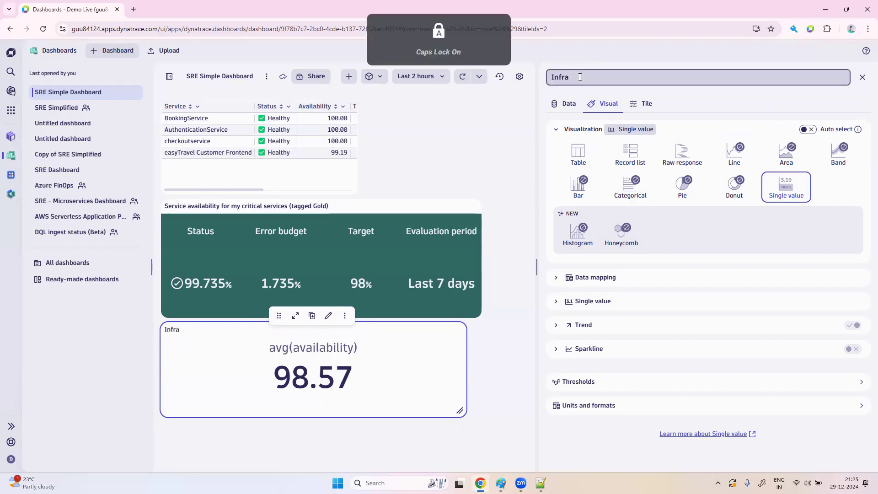
pyautogui.write('A')
pyautogui.press('capslock')
pyautogui.write('vailability')
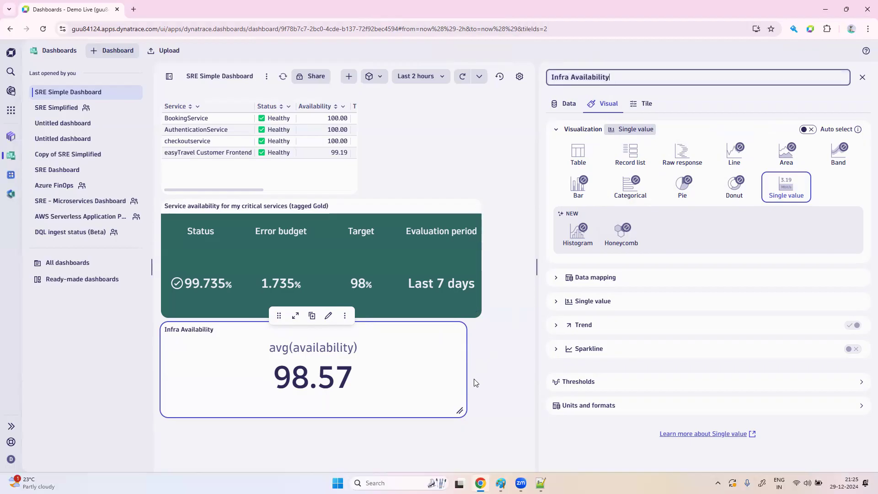
pyautogui.click(487, 388)
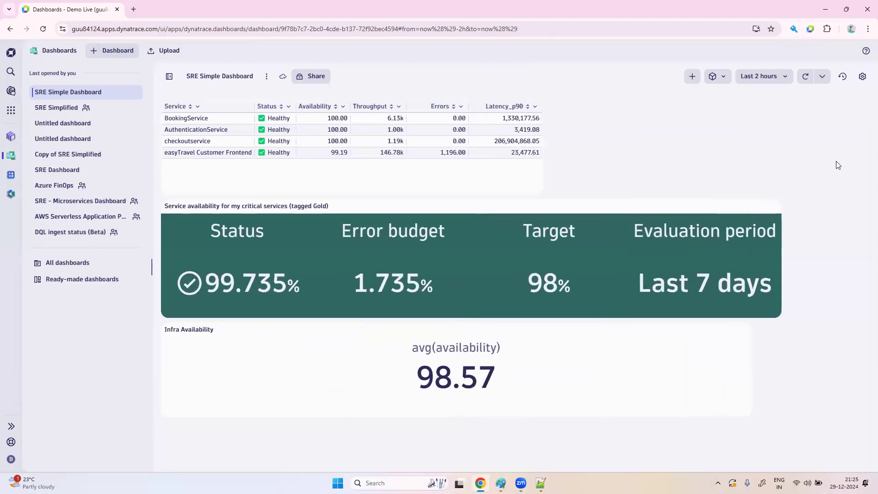
# Add another DQL tile and copy the fetch events query ending in summarize hosts = countDistinct(host) from Crtical Service-1 in Notepad++.
pyautogui.click(694, 77)
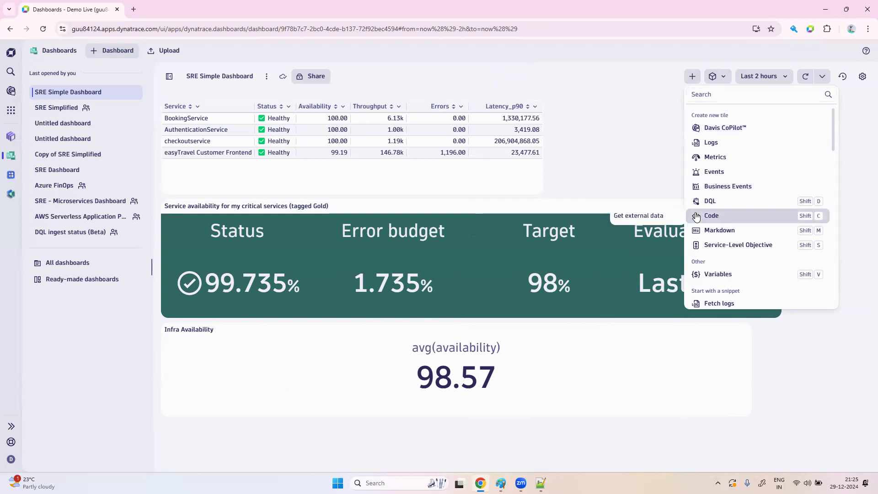
pyautogui.click(710, 202)
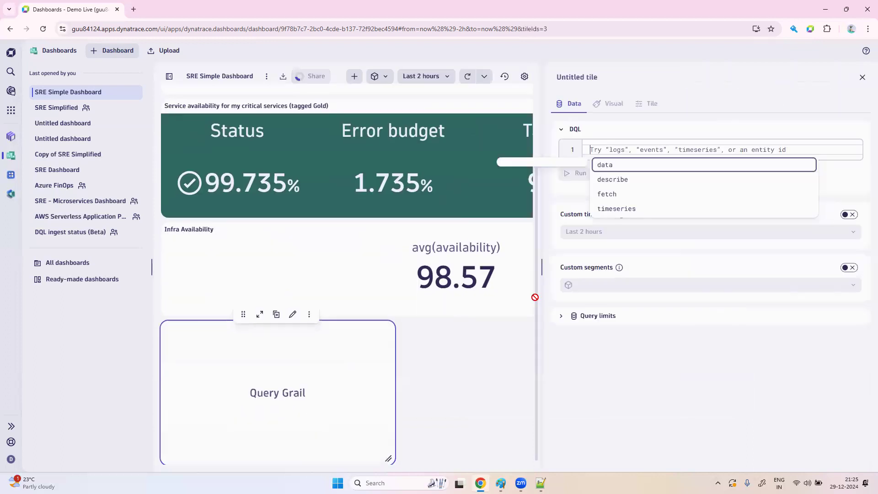
pyautogui.click(541, 483)
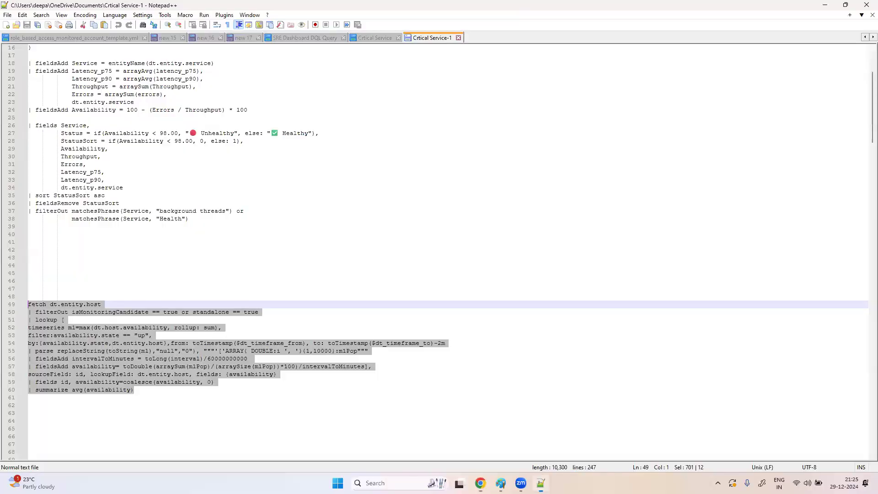
pyautogui.scroll(-6, 382, 403)
pyautogui.scroll(-9, 383, 403)
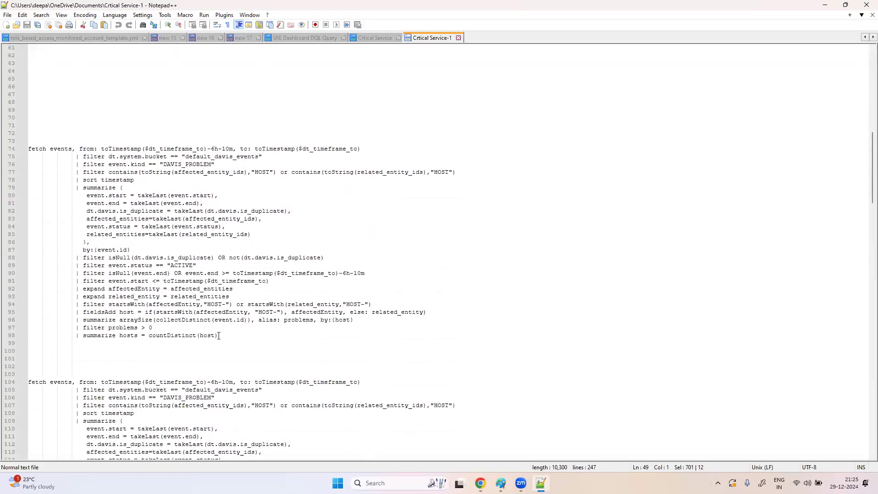
pyautogui.moveTo(219, 336); pyautogui.dragTo(24, 152)
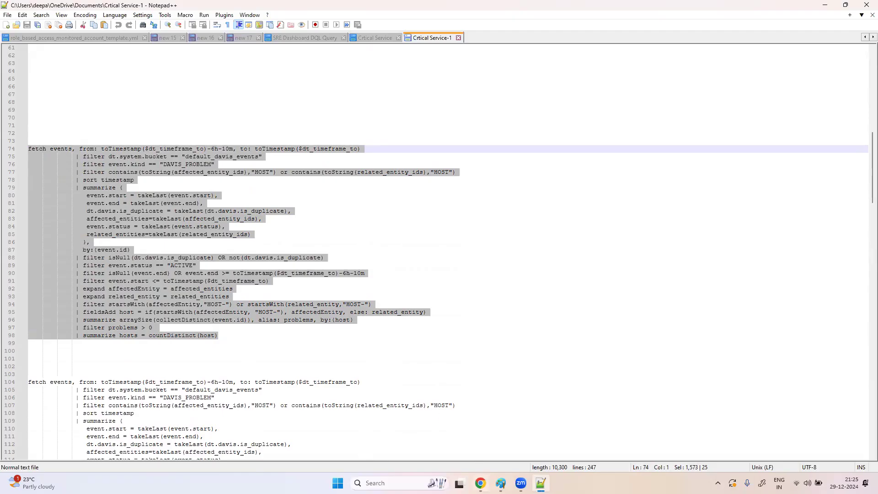
# Switch back to Dynatrace, paste the problem host count query into the new tile's DQL query and run it.
pyautogui.hotkey('alt', 'Tab')
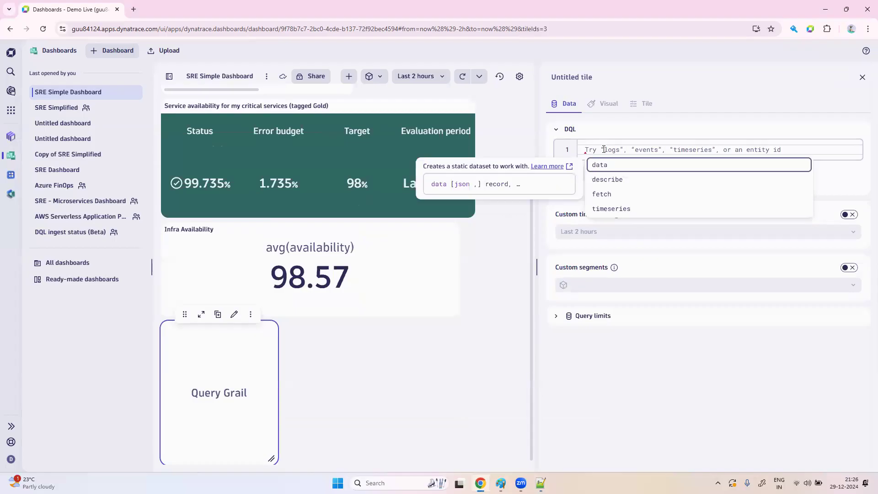
pyautogui.hotkey('ctrl', 'v')
pyautogui.click(576, 400)
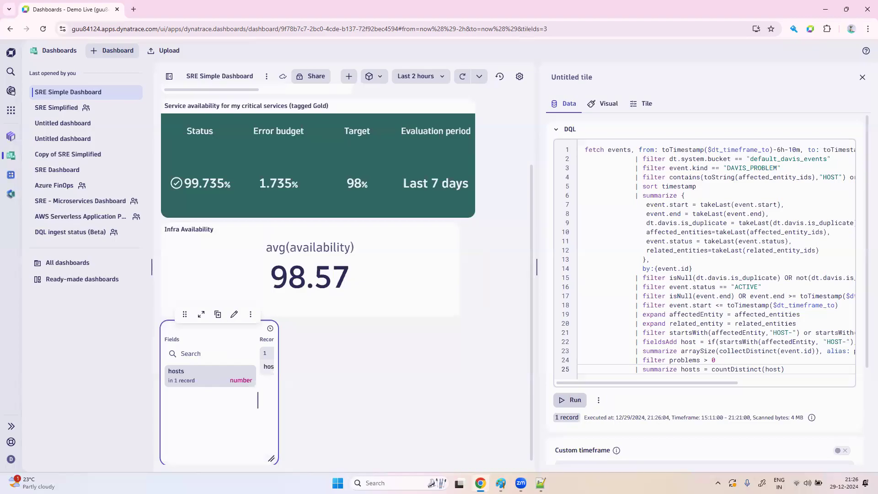
# Visualize the problem host count as a single value and widen its tile to nearly the width of the Infra Availability tile.
pyautogui.click(604, 104)
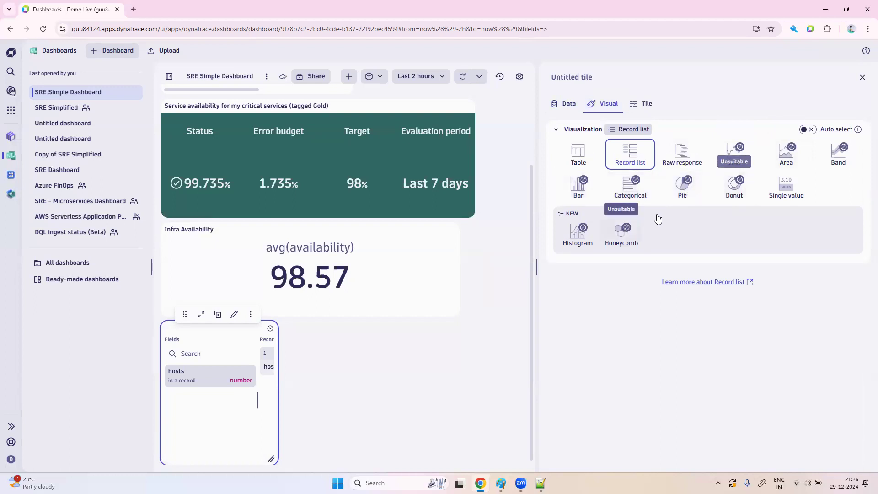
pyautogui.click(786, 183)
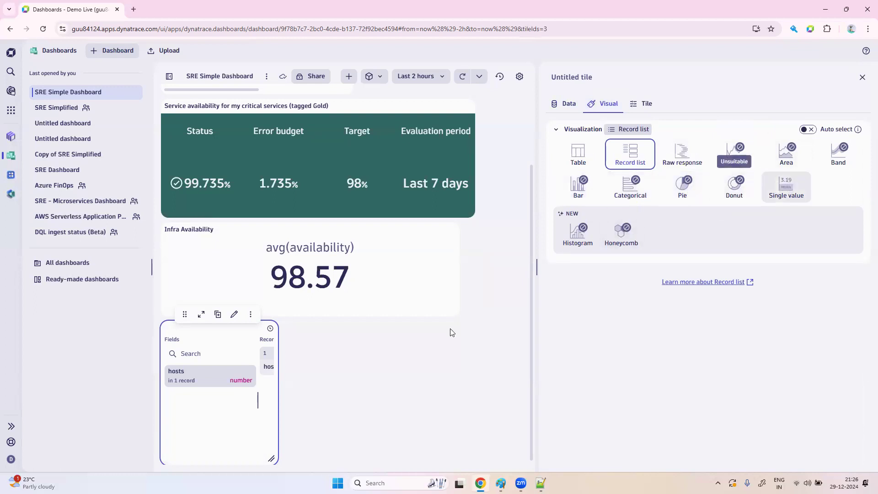
pyautogui.moveTo(271, 456); pyautogui.dragTo(434, 433)
# Title the host count tile "Problematic Host" and close its settings.
pyautogui.click(595, 82)
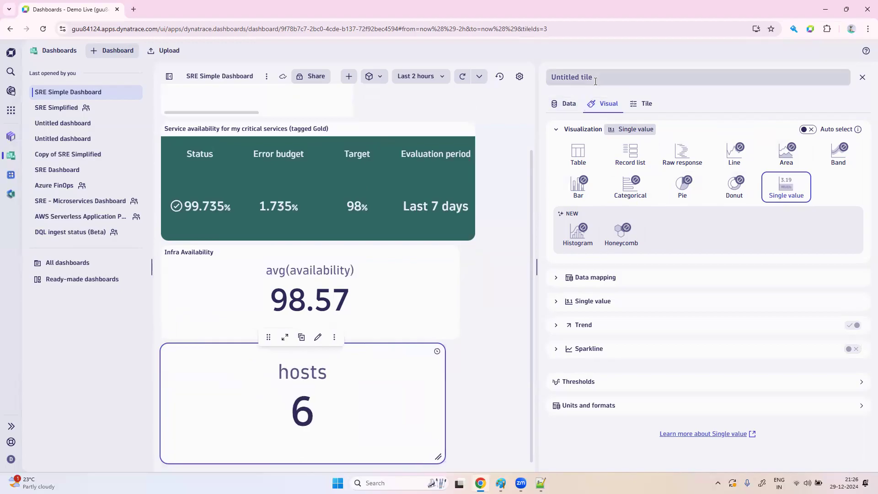
pyautogui.press('capslock')
pyautogui.write('Problem')
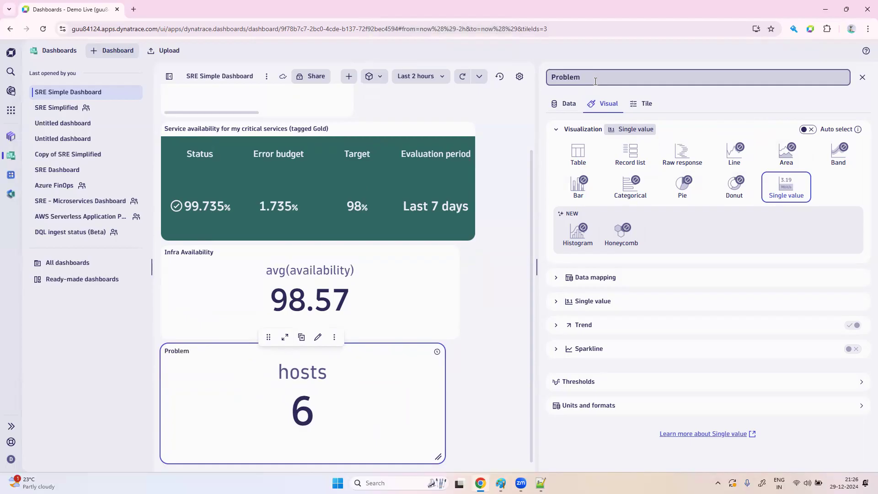
pyautogui.write('atic')
pyautogui.press('capslock')
pyautogui.write('H')
pyautogui.press('capslock')
pyautogui.press('BackSpace')
pyautogui.click(509, 219)
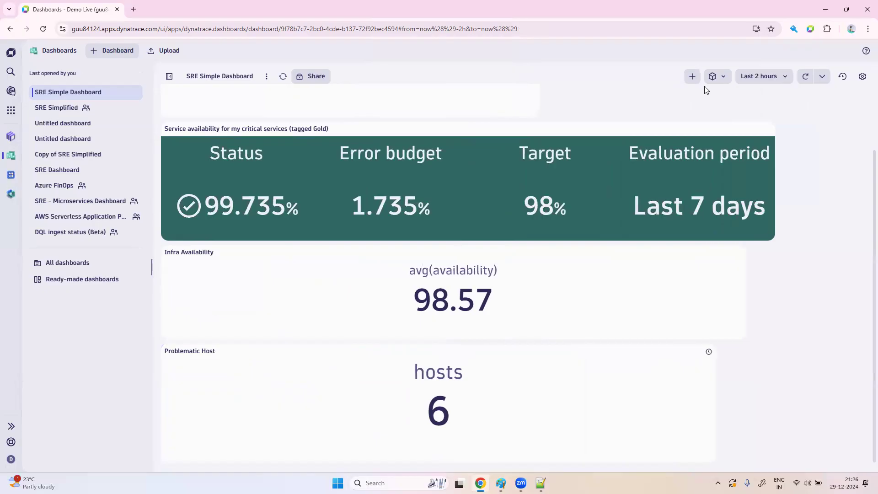
# Add another DQL tile and copy the fetch events query that outputs Problems, Name and dt.entity.host from Crtical Service-1 in Notepad++.
pyautogui.click(691, 76)
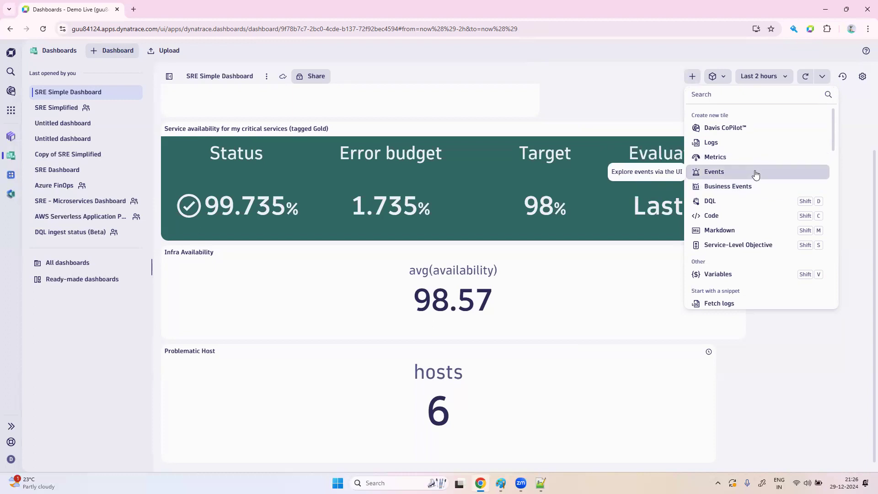
pyautogui.click(751, 202)
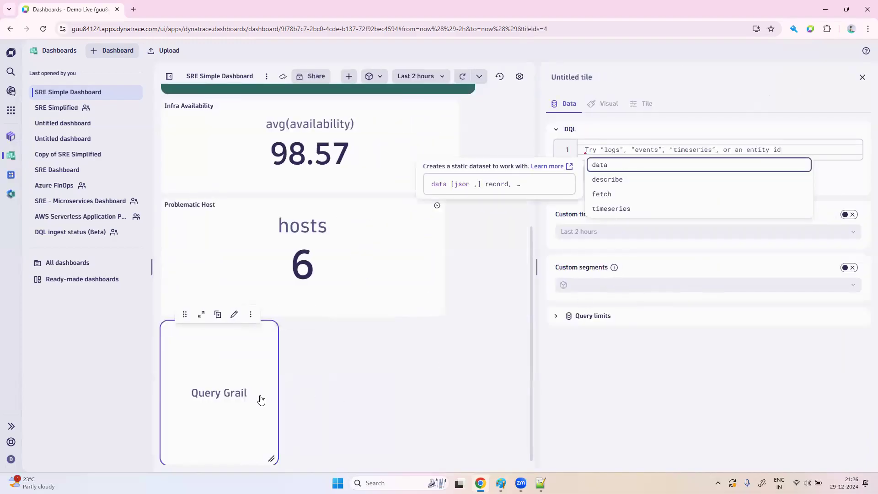
pyautogui.click(261, 398)
pyautogui.click(540, 483)
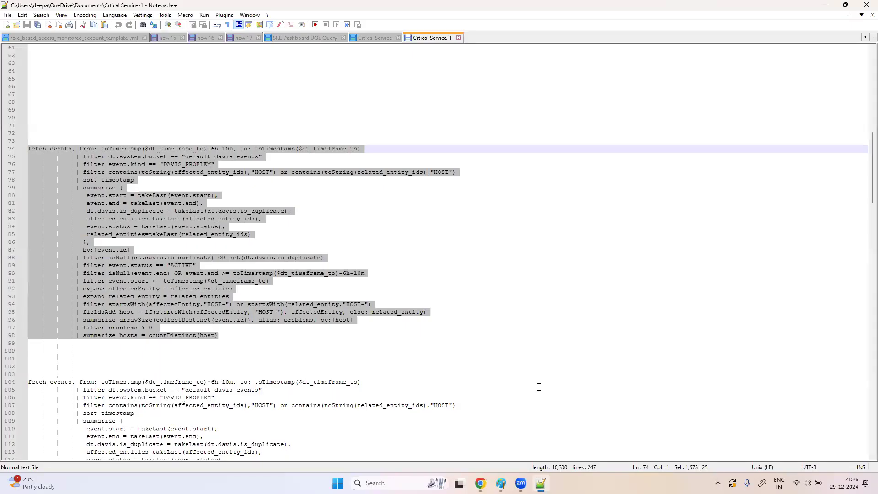
pyautogui.scroll(-8, 539, 387)
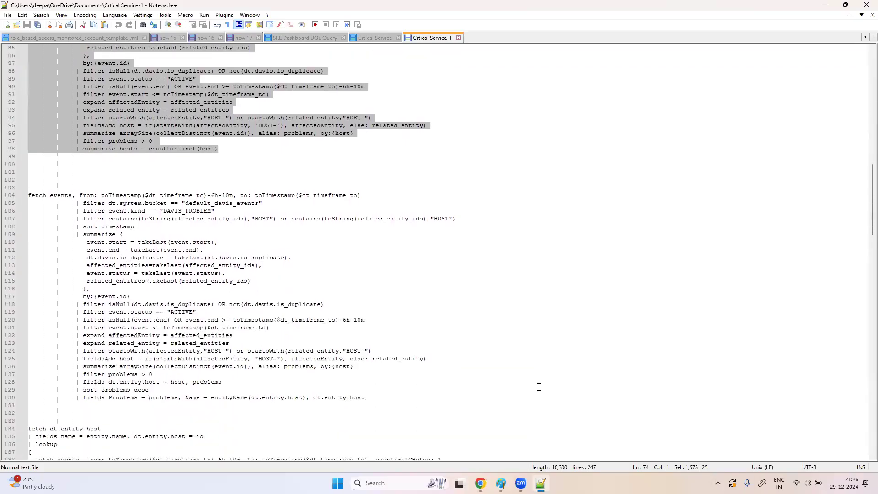
pyautogui.moveTo(379, 399); pyautogui.dragTo(25, 196)
pyautogui.hotkey('ctrl', 'c')
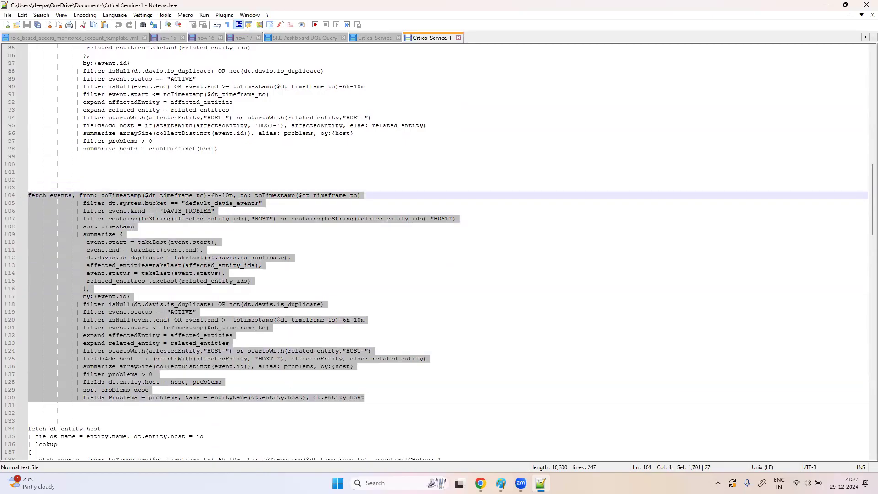
# Switch back to Dynatrace, paste the problems-per-host query into the new tile's DQL query and run it.
pyautogui.hotkey('alt', 'Tab')
pyautogui.click(649, 150)
pyautogui.hotkey('ctrl', 'v')
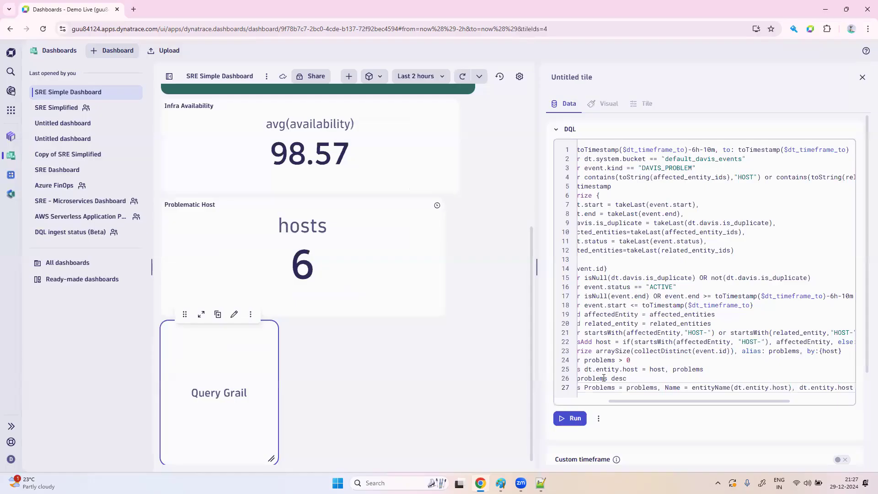
pyautogui.click(572, 419)
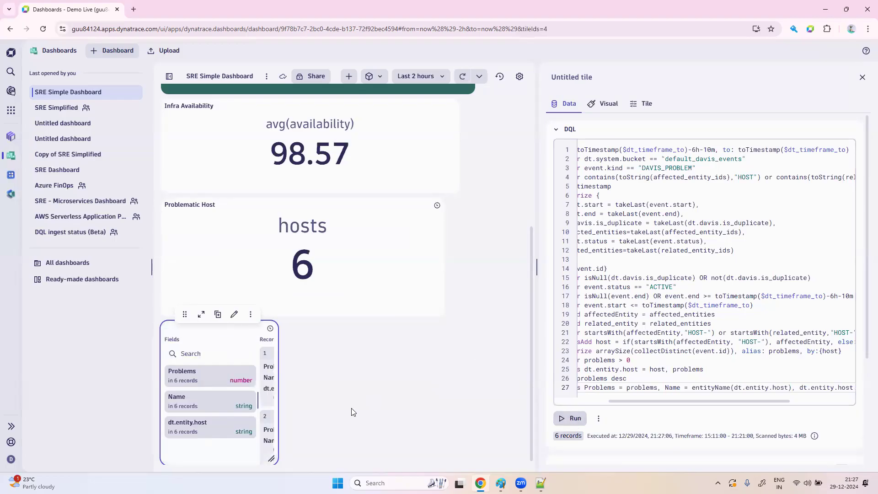
# Visualize the problems-per-host result as a table, close the tile settings and widen the tile to match the Problematic Host tile.
pyautogui.click(609, 103)
pyautogui.click(582, 150)
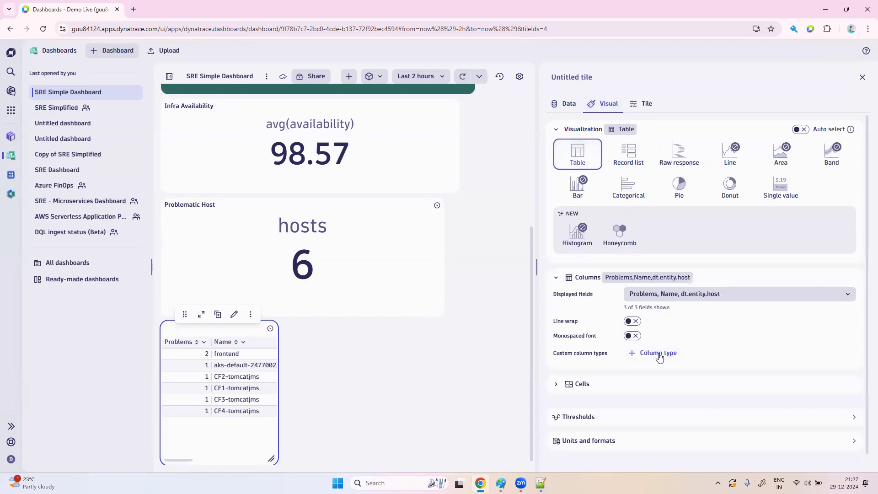
pyautogui.scroll(-1, 732, 316)
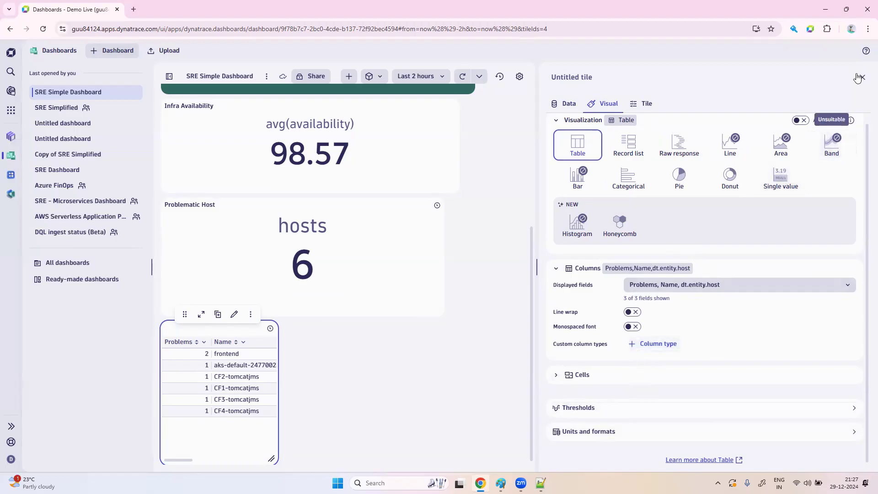
pyautogui.click(863, 79)
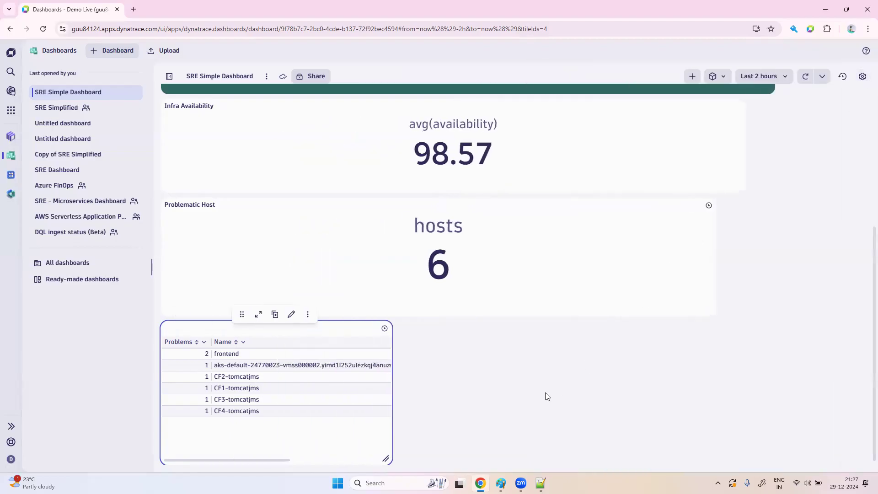
pyautogui.moveTo(384, 456); pyautogui.dragTo(709, 456)
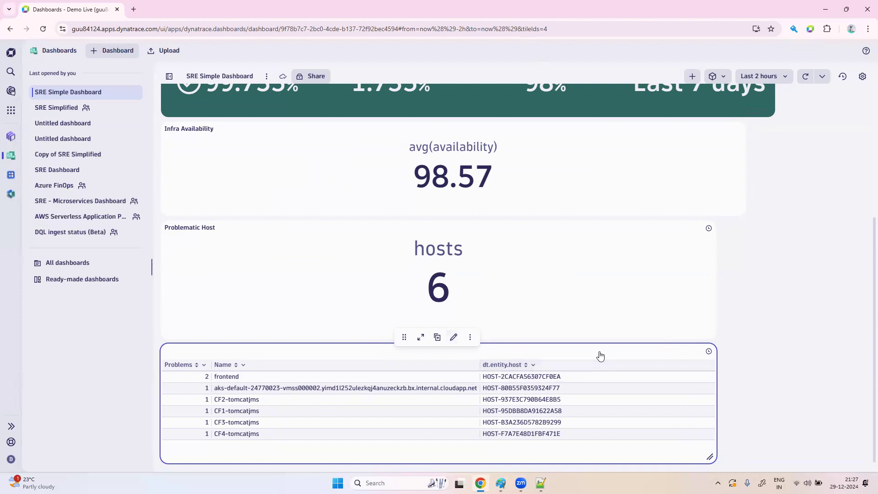
pyautogui.click(454, 337)
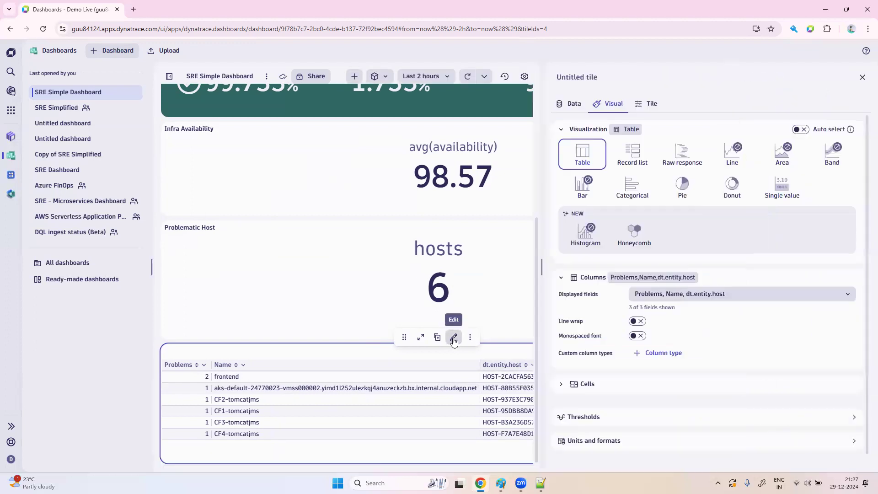
pyautogui.click(727, 298)
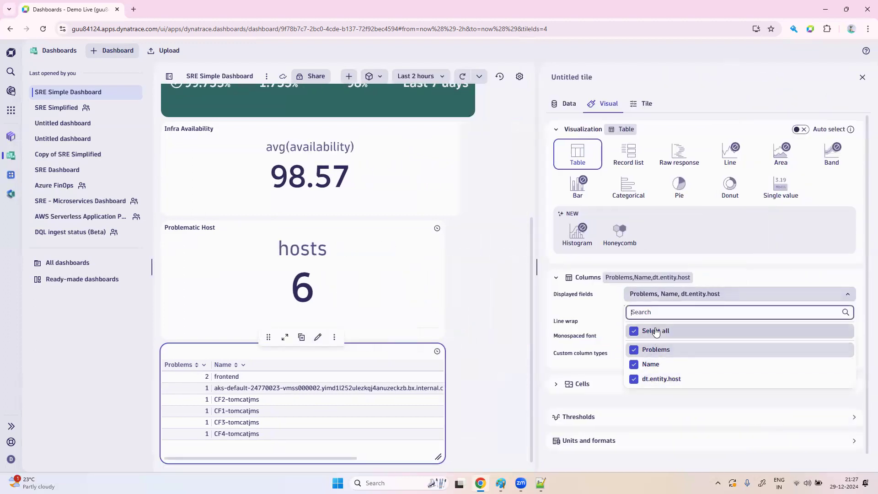
pyautogui.click(720, 282)
pyautogui.click(712, 280)
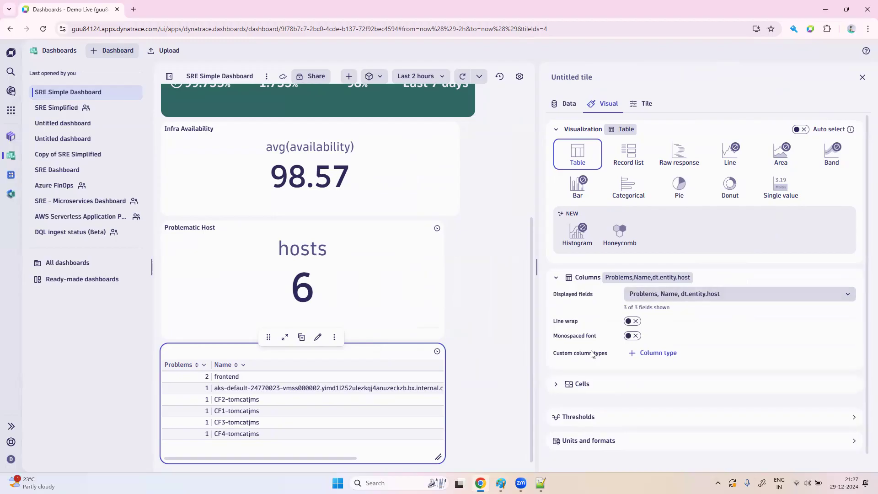
pyautogui.click(865, 79)
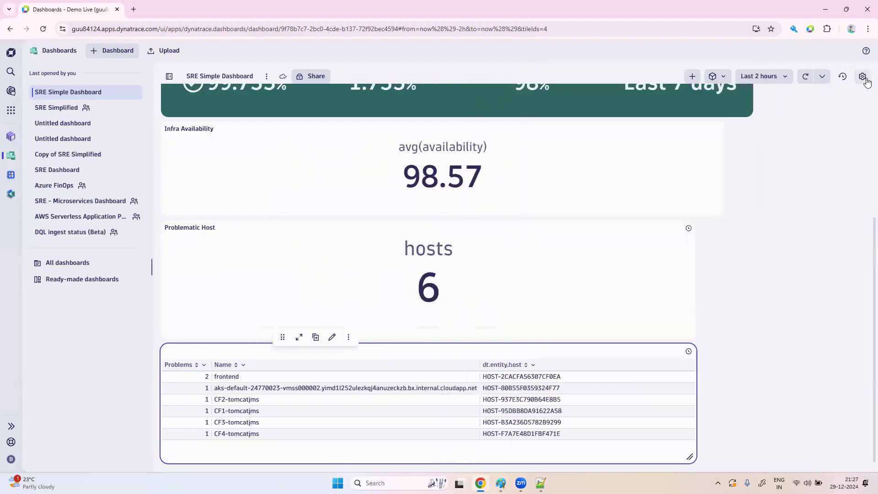
# Add another DQL tile and copy the fetch dt.entity.host query that outputs CPU, Memory and Disk with their events from Crtical Service-1 in Notepad++.
pyautogui.click(691, 79)
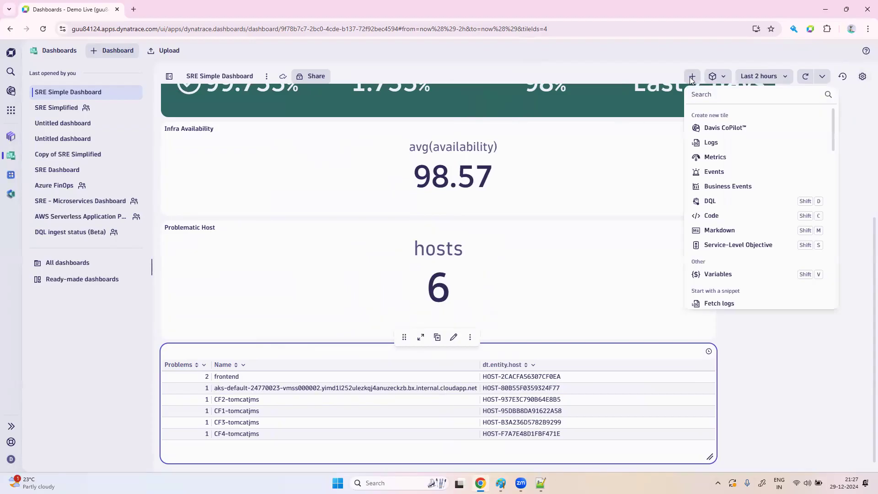
pyautogui.click(716, 201)
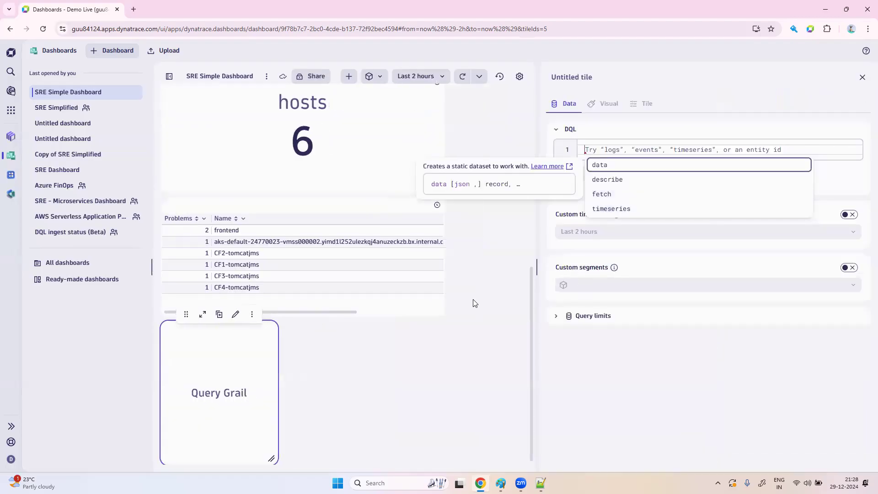
pyautogui.click(541, 483)
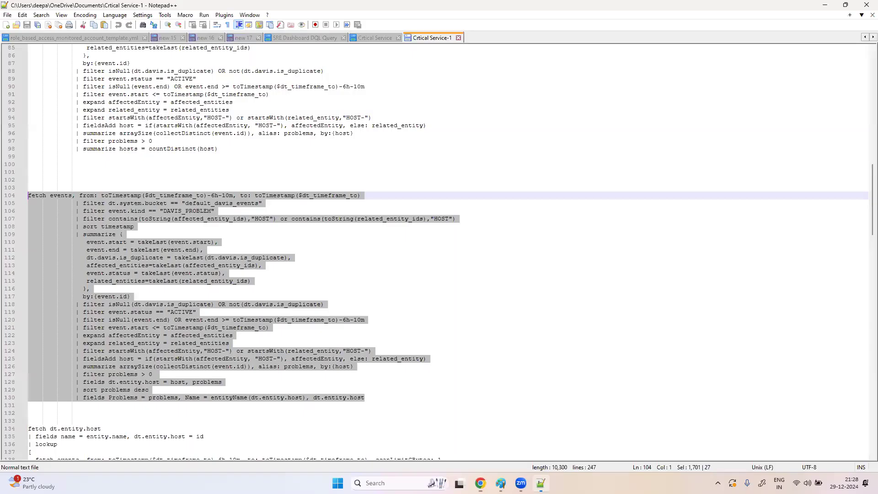
pyautogui.scroll(-12, 237, 362)
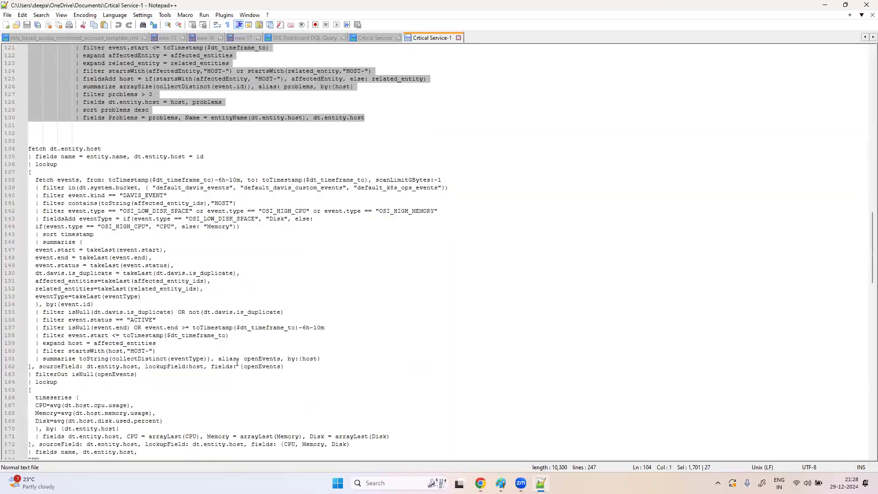
pyautogui.scroll(-5, 237, 363)
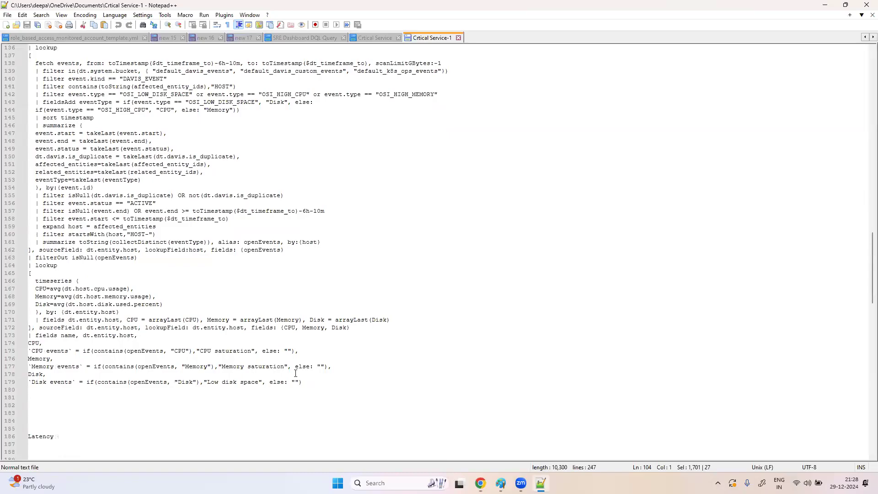
pyautogui.moveTo(305, 384); pyautogui.dragTo(108, 114)
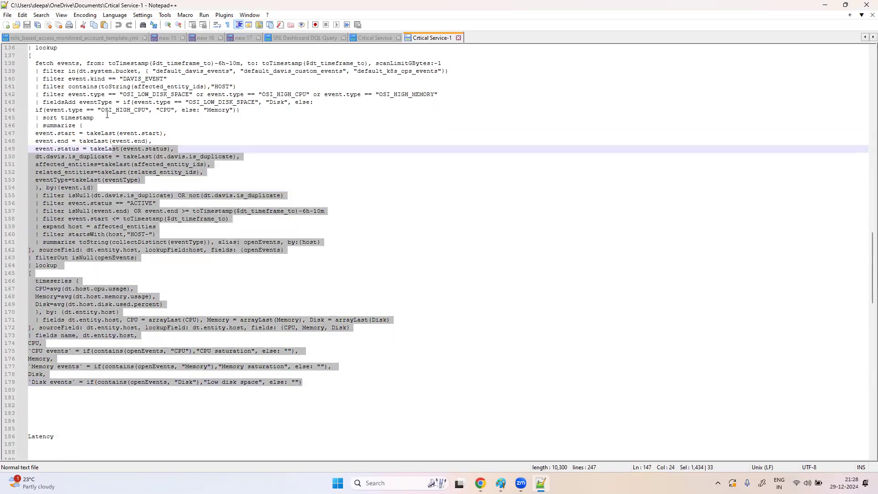
pyautogui.moveTo(84, 48); pyautogui.dragTo(23, 88)
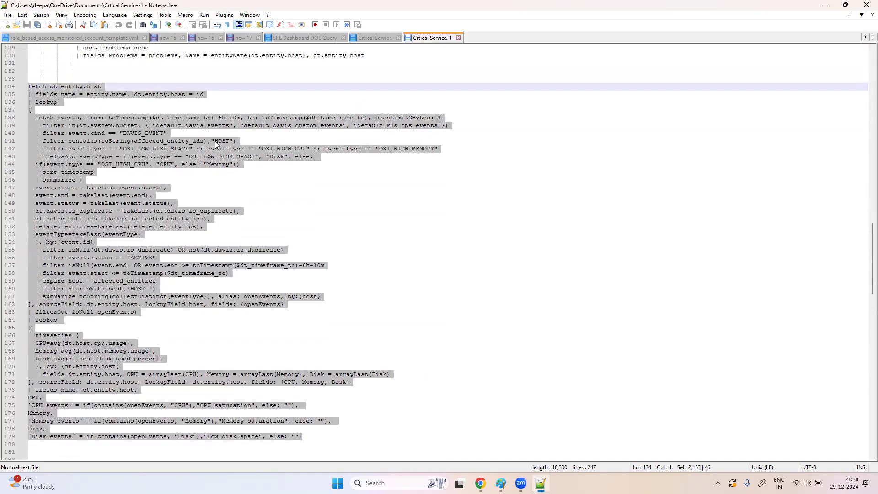
pyautogui.scroll(2, 234, 155)
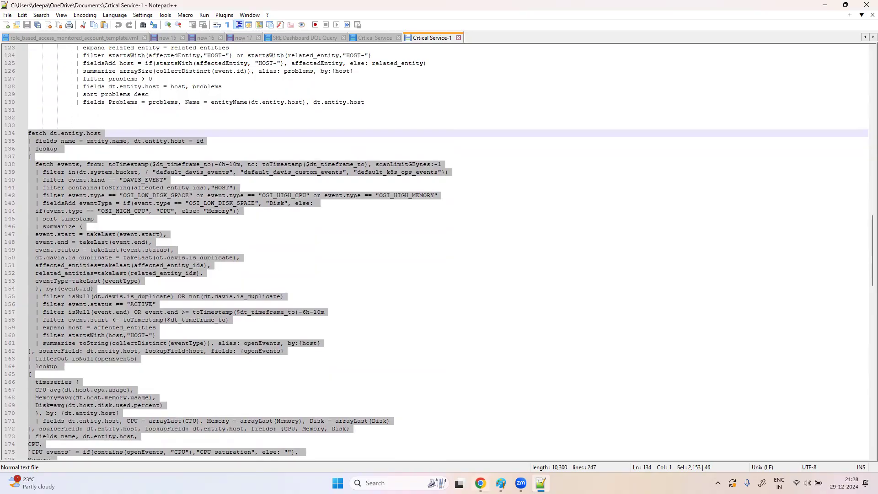
# Switch back to Dynatrace, paste the host CPU, Memory and Disk query into the new tile's DQL query and run it.
pyautogui.hotkey('alt', 'Tab')
pyautogui.click(642, 153)
pyautogui.hotkey('ctrl', 'v')
pyautogui.scroll(-5, 643, 275)
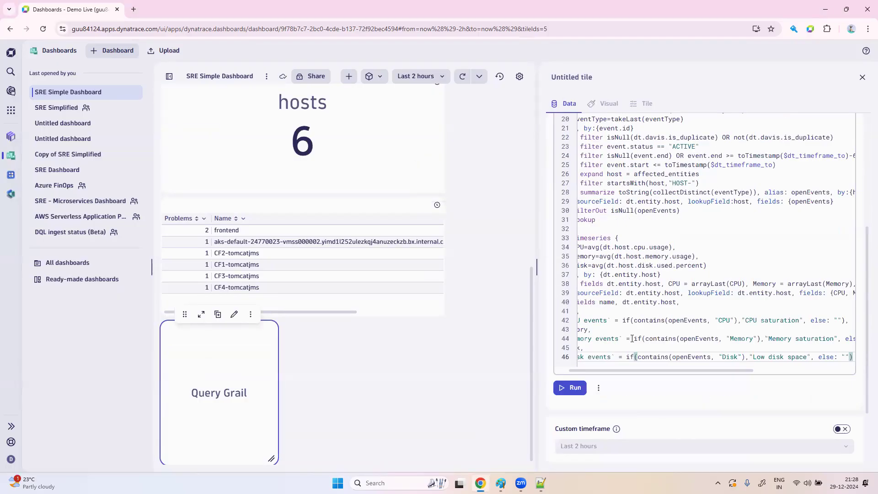
pyautogui.click(575, 300)
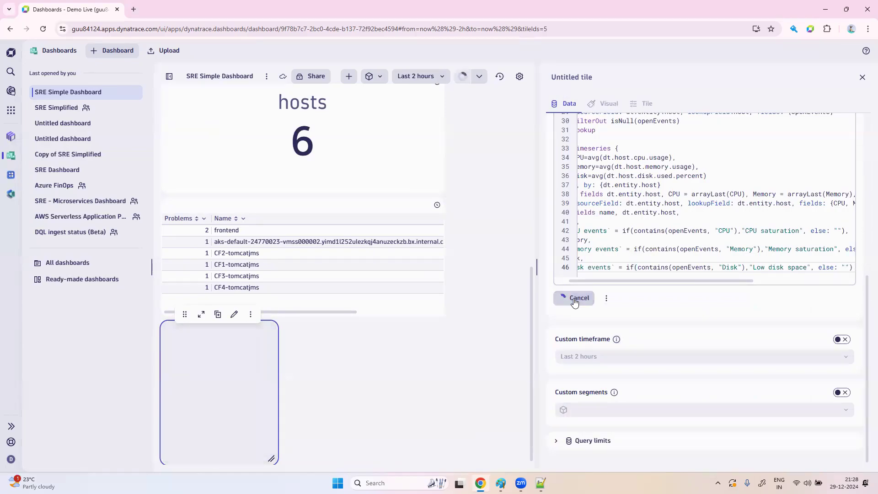
# Visualize the host resource result as a table and widen its tile beyond the problems-per-host tile.
pyautogui.click(609, 102)
pyautogui.click(575, 157)
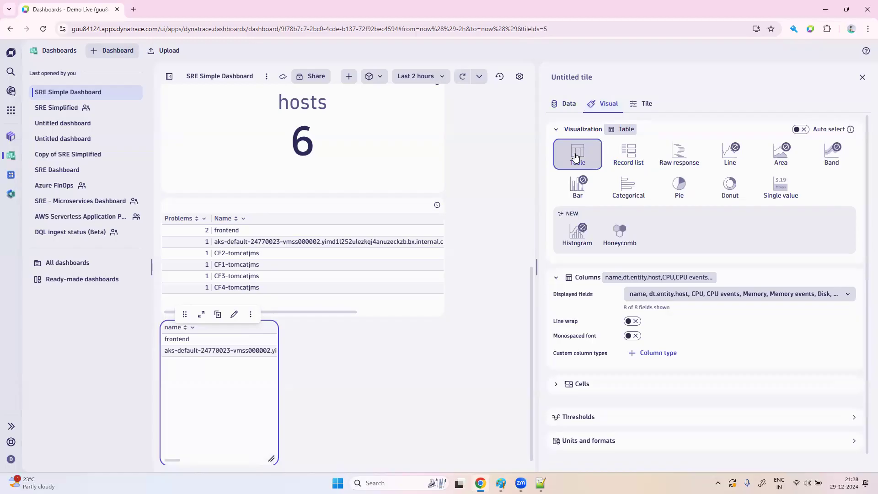
pyautogui.moveTo(272, 458); pyautogui.dragTo(485, 457)
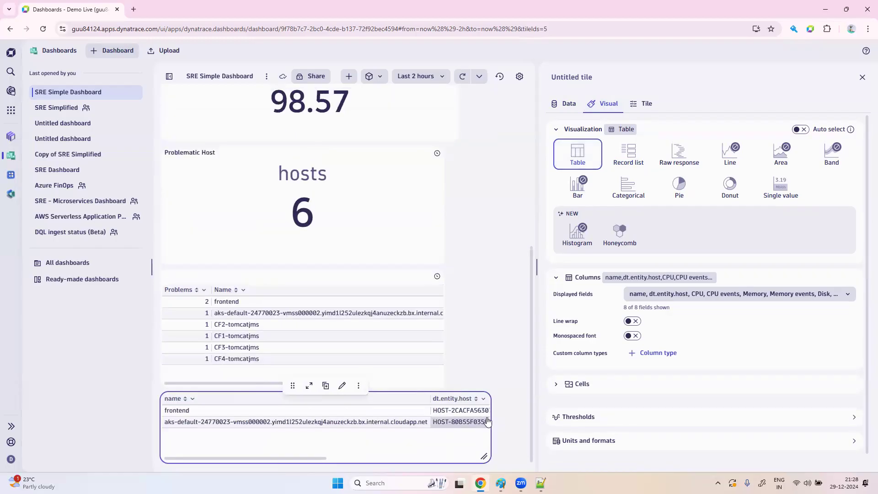
# Examine the host resource table's CPU, Memory and Disk columns and its displayed fields, then close the tile settings.
pyautogui.hscroll(5, 297, 444)
pyautogui.hscroll(2, 297, 444)
pyautogui.hscroll(-5, 297, 444)
pyautogui.hscroll(-3, 297, 444)
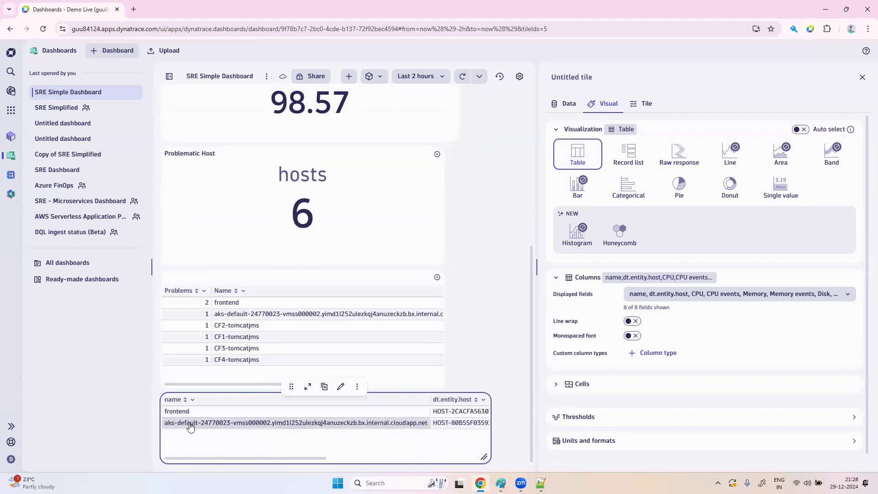
pyautogui.hscroll(3, 361, 414)
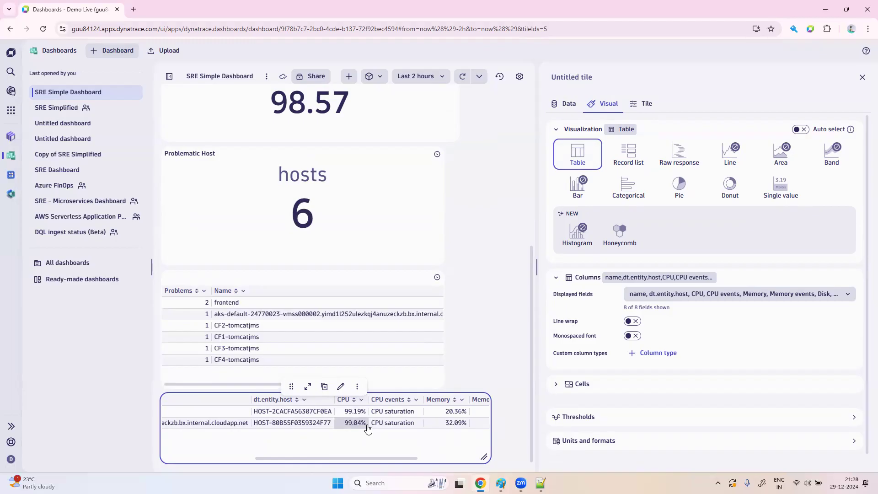
pyautogui.hscroll(5, 387, 434)
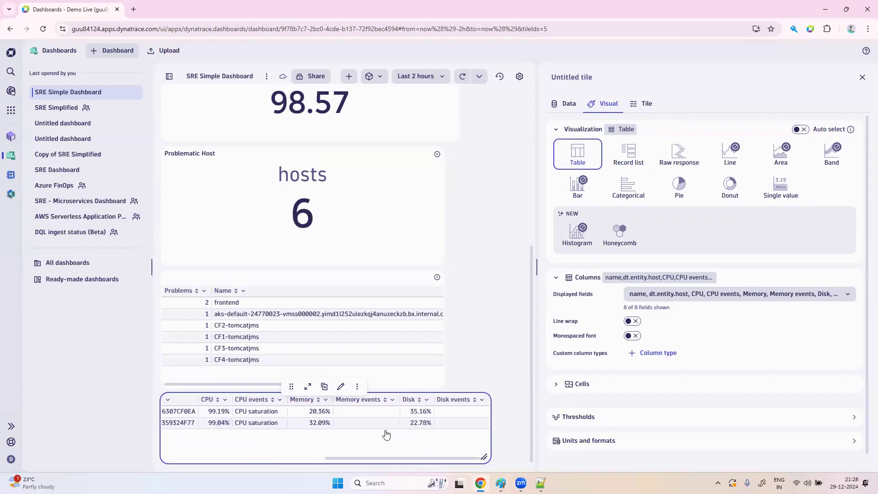
pyautogui.click(757, 302)
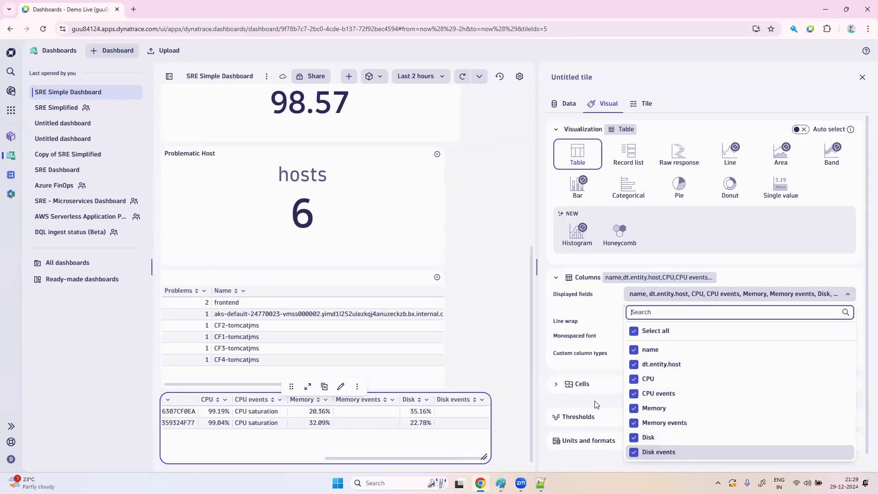
pyautogui.click(806, 265)
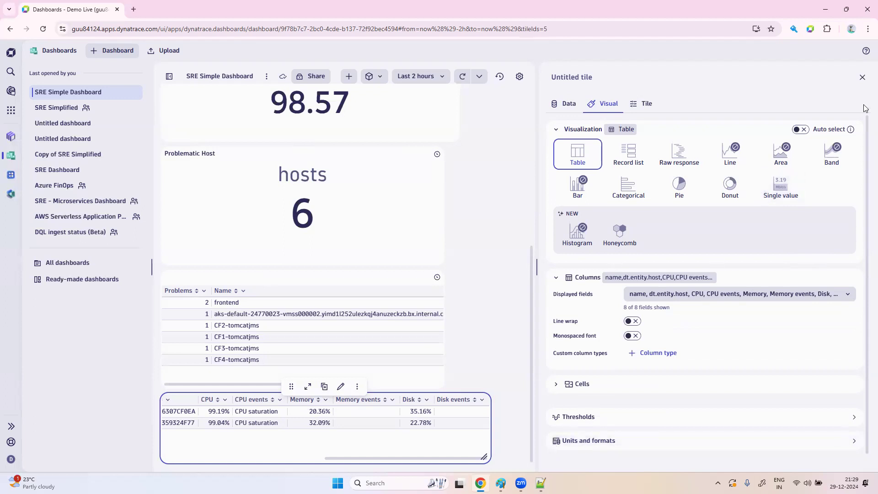
pyautogui.click(863, 76)
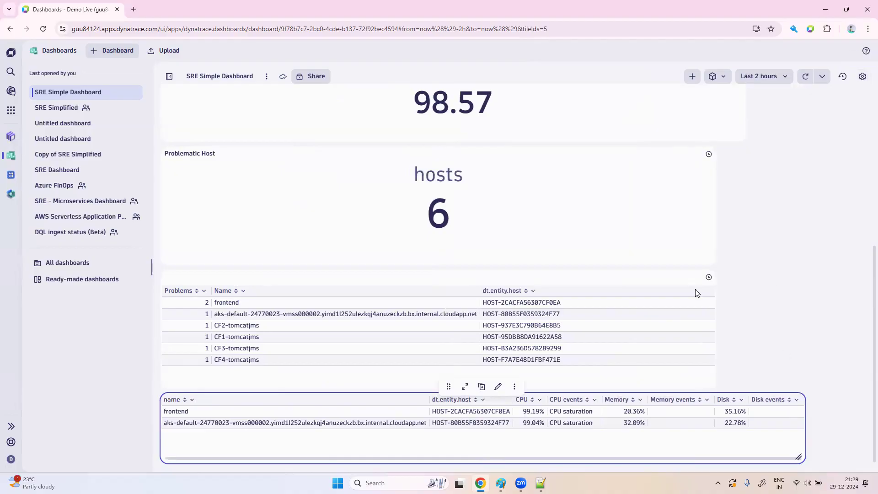
# Shrink the service availability SLO tile, place it beside the critical-services table, and narrow that table to fit against it.
pyautogui.scroll(5, 696, 283)
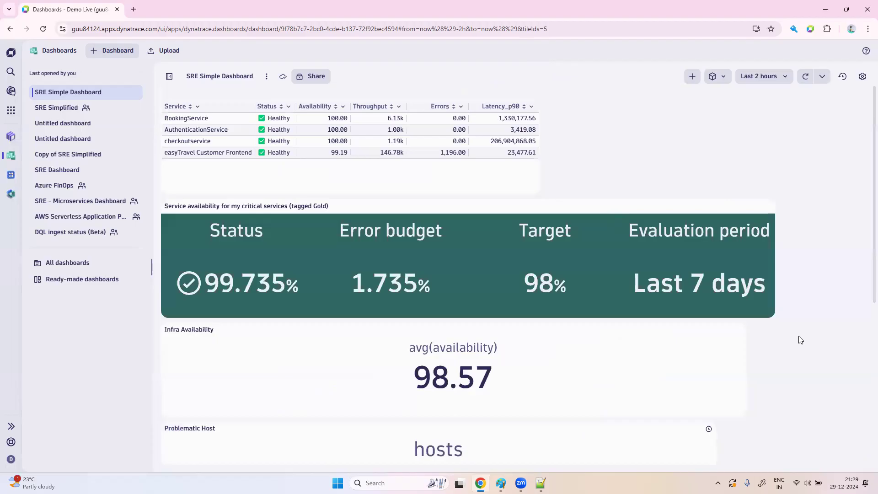
pyautogui.moveTo(770, 311); pyautogui.dragTo(504, 292)
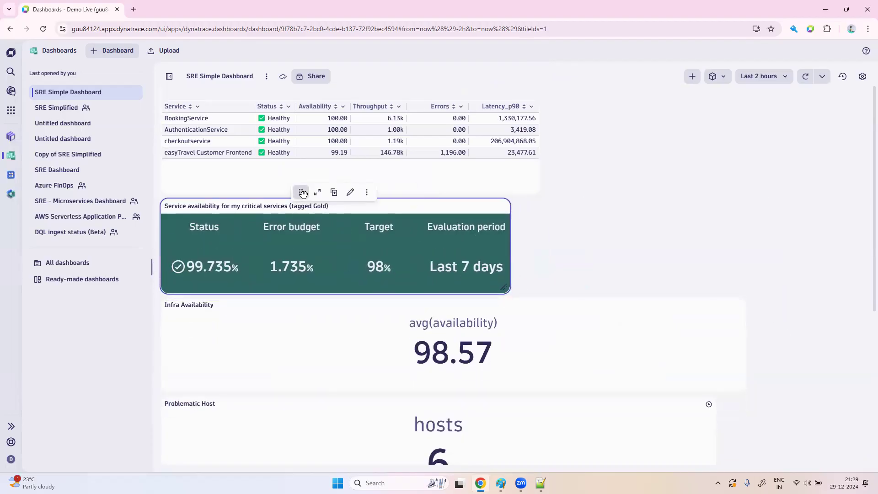
pyautogui.moveTo(301, 192); pyautogui.dragTo(704, 96)
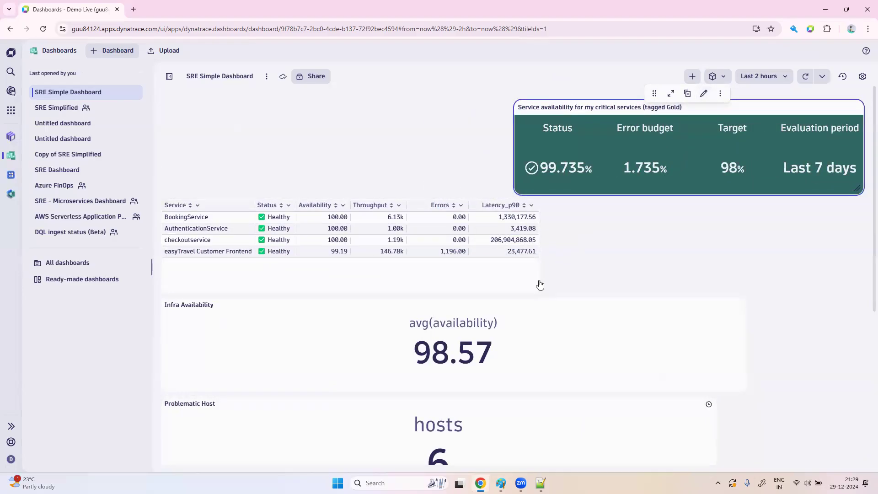
pyautogui.moveTo(531, 287); pyautogui.dragTo(452, 285)
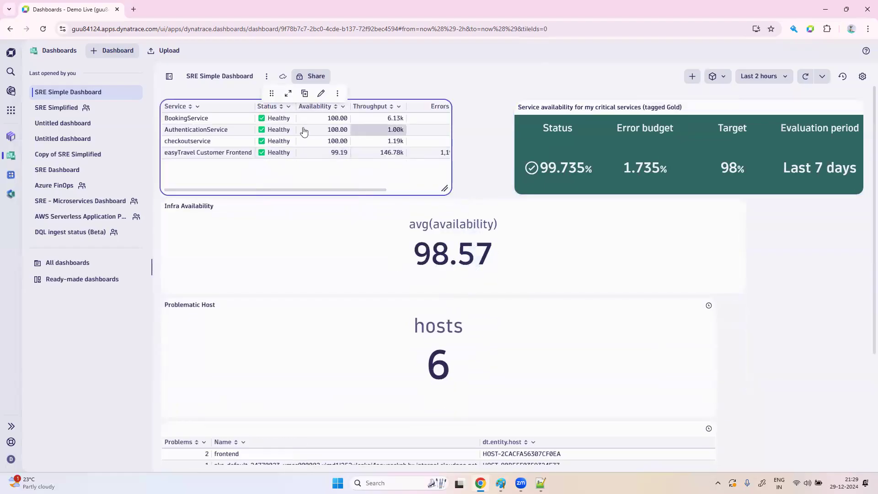
pyautogui.moveTo(443, 187); pyautogui.dragTo(502, 187)
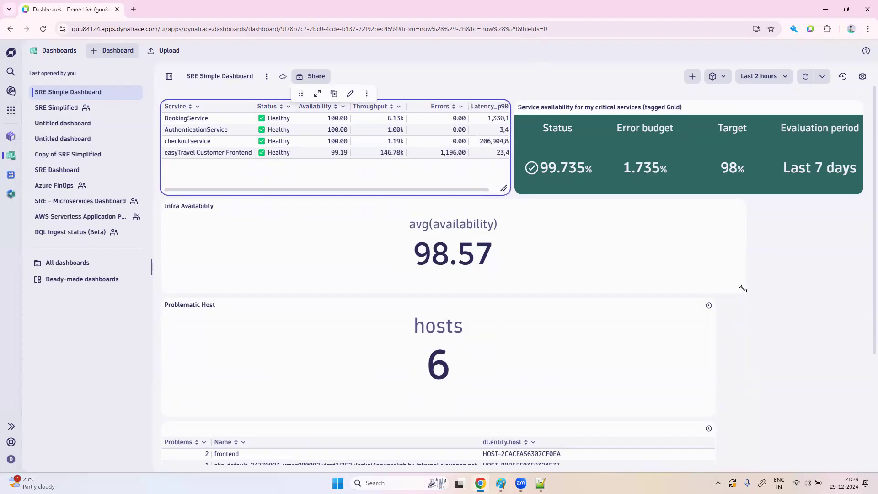
# Shrink the Infra Availability and Problematic Host tiles to equal size and place Problematic Host directly beside Infra Availability.
pyautogui.moveTo(741, 287); pyautogui.dragTo(371, 292)
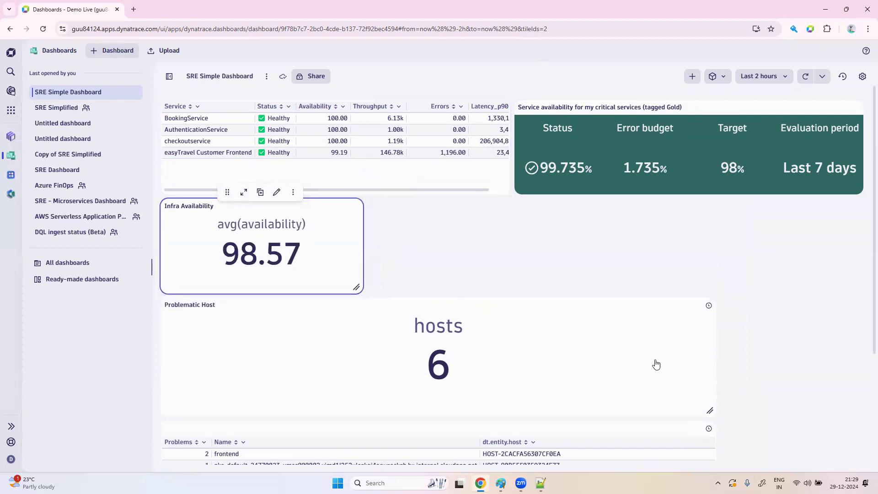
pyautogui.moveTo(711, 412); pyautogui.dragTo(353, 390)
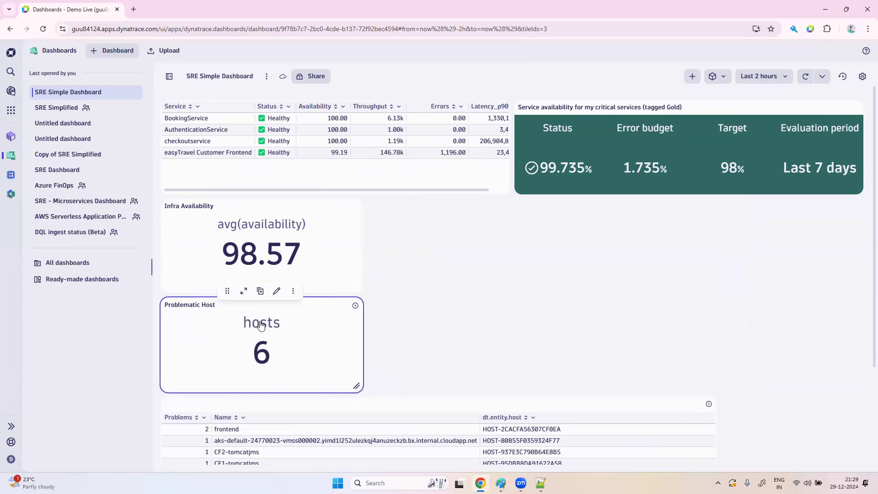
pyautogui.moveTo(231, 291); pyautogui.dragTo(429, 192)
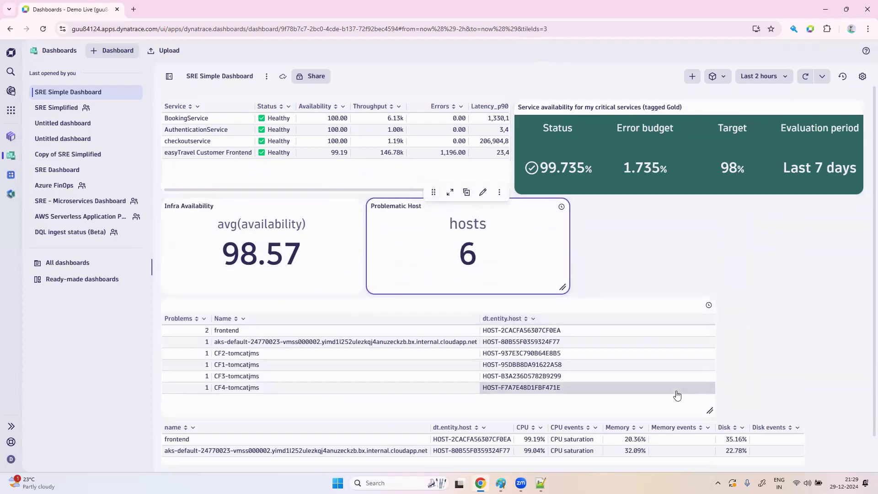
# Reduce the problems-per-host tile's width and height and narrow its Problems column.
pyautogui.moveTo(711, 411)
pyautogui.mouseDown()
pyautogui.moveTo(476, 418)
pyautogui.moveTo(460, 393)
pyautogui.mouseUp()
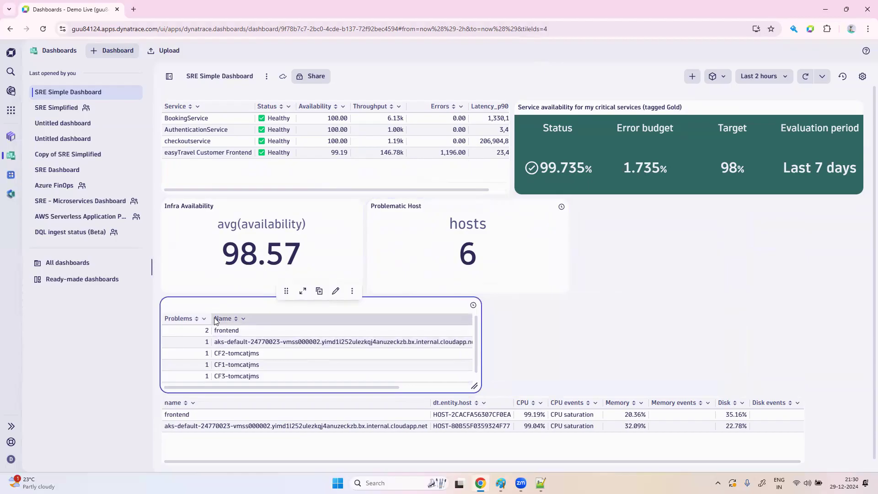
pyautogui.moveTo(211, 318)
pyautogui.mouseDown()
pyautogui.moveTo(189, 318)
pyautogui.moveTo(197, 318)
pyautogui.mouseUp()
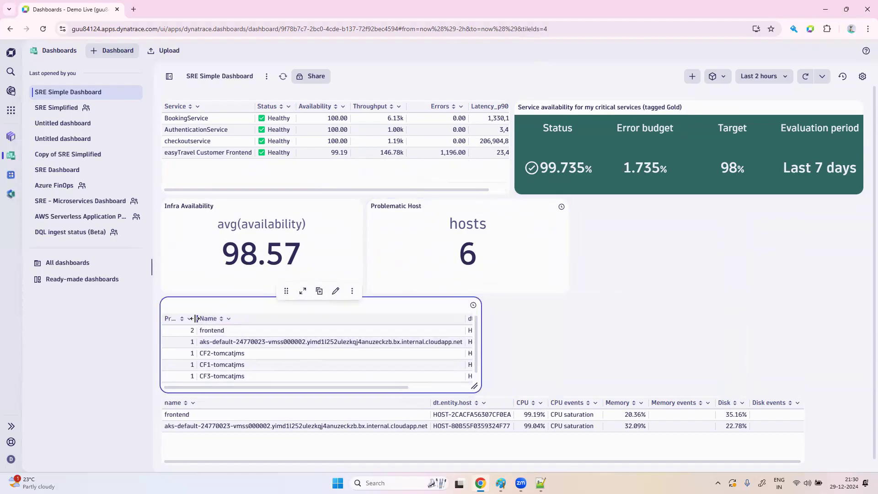
# Edit the problems-per-host tile's visualization and add a custom column type covering Problems, Name and dt.entity.host.
pyautogui.click(337, 292)
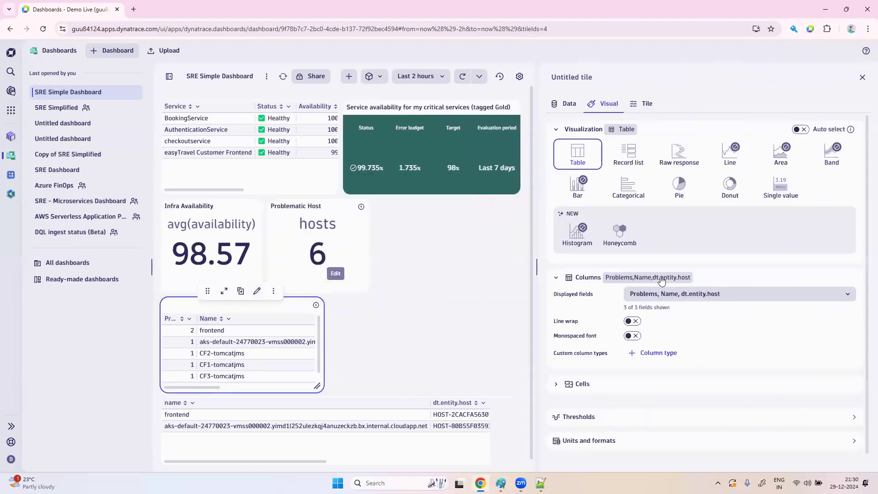
pyautogui.scroll(-1, 704, 364)
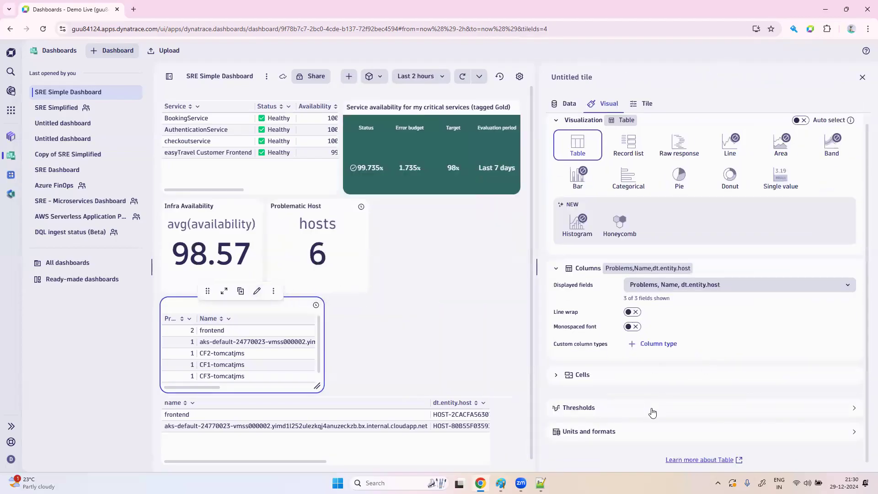
pyautogui.click(637, 346)
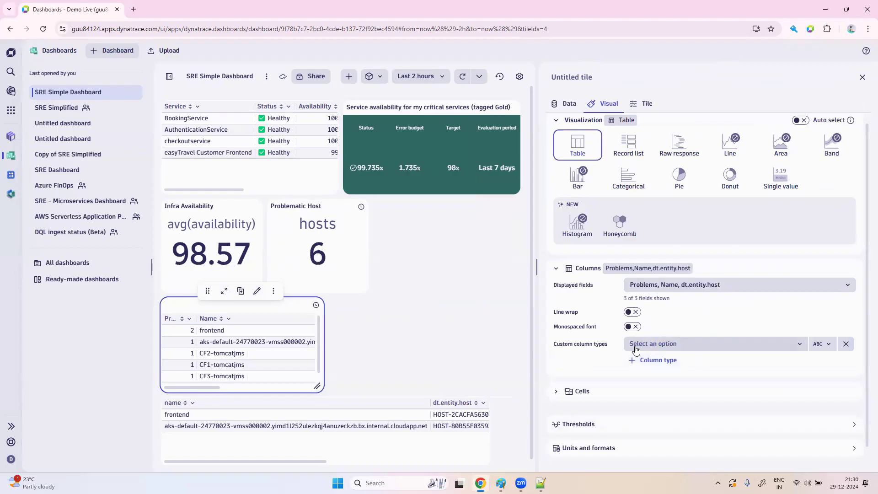
pyautogui.click(659, 349)
pyautogui.click(671, 377)
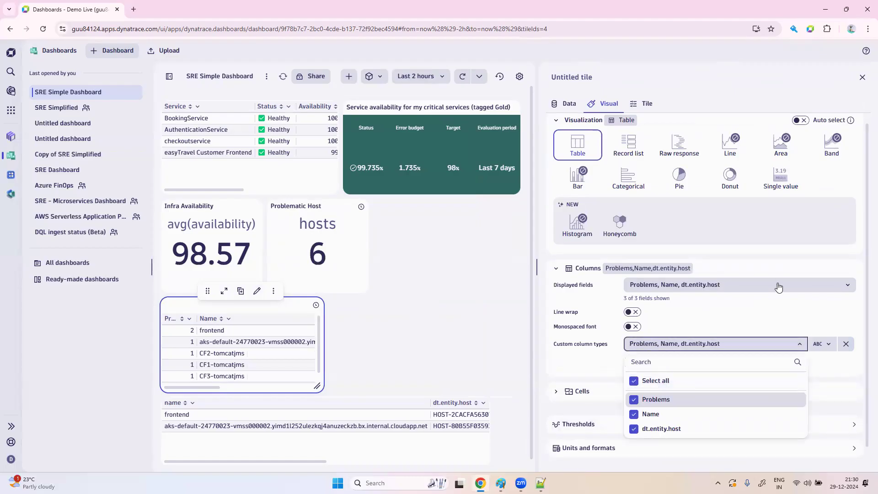
# Enable line wrap on the problems-per-host table and select Problems, Name and dt.entity.host for it.
pyautogui.click(809, 312)
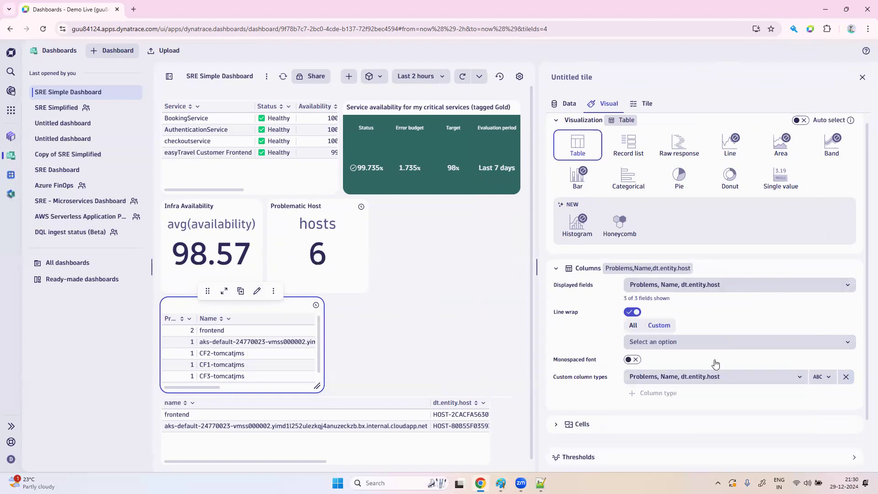
pyautogui.click(726, 348)
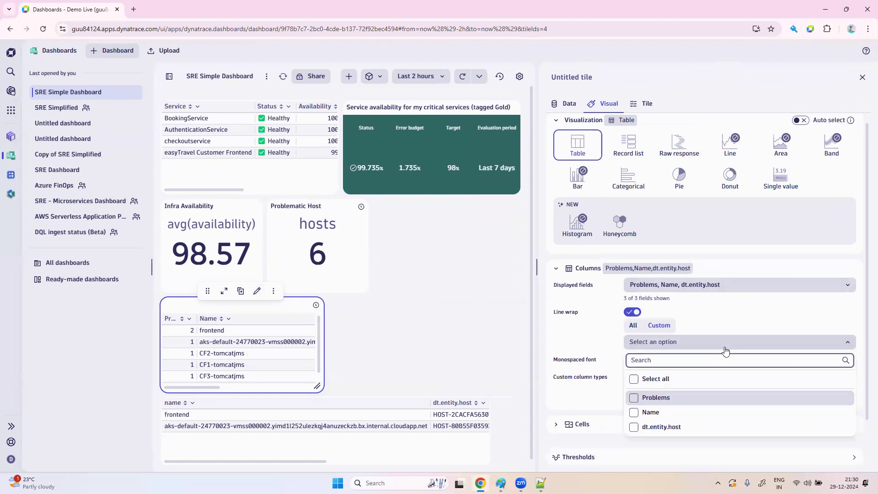
pyautogui.click(662, 383)
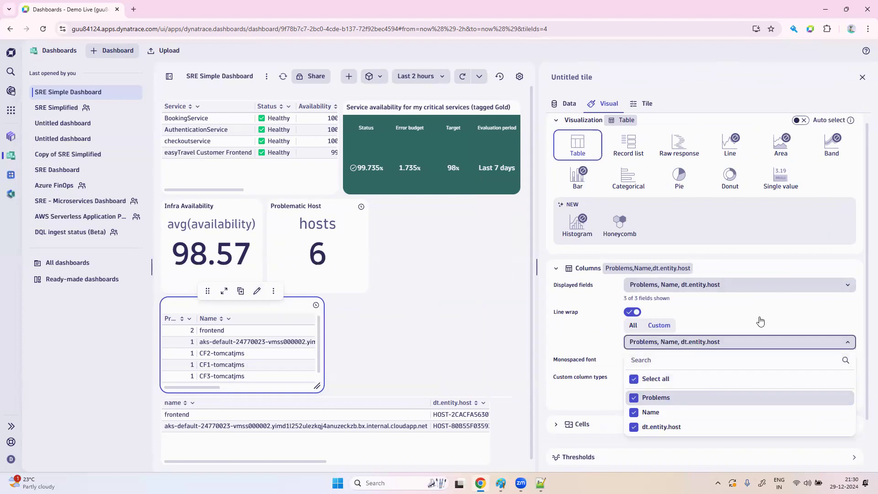
# Turn off line wrap for the problems-per-host table and expand its cell settings.
pyautogui.click(760, 321)
pyautogui.scroll(-1, 674, 387)
pyautogui.click(582, 376)
pyautogui.scroll(-3, 688, 389)
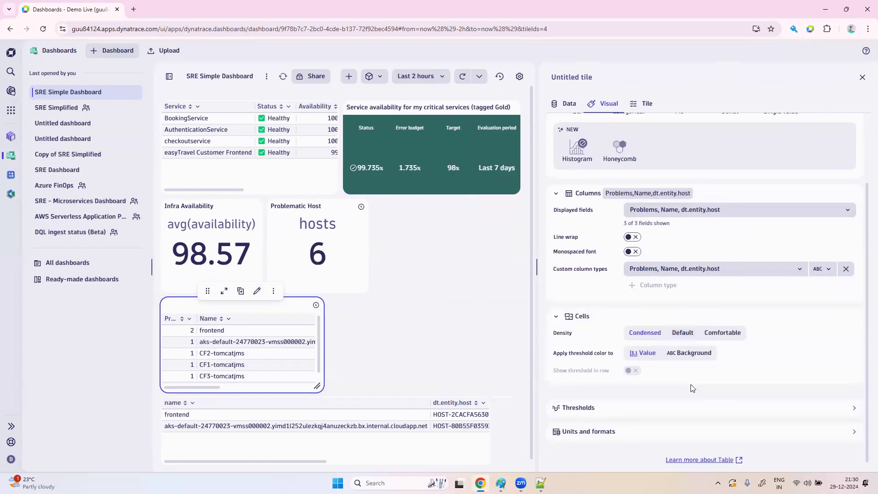
# Try the Default and Comfortable cell densities on the problems-per-host table and apply the threshold color to the background.
pyautogui.click(685, 334)
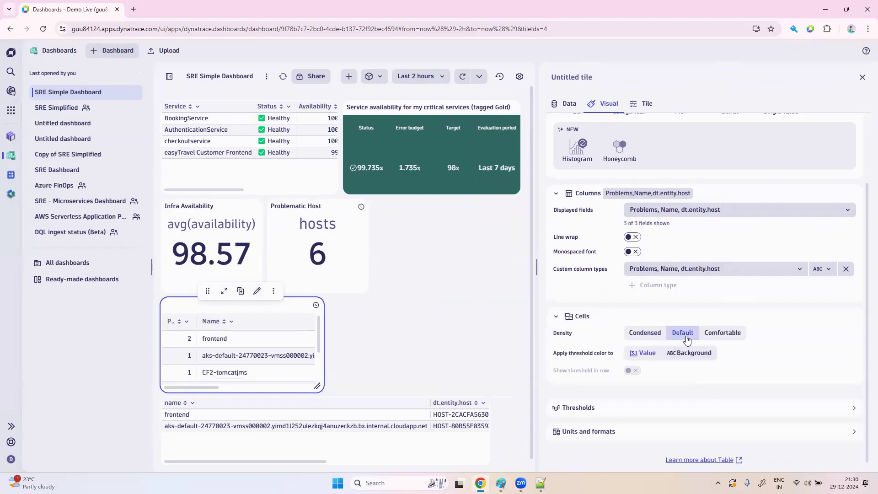
pyautogui.click(724, 333)
pyautogui.click(699, 353)
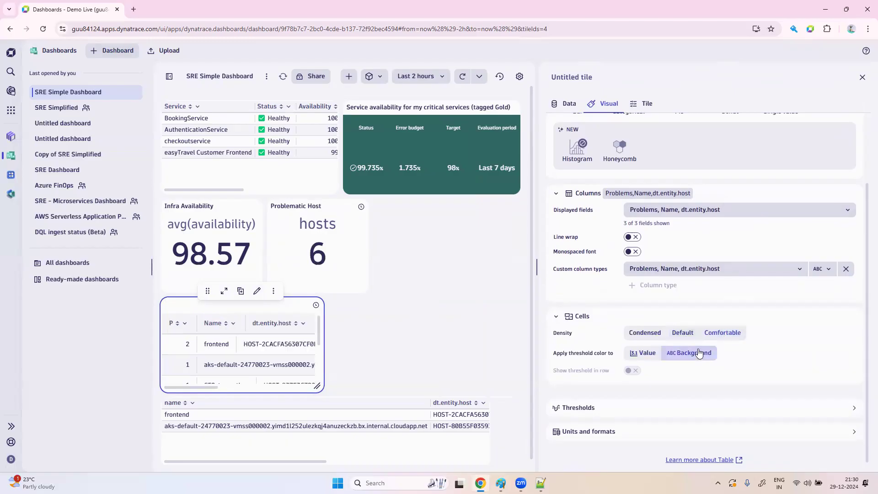
pyautogui.click(643, 355)
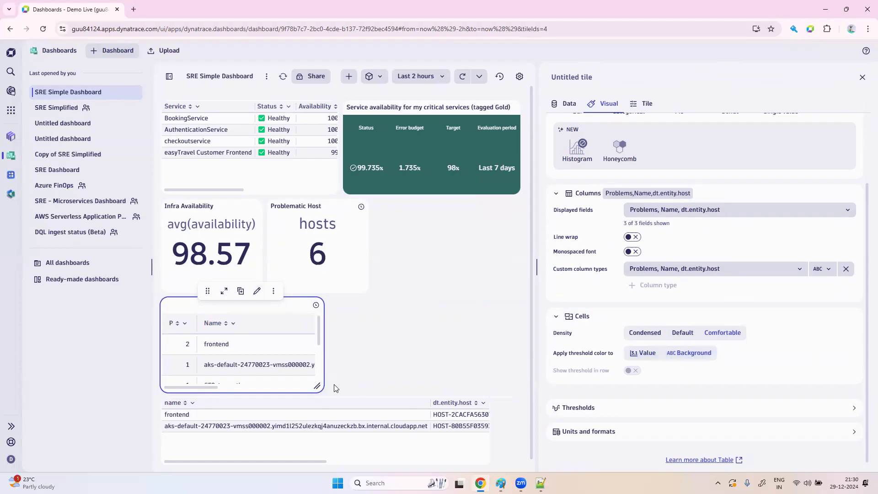
# Widen the problems-per-host tile and set its cell density to Condensed.
pyautogui.moveTo(432, 368); pyautogui.dragTo(499, 386)
pyautogui.click(683, 340)
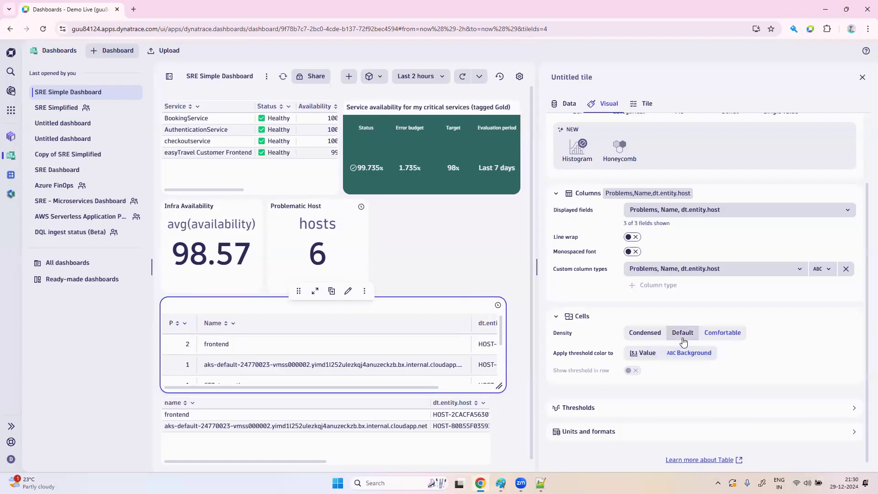
pyautogui.click(646, 333)
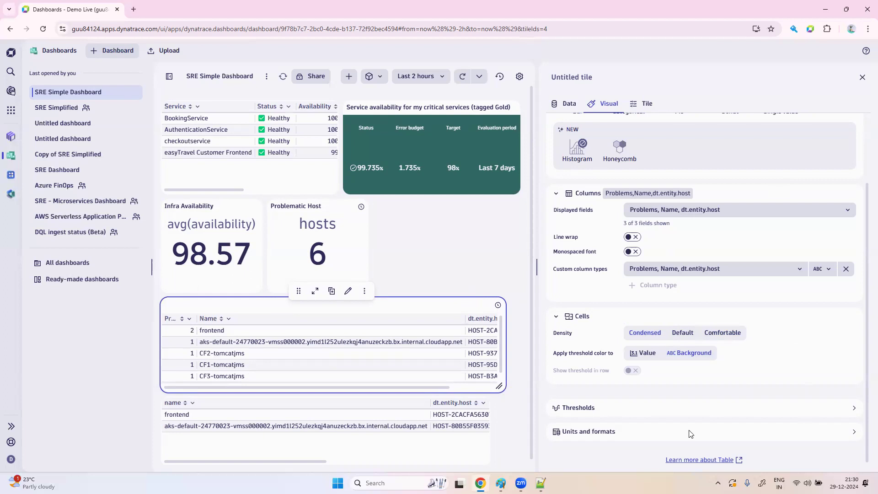
pyautogui.click(654, 411)
pyautogui.click(711, 167)
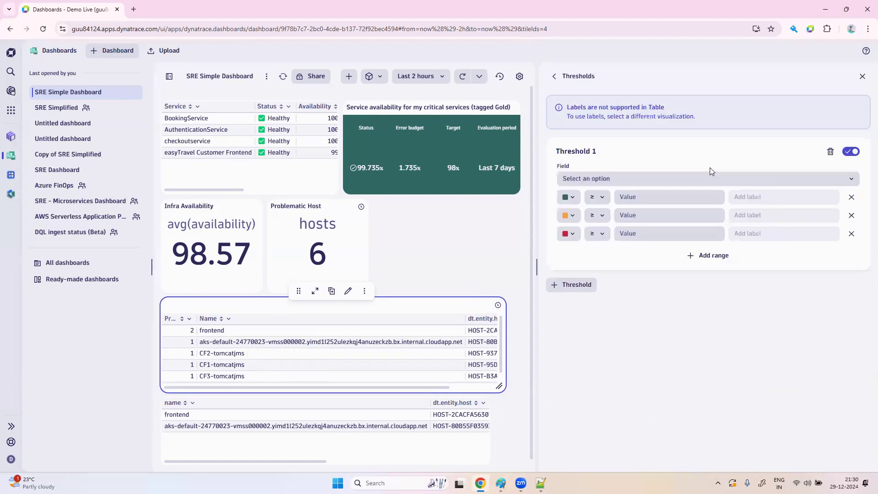
pyautogui.click(584, 179)
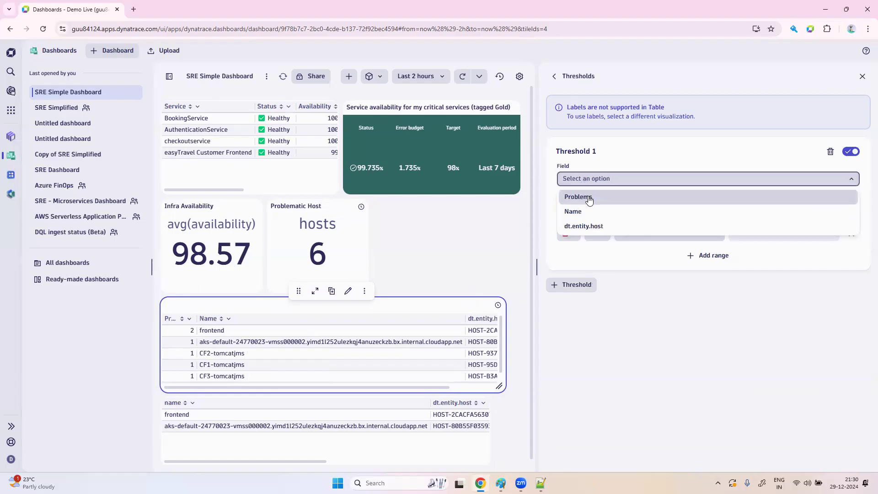
pyautogui.click(589, 200)
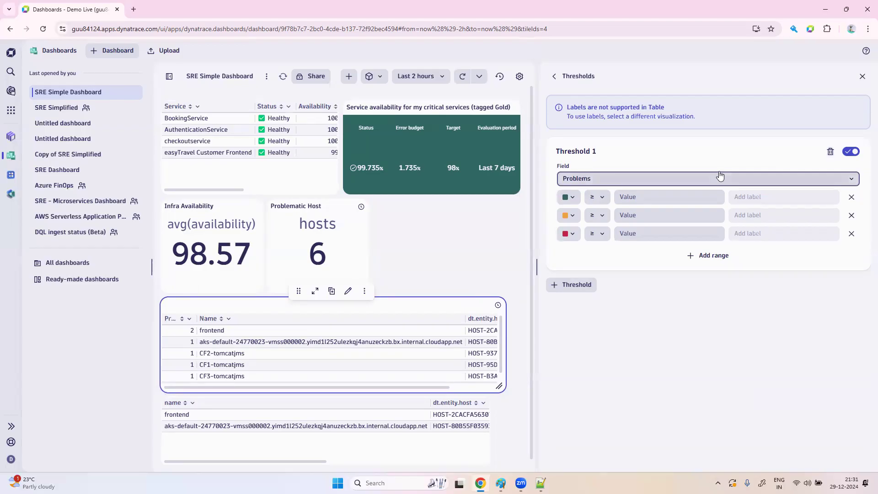
pyautogui.click(830, 151)
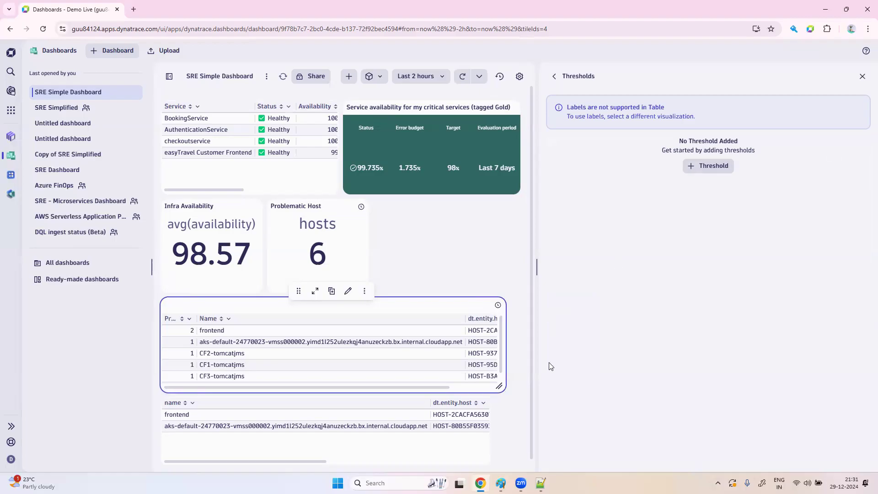
# Close the tile editor and narrow the problems-per-host tile, widening its Problems column and narrowing its Name column.
pyautogui.click(863, 76)
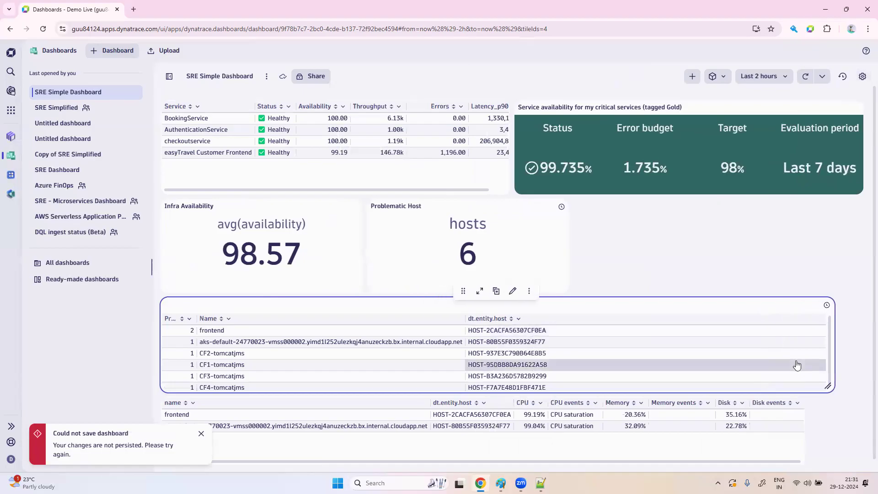
pyautogui.moveTo(804, 388); pyautogui.dragTo(564, 412)
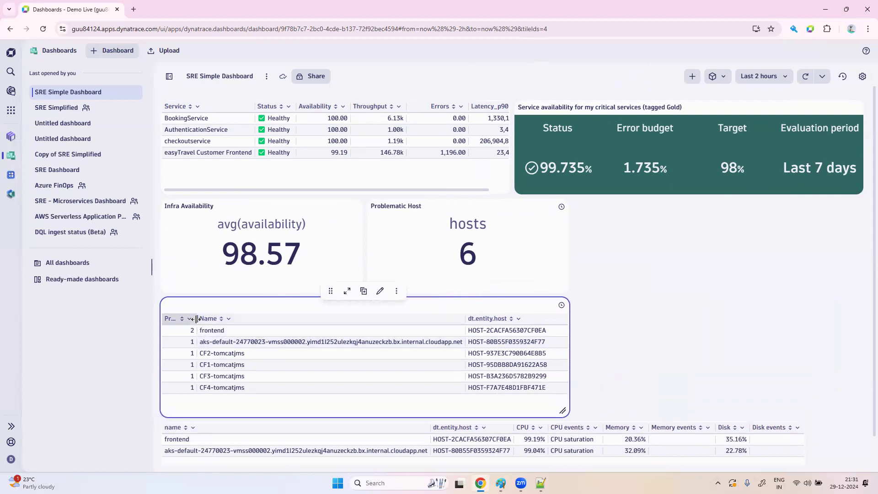
pyautogui.moveTo(210, 318); pyautogui.dragTo(228, 318)
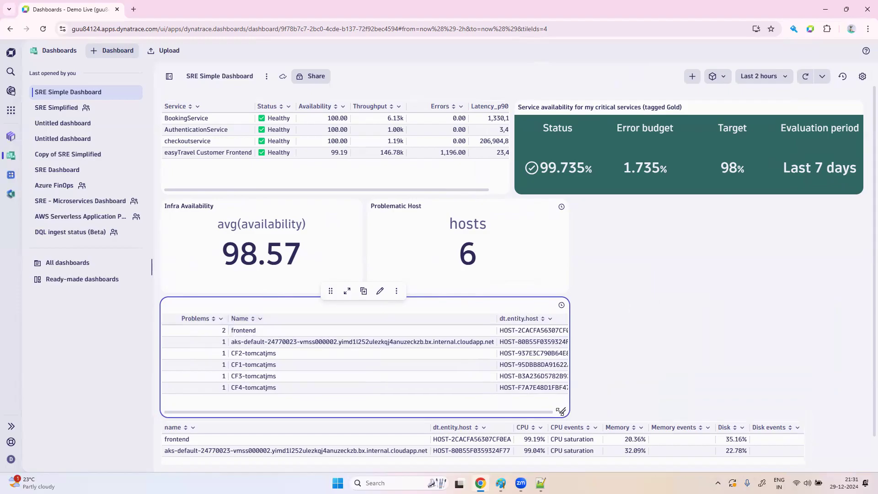
pyautogui.moveTo(643, 397); pyautogui.dragTo(594, 393)
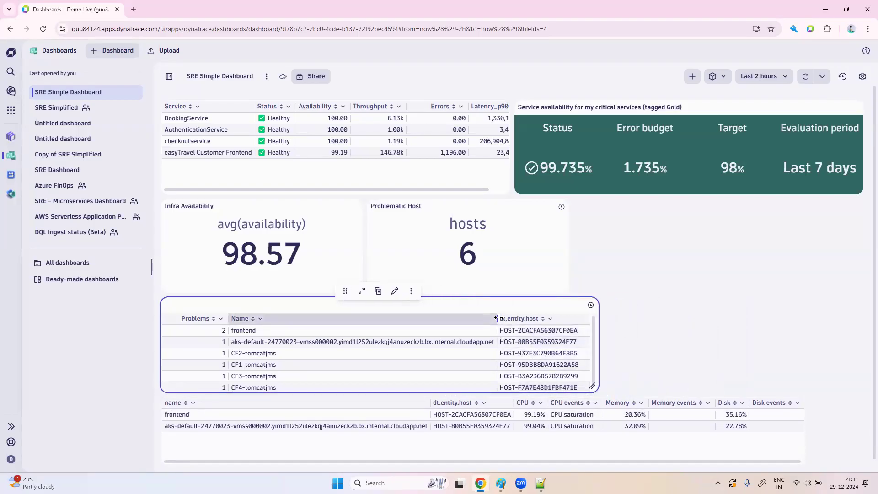
pyautogui.moveTo(397, 324); pyautogui.dragTo(338, 320)
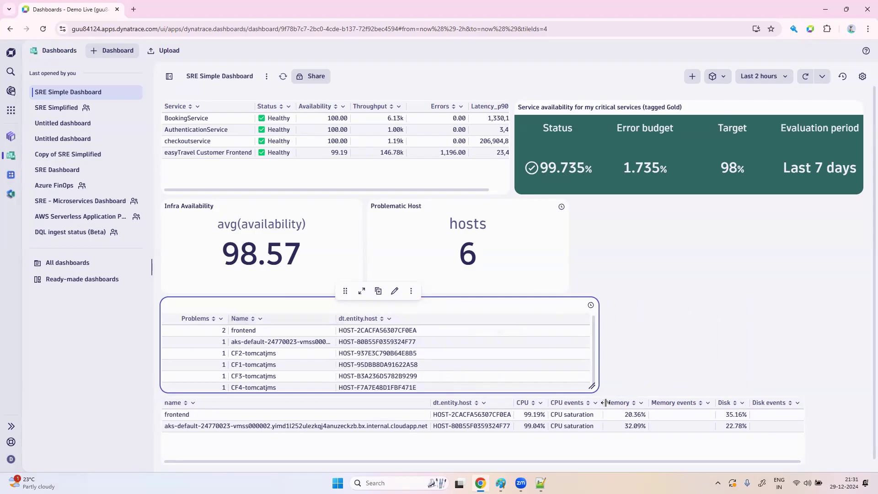
pyautogui.moveTo(511, 380); pyautogui.dragTo(446, 380)
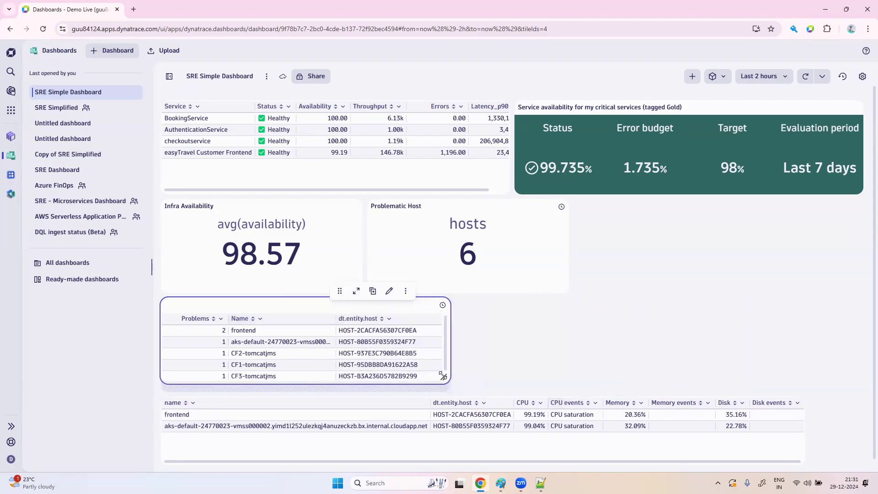
# Place the problems-per-host tile directly beside Problematic Host and enlarge the host-resource tile to the full dashboard width.
pyautogui.moveTo(270, 292); pyautogui.dragTo(686, 201)
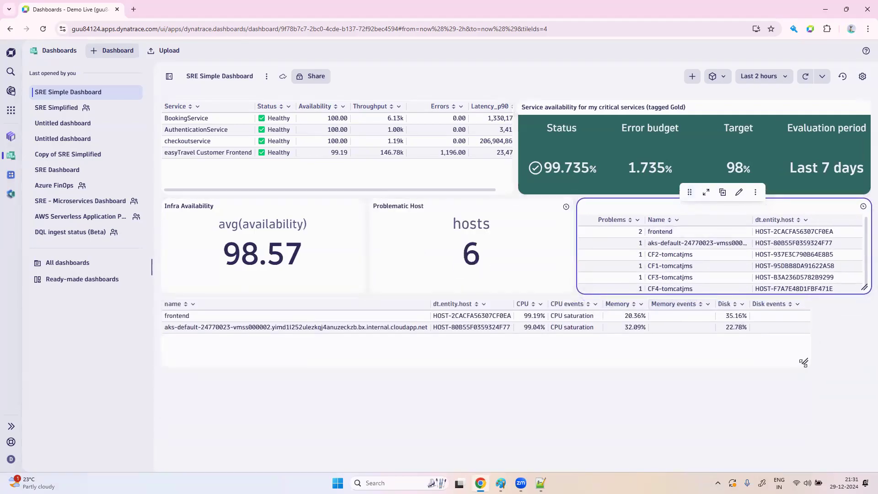
pyautogui.moveTo(805, 363)
pyautogui.mouseDown()
pyautogui.moveTo(855, 417)
pyautogui.moveTo(863, 357)
pyautogui.moveTo(865, 408)
pyautogui.mouseUp()
pyautogui.click(694, 436)
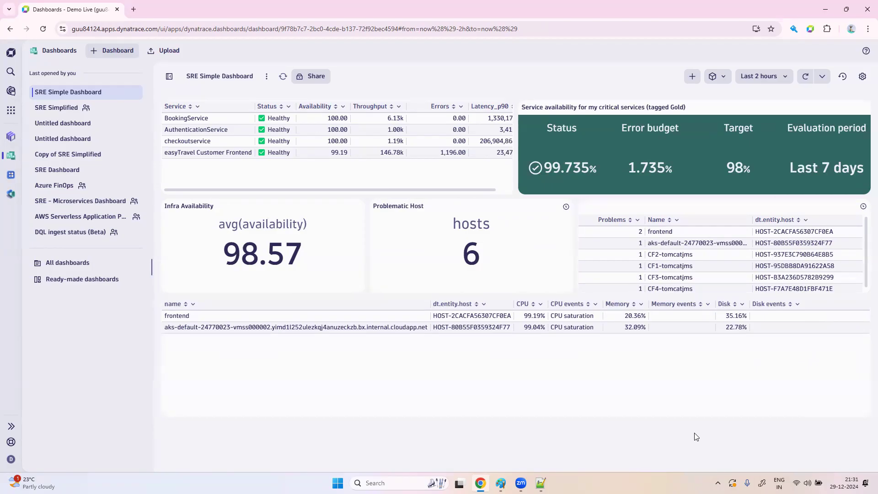
# Add a DQL tile and copy the complete Latency p50, p90, p99 query from the Notepad++ file.
pyautogui.click(692, 77)
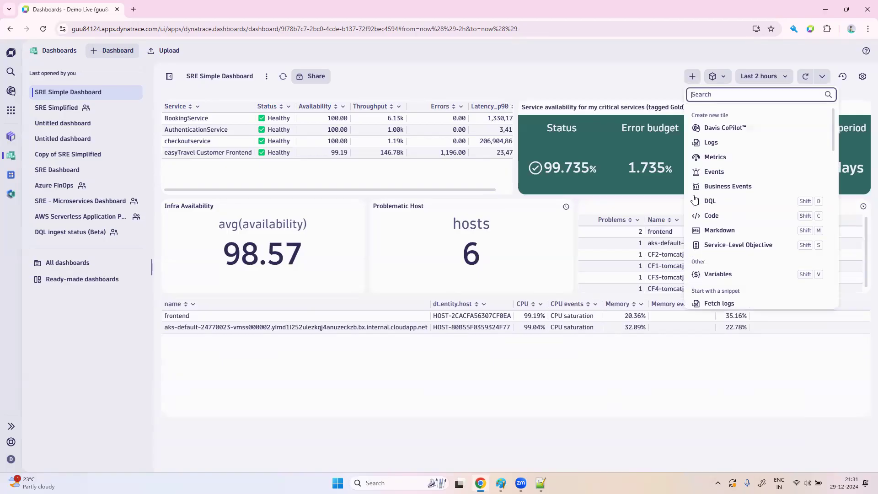
pyautogui.click(732, 202)
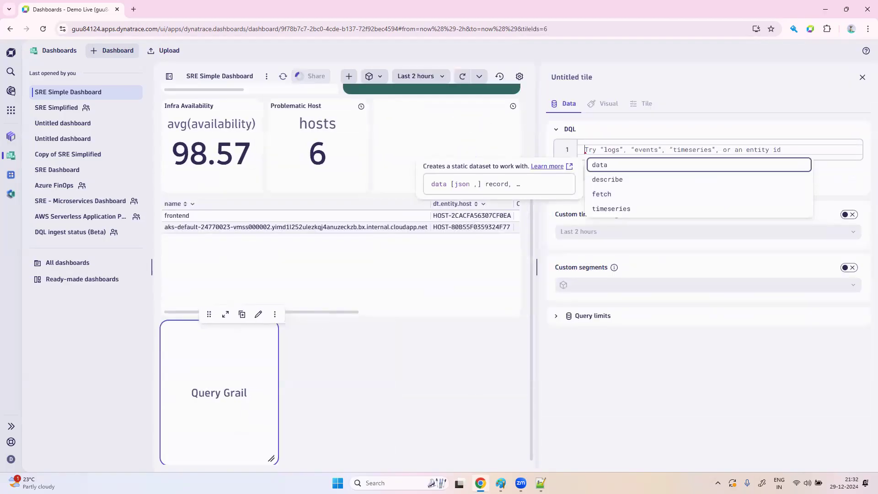
pyautogui.hotkey('alt', 'Tab')
pyautogui.scroll(-19, 368, 298)
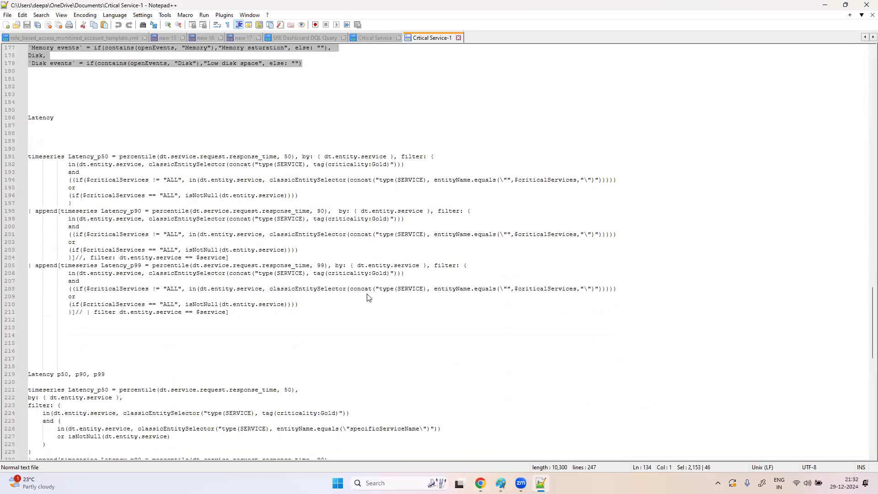
pyautogui.scroll(1, 368, 298)
pyautogui.scroll(-9, 368, 298)
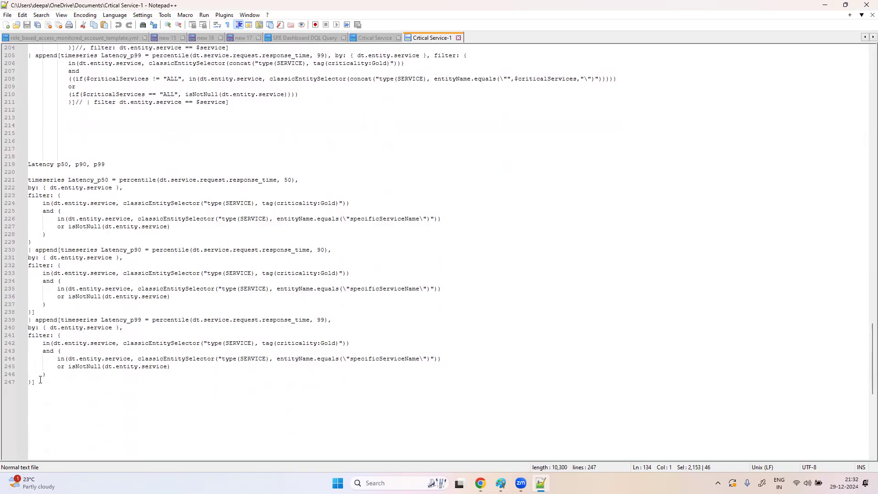
pyautogui.moveTo(40, 383); pyautogui.dragTo(20, 182)
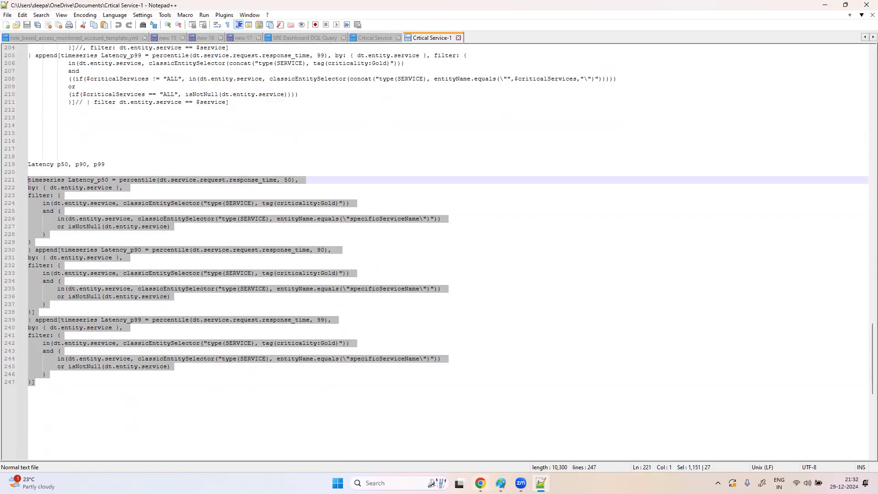
# Switch back to the dashboard, paste the latency query into the new DQL tile and run it.
pyautogui.hotkey('alt', 'Tab')
pyautogui.click(625, 150)
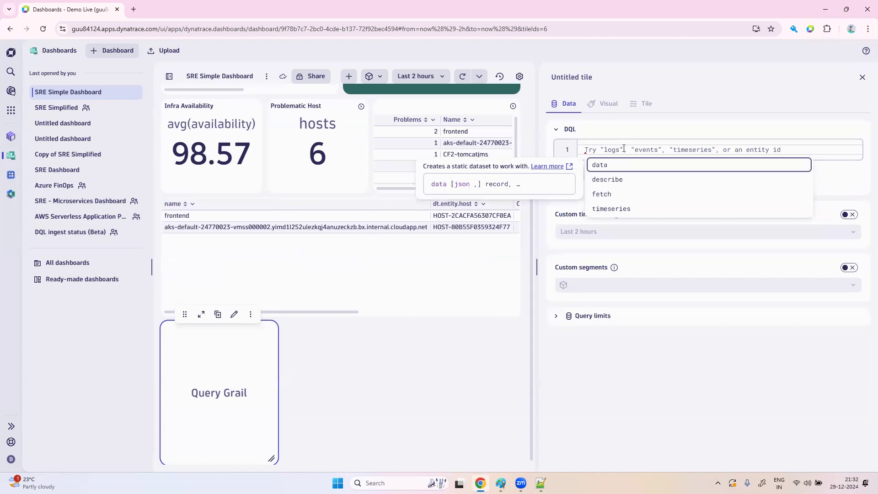
pyautogui.hotkey('ctrl', 'v')
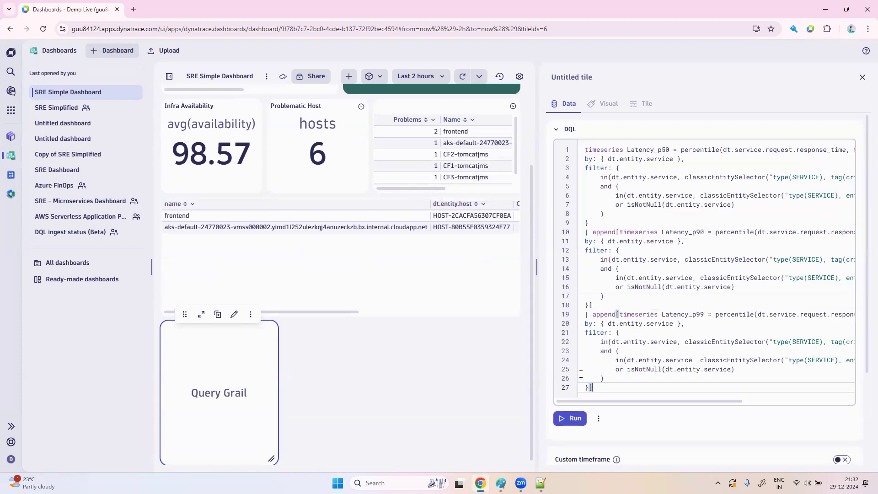
pyautogui.click(574, 418)
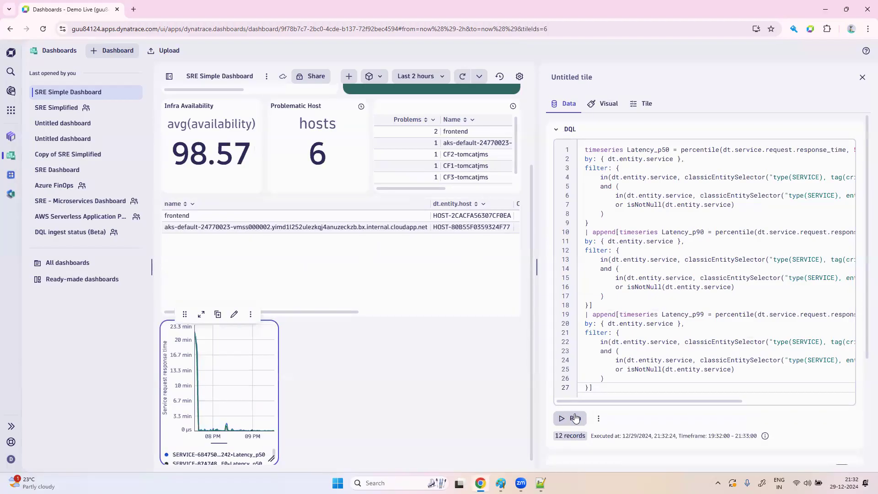
# Set the latency line chart's series colors to Swamps, close its editor and enlarge the tile.
pyautogui.click(610, 112)
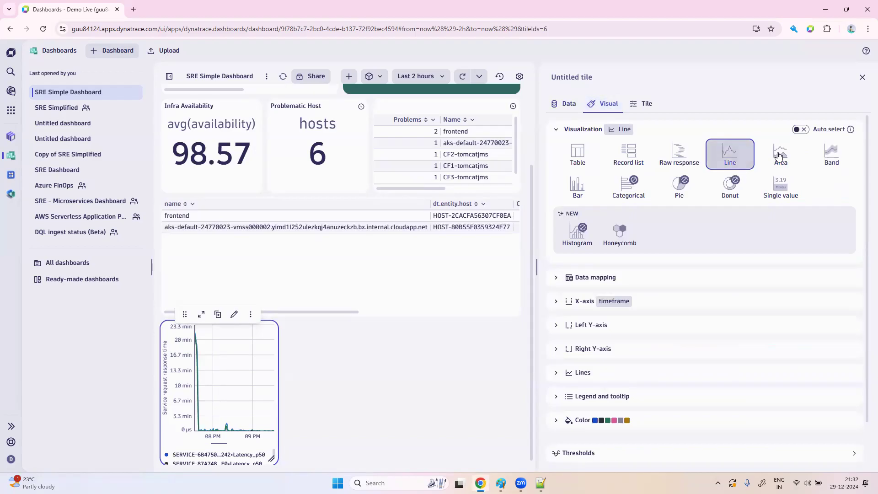
pyautogui.click(633, 425)
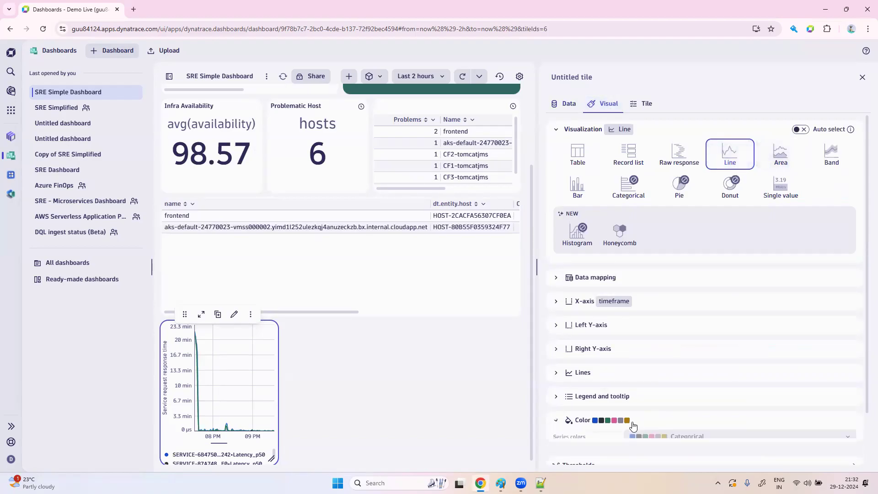
pyautogui.click(686, 437)
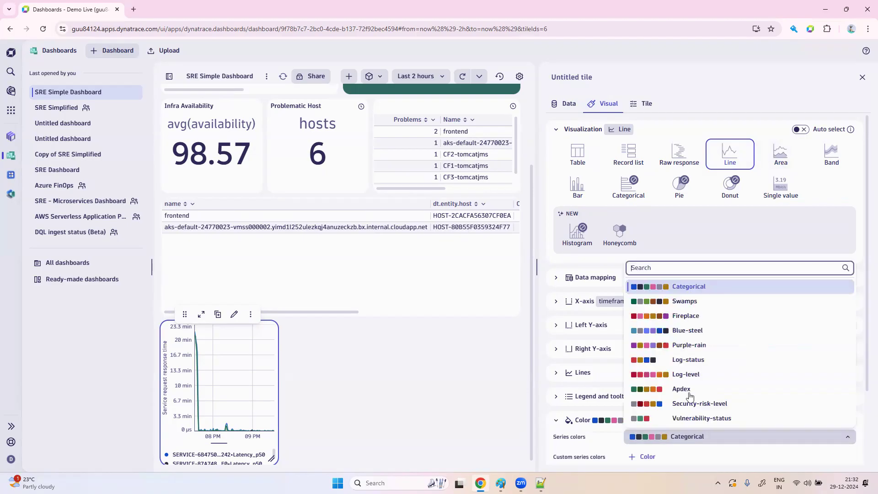
pyautogui.click(713, 304)
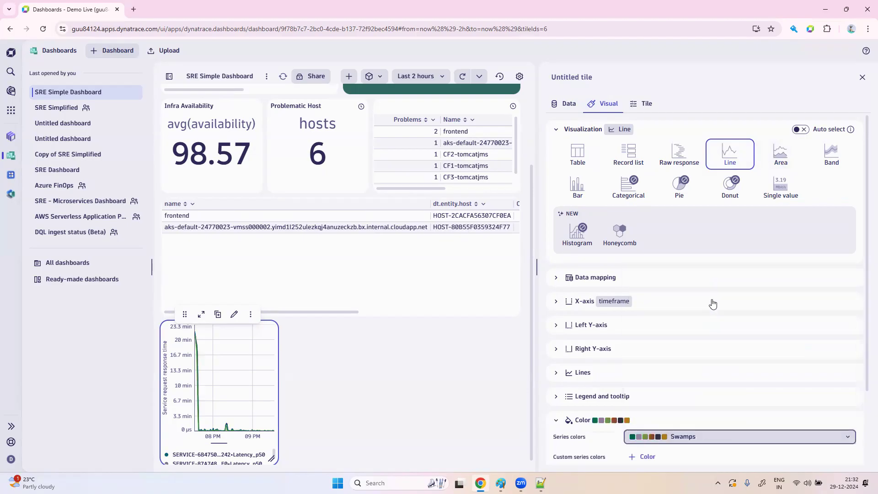
pyautogui.click(863, 76)
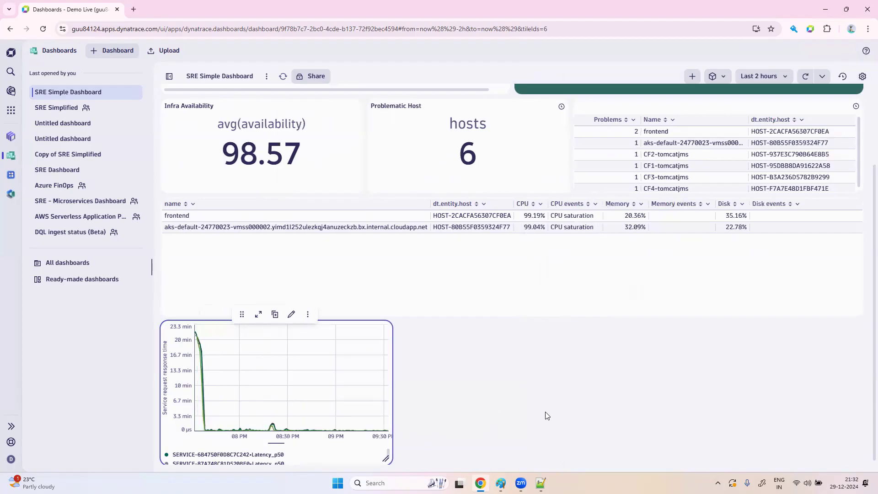
pyautogui.moveTo(387, 455); pyautogui.dragTo(630, 469)
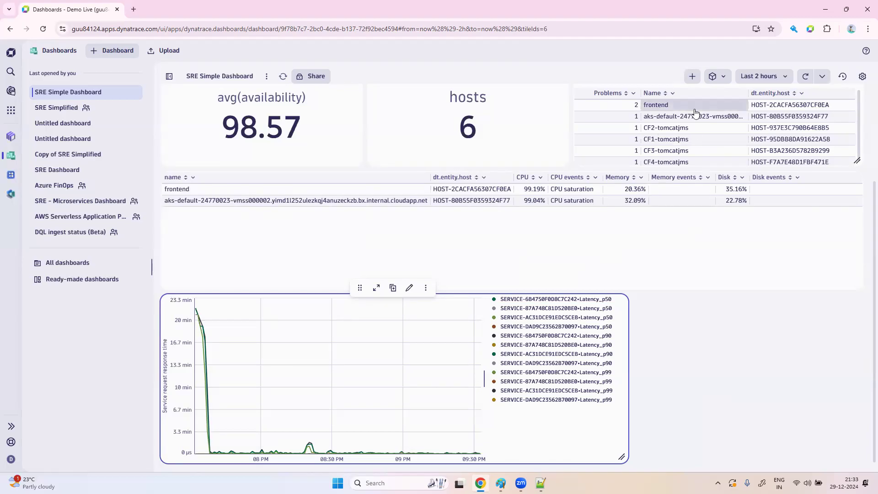
# Add a new Metrics tile below the latency chart and show its data settings.
pyautogui.click(693, 78)
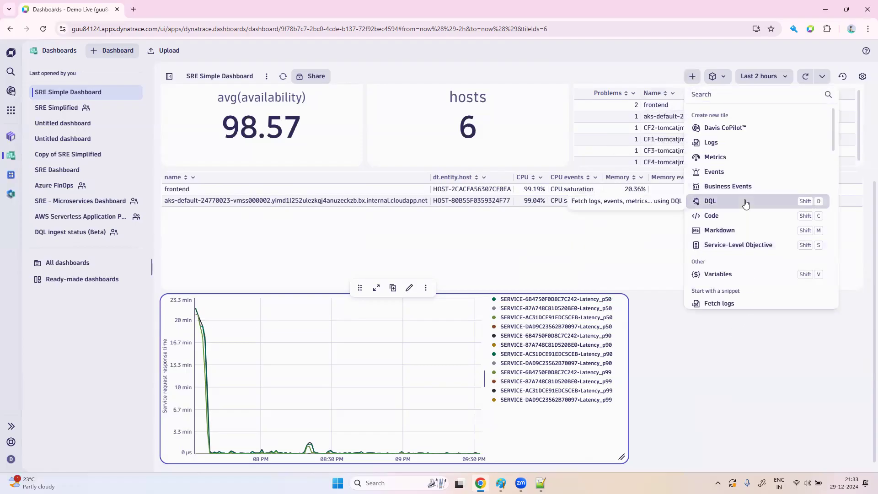
pyautogui.click(766, 158)
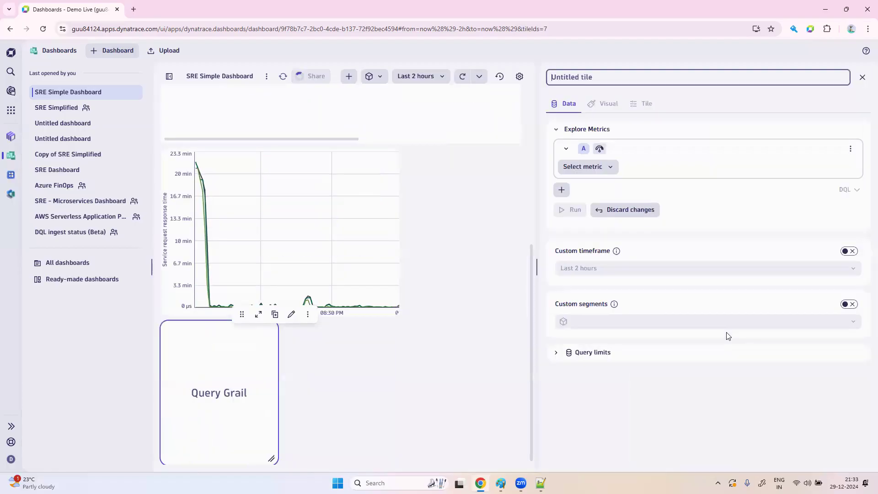
pyautogui.click(572, 105)
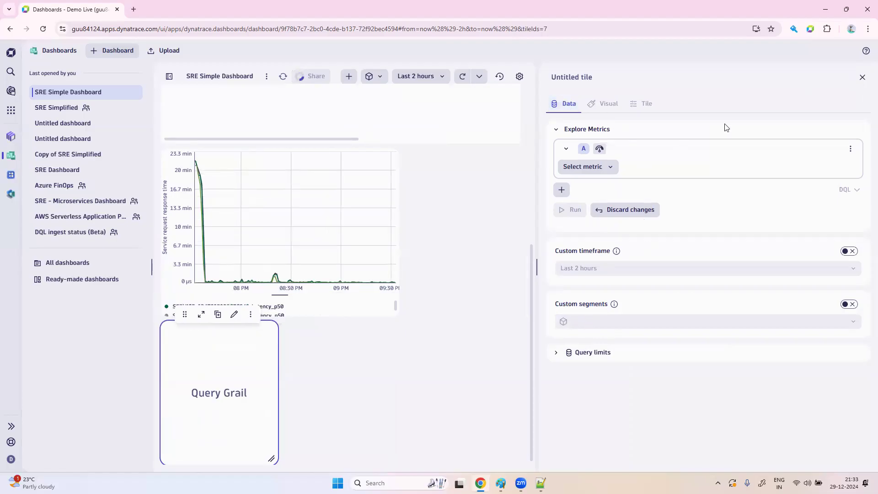
# Reopen the new Metrics tile's settings and try to find a metric by searching for cpu usage.
pyautogui.click(862, 81)
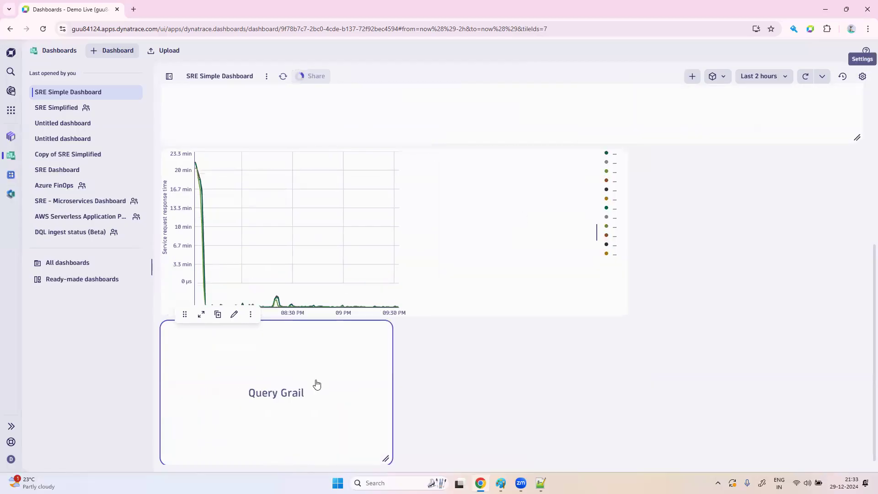
pyautogui.click(291, 315)
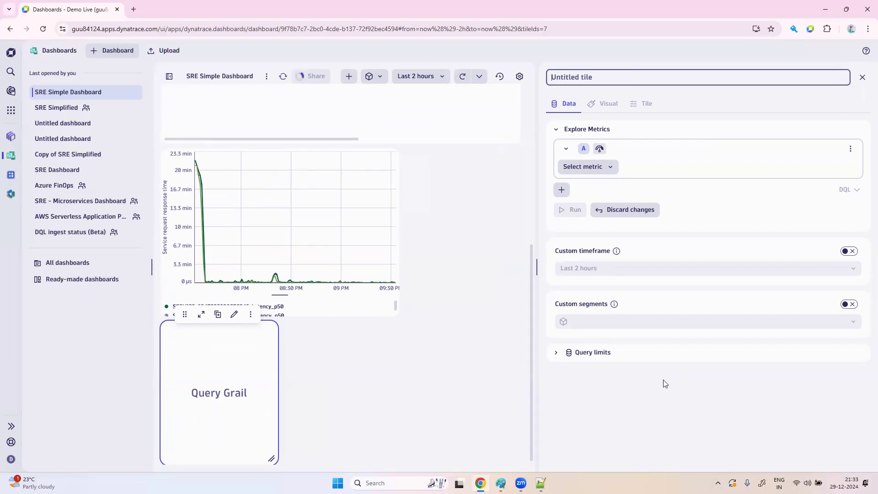
pyautogui.click(611, 168)
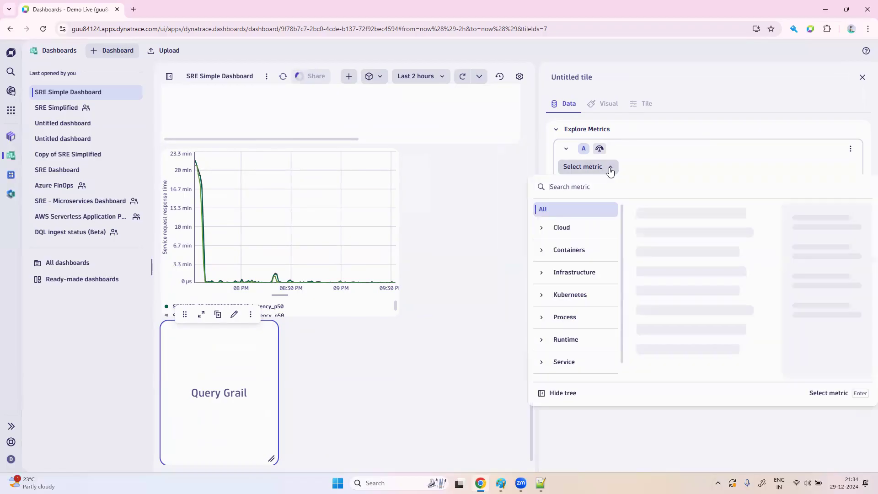
pyautogui.write('cpu')
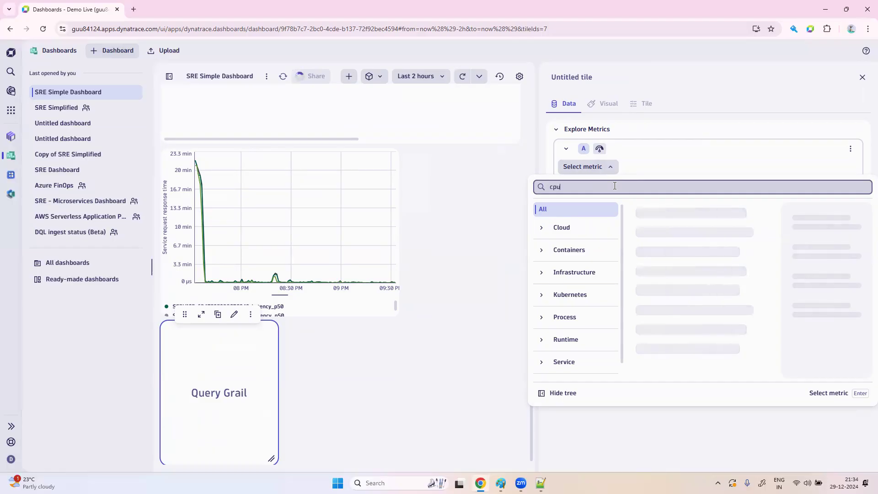
pyautogui.write('usage')
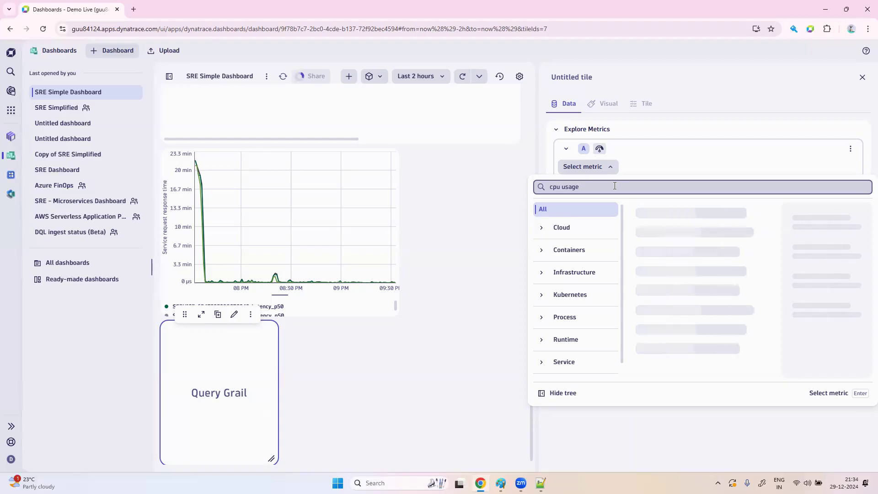
pyautogui.click(862, 77)
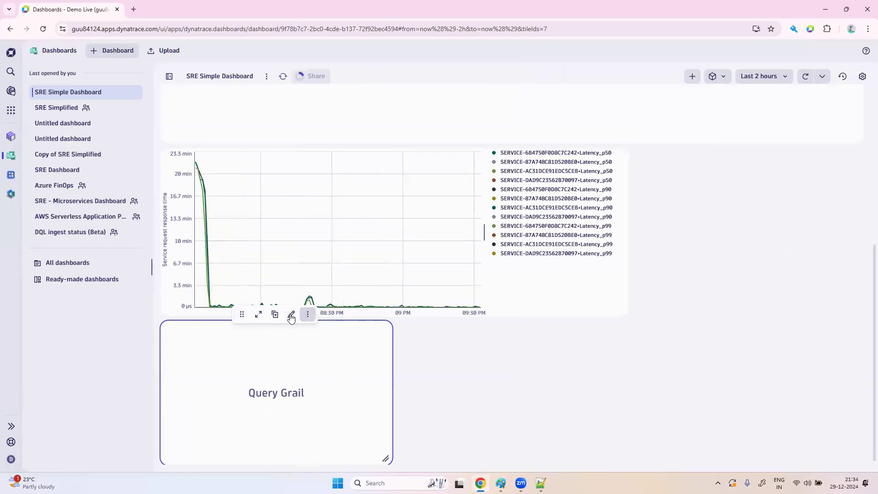
# Retry the cpu usage search in the reopened Metrics tile's metric list.
pyautogui.click(291, 315)
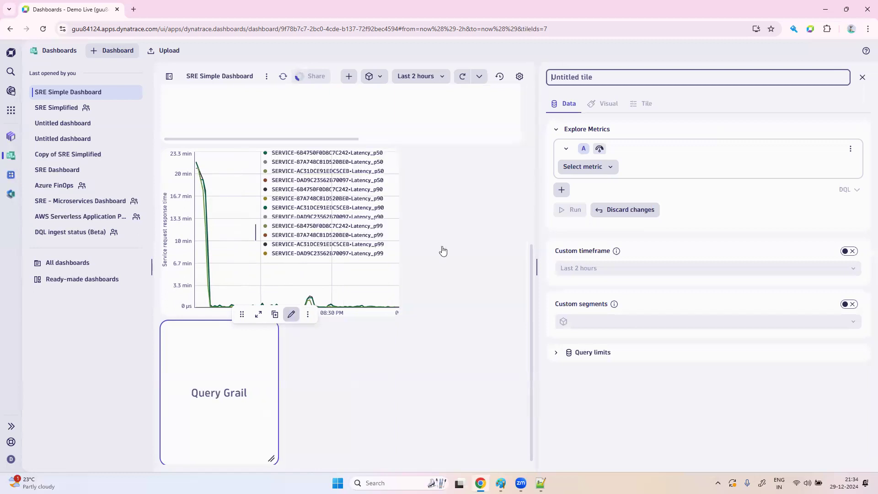
pyautogui.click(608, 167)
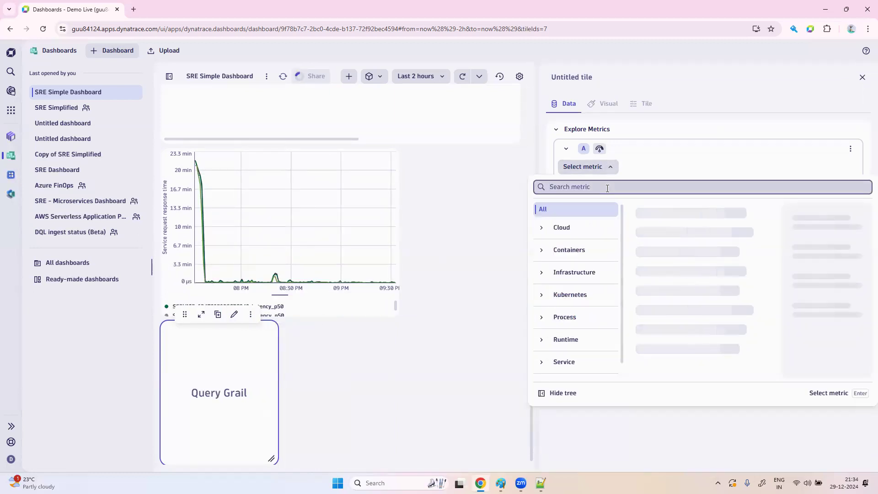
pyautogui.write('cpu')
pyautogui.write('usage')
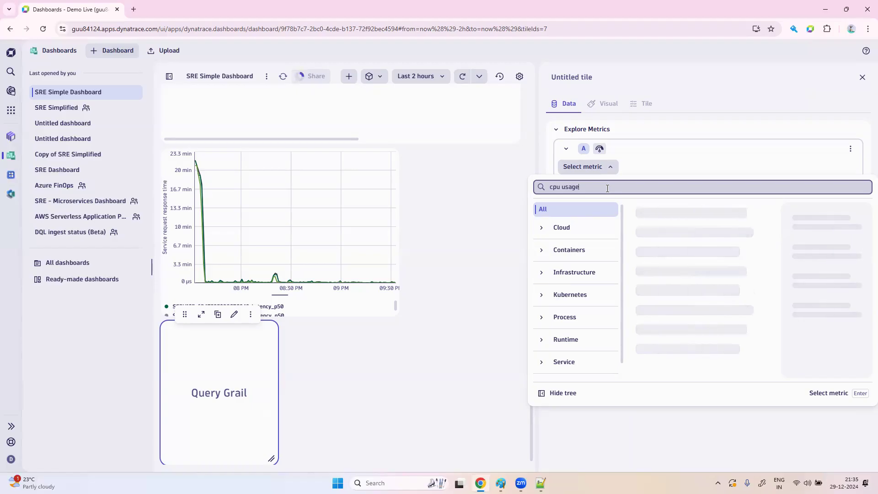
# Replace the metric search text with the metric key dt.host.cpu.usage.
pyautogui.press('BackSpace')
pyautogui.press('BackSpace')
pyautogui.press('BackSpace')
pyautogui.press('BackSpace')
pyautogui.press('BackSpace')
pyautogui.press('BackSpace')
pyautogui.press('BackSpace')
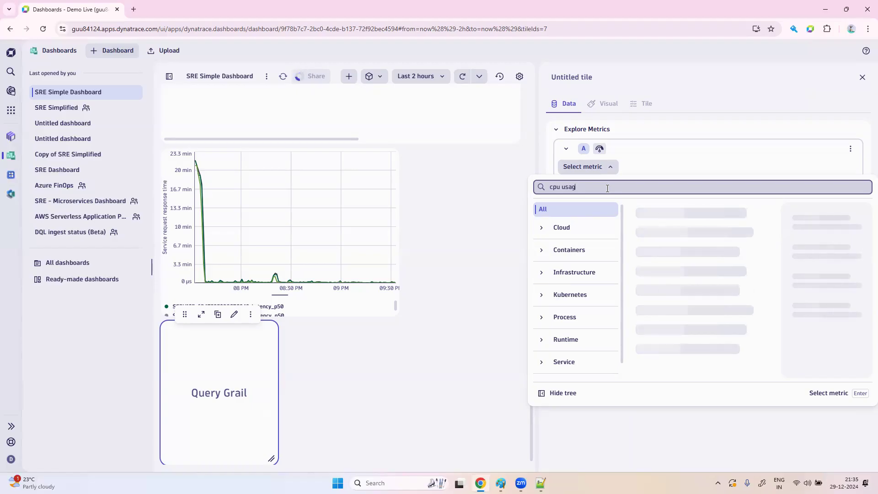
pyautogui.press('BackSpace')
pyautogui.press('BackSpace')
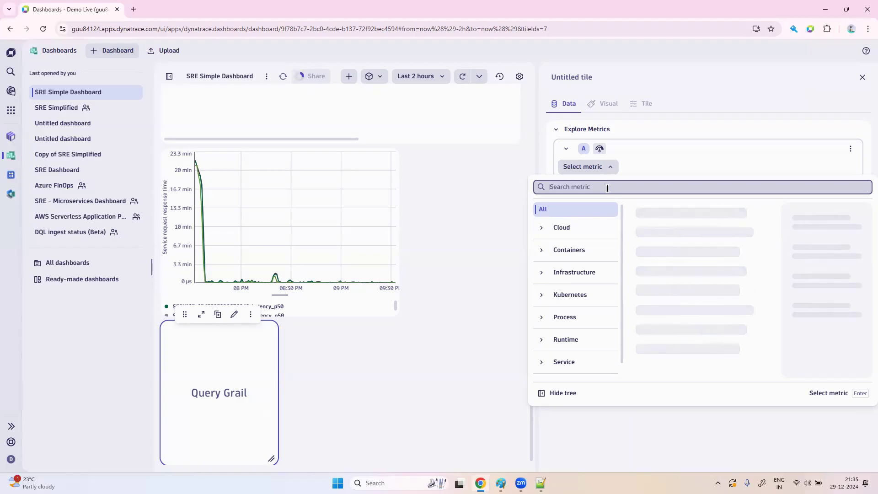
pyautogui.write('dt.host.cpu')
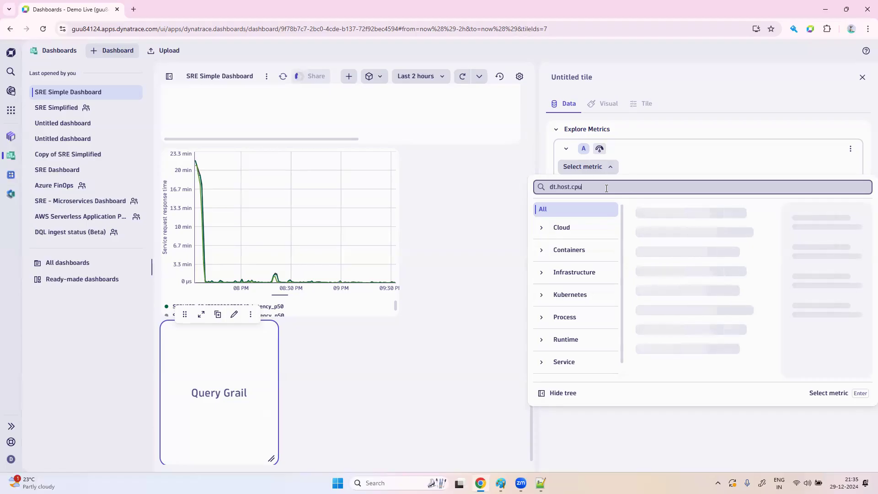
pyautogui.write('.usage')
# Set the dashboard timeframe to Last 30 minutes, close the tile editor and select the empty Metrics tile.
pyautogui.click(428, 77)
pyautogui.click(429, 77)
pyautogui.click(429, 76)
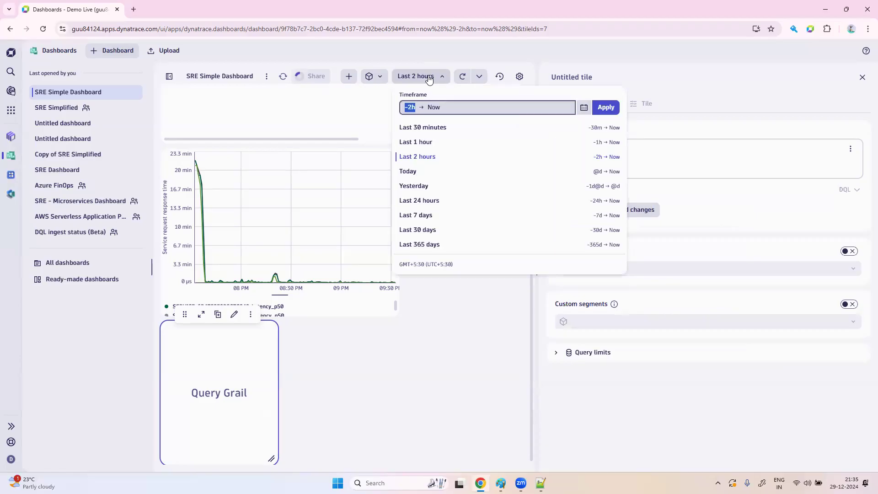
pyautogui.click(434, 133)
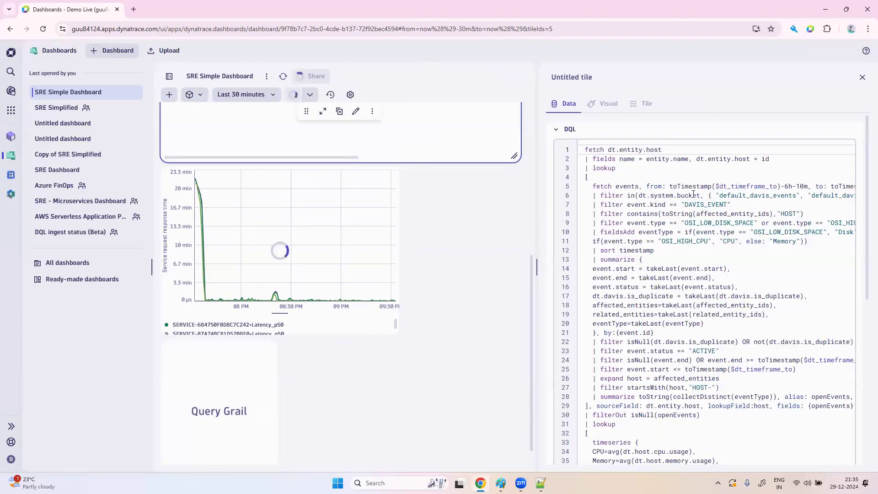
pyautogui.click(864, 78)
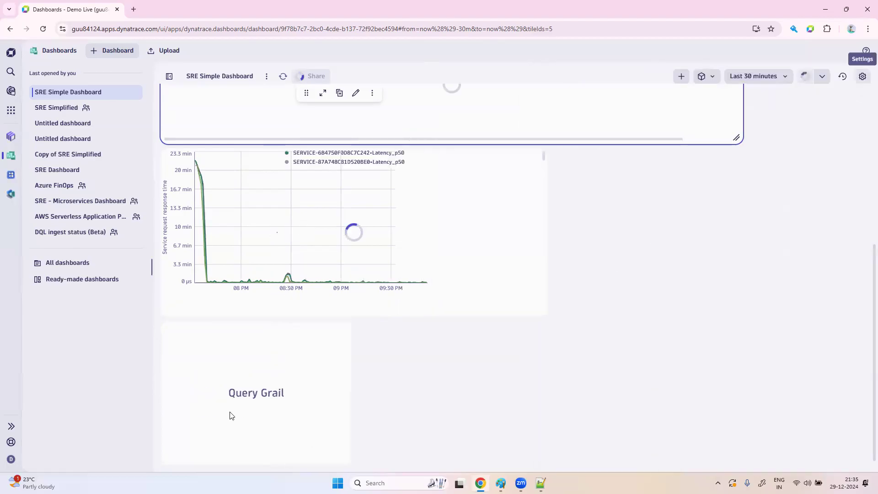
pyautogui.click(269, 387)
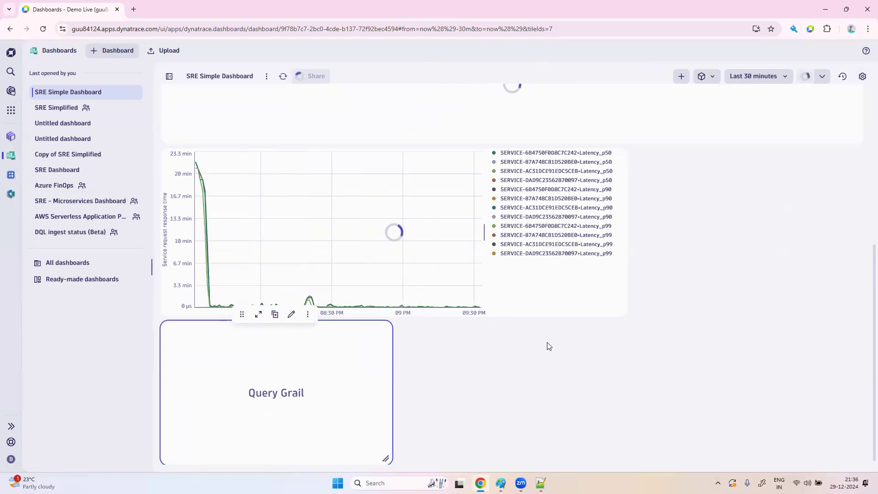
# Add an empty DQL tile, view it maximized and return to the dashboard layout.
pyautogui.scroll(4, 604, 373)
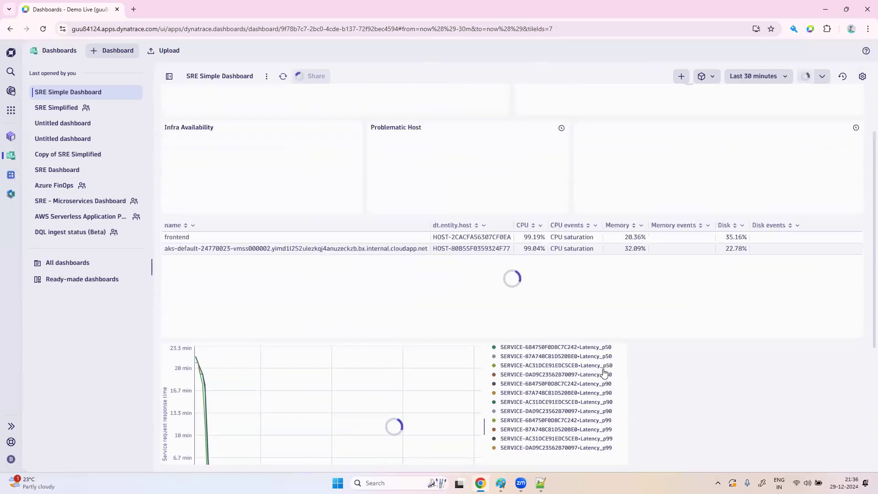
pyautogui.scroll(2, 604, 372)
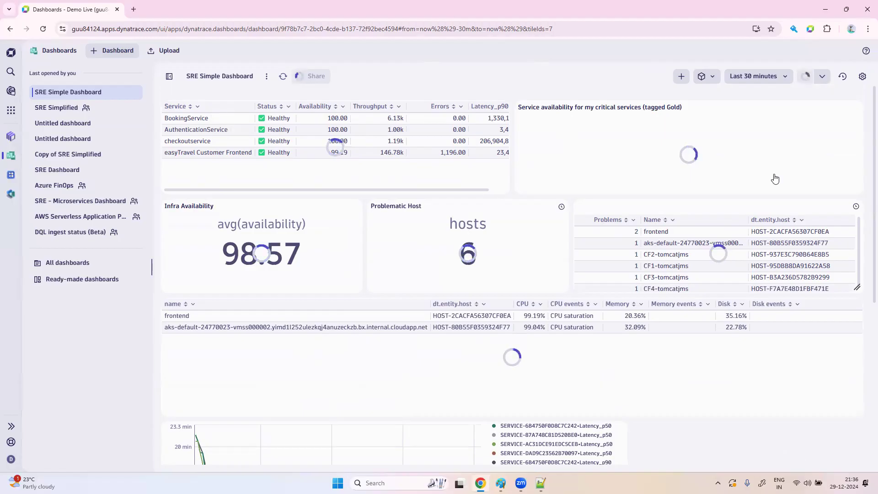
pyautogui.click(682, 76)
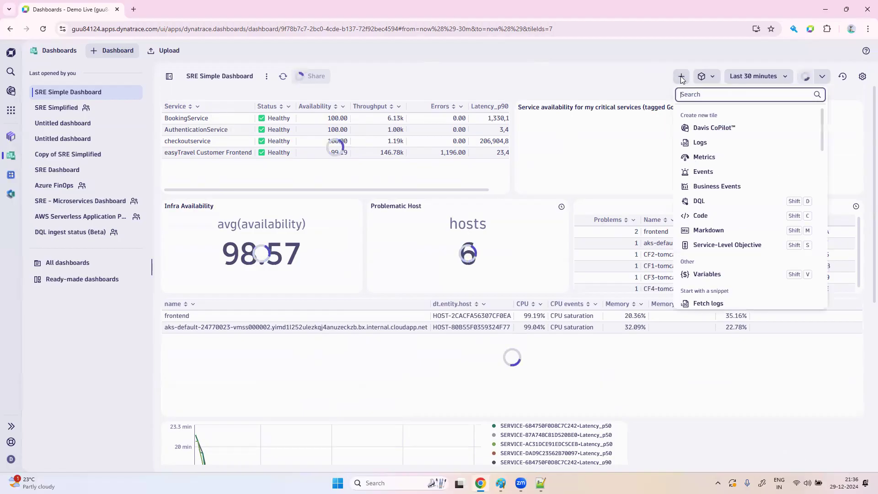
pyautogui.click(709, 201)
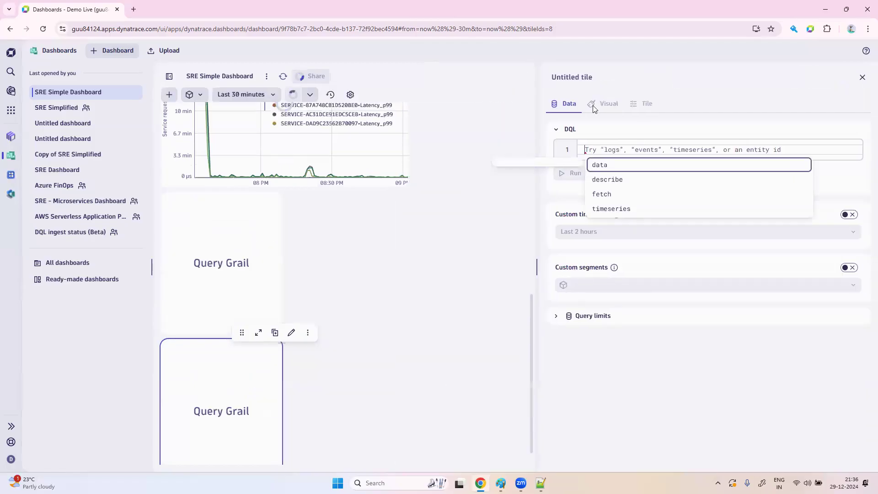
pyautogui.click(864, 78)
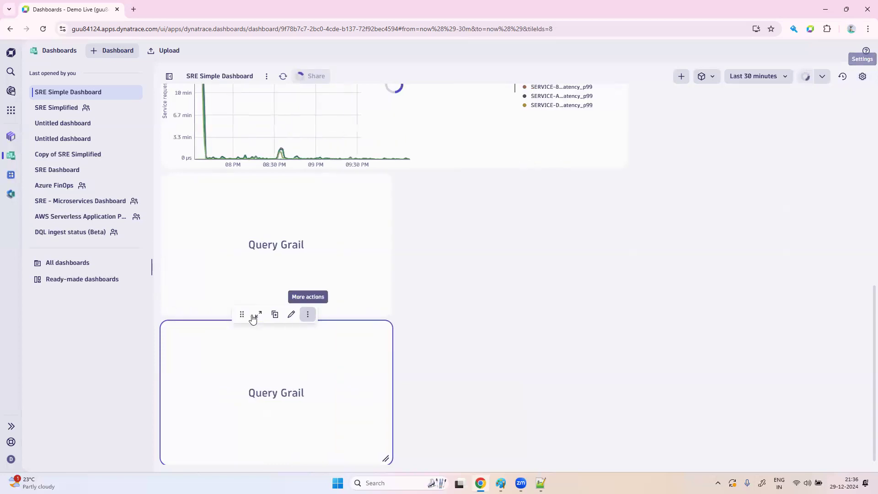
pyautogui.click(259, 314)
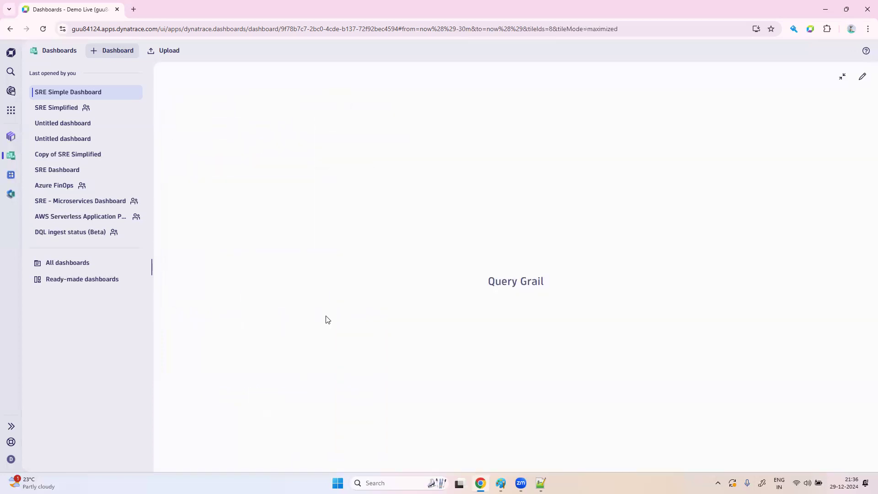
pyautogui.click(102, 93)
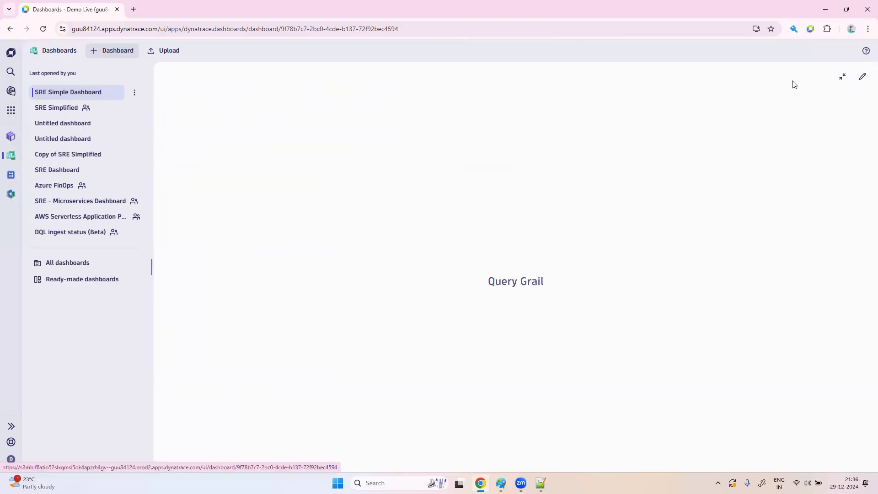
pyautogui.click(843, 77)
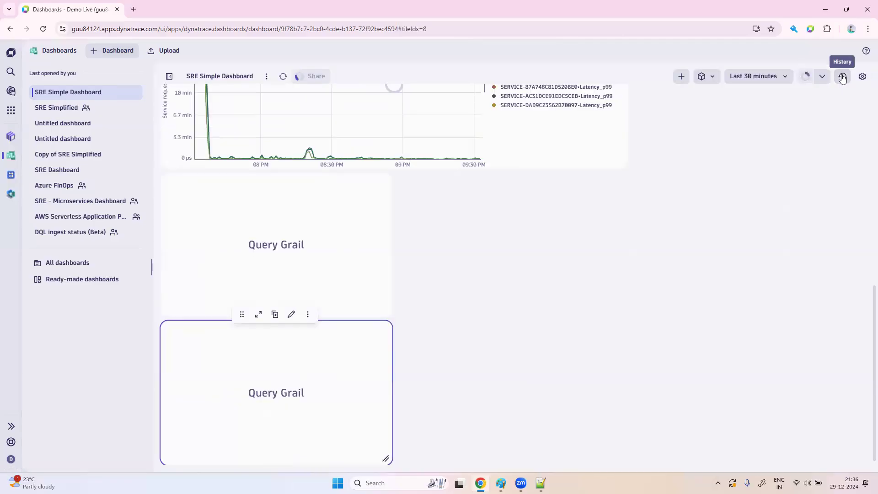
# Delete the empty DQL tile below the Metrics tile.
pyautogui.click(309, 316)
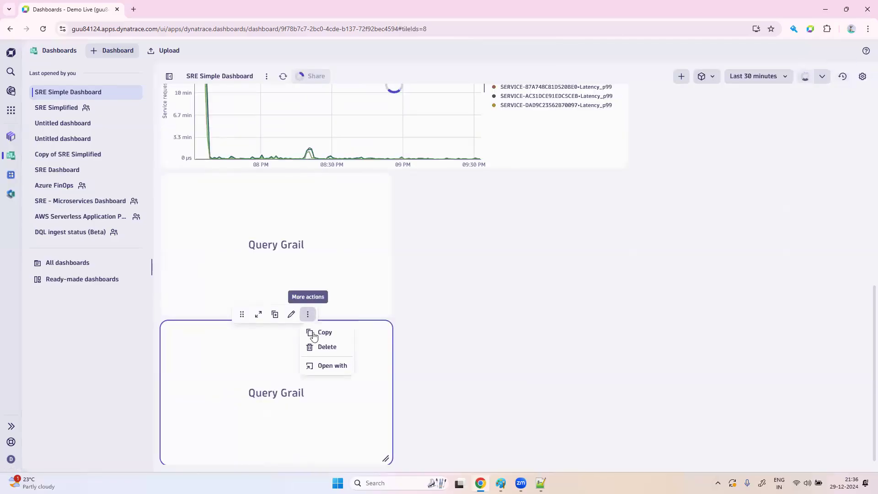
pyautogui.click(335, 347)
pyautogui.click(557, 281)
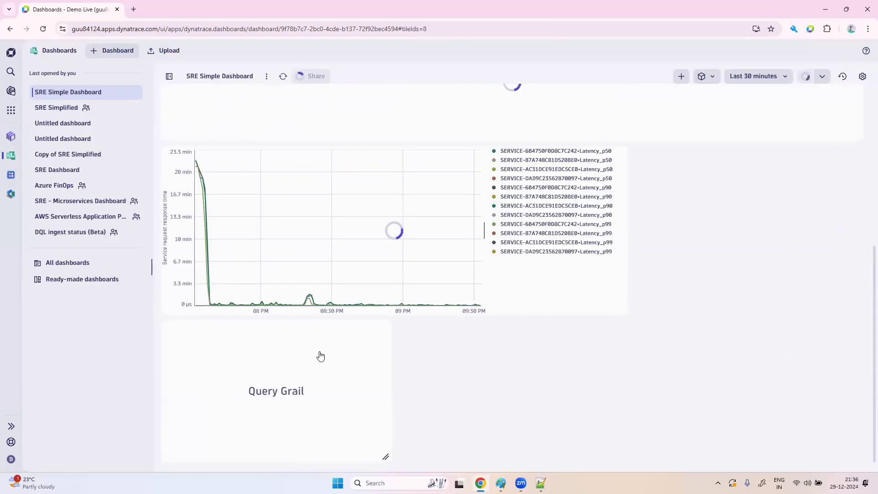
# Edit the remaining empty Metrics tile and try searching its metric list for cpu usage.
pyautogui.click(318, 356)
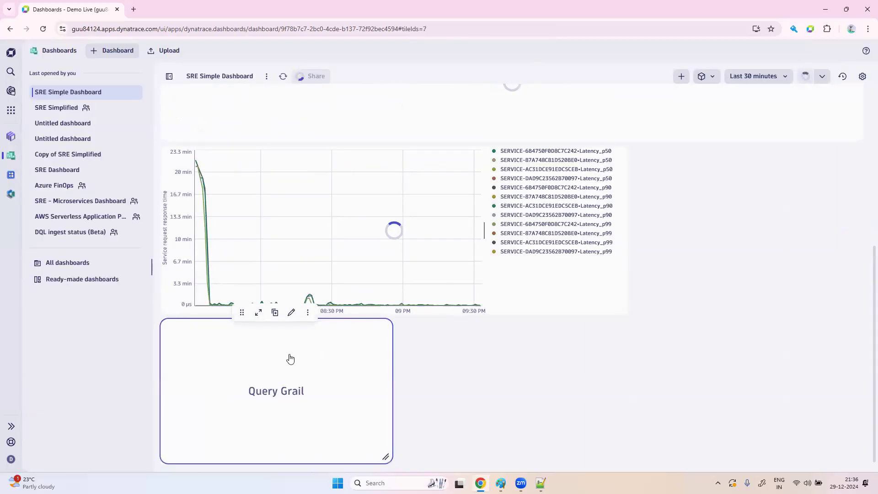
pyautogui.click(291, 313)
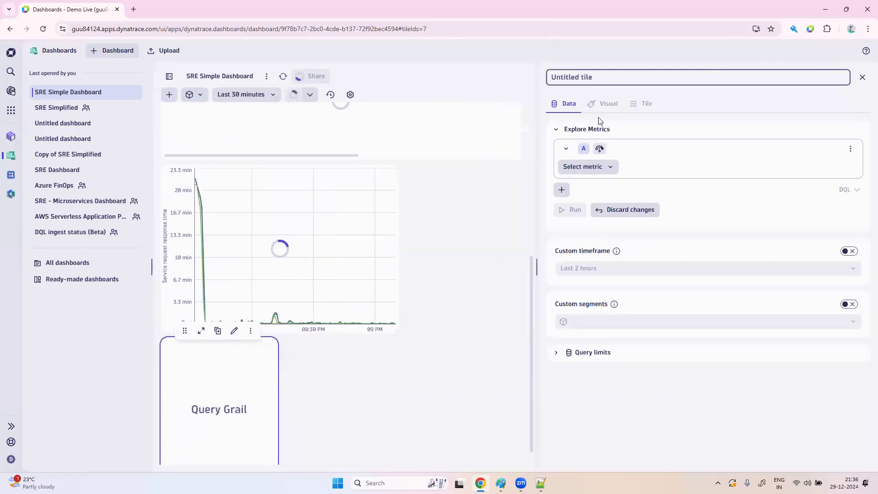
pyautogui.click(587, 167)
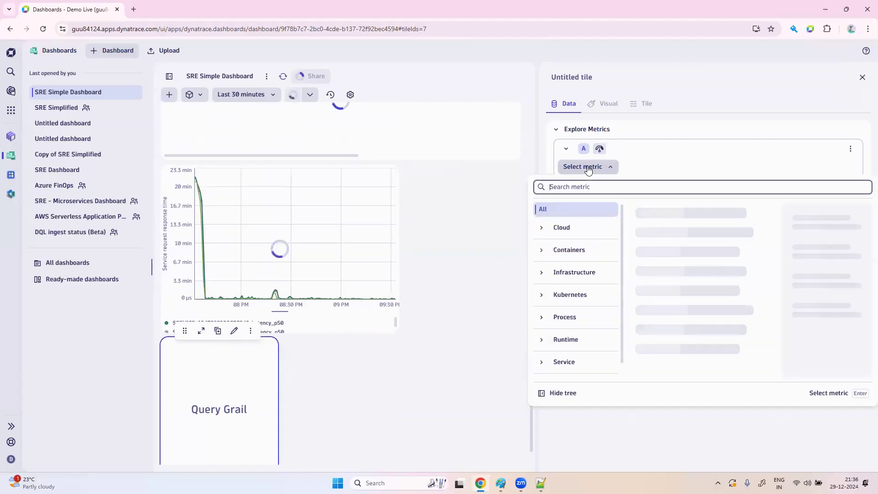
pyautogui.write('cp')
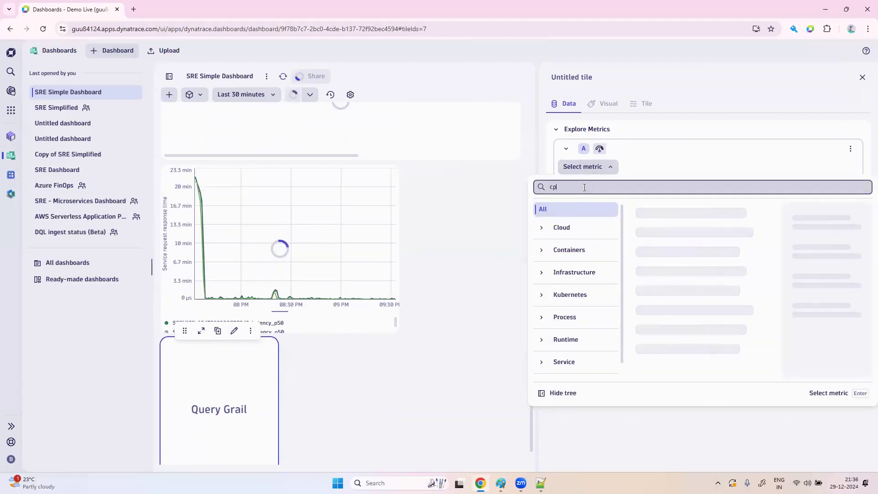
pyautogui.write('u usage')
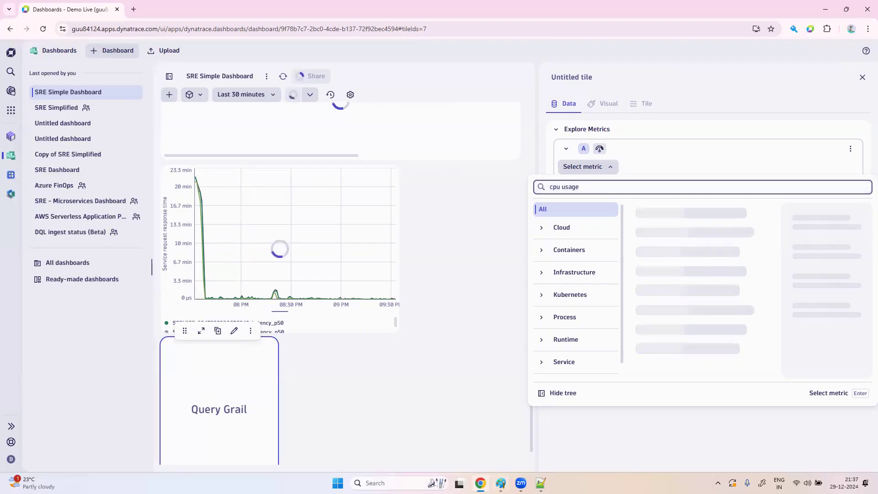
pyautogui.click(602, 363)
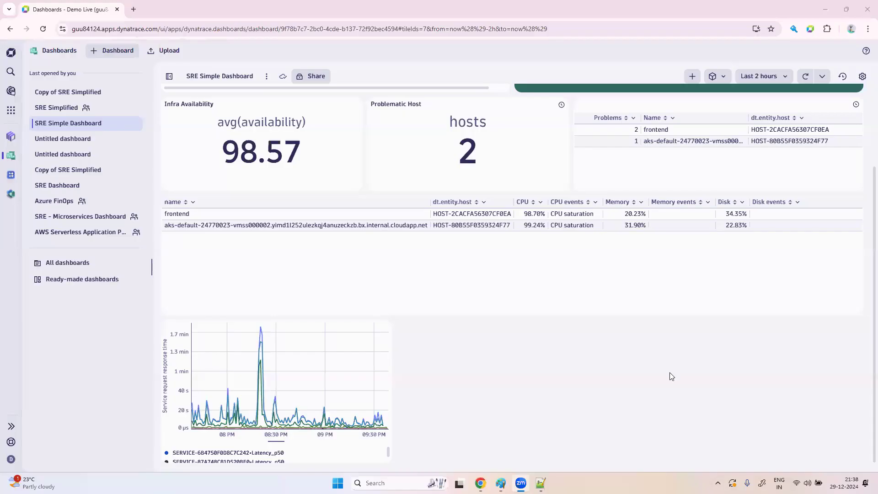
# Add a Metrics tile and search its metrics for cpu usage to select CPU usage %.
pyautogui.click(693, 78)
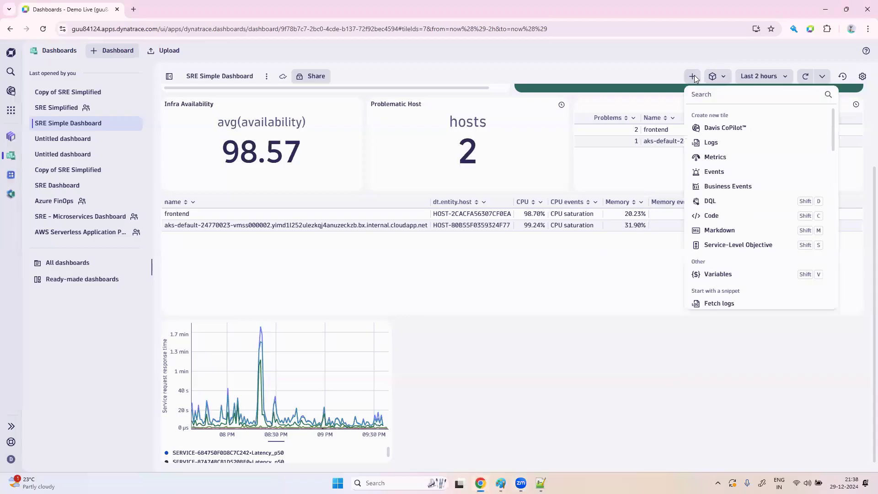
pyautogui.click(726, 158)
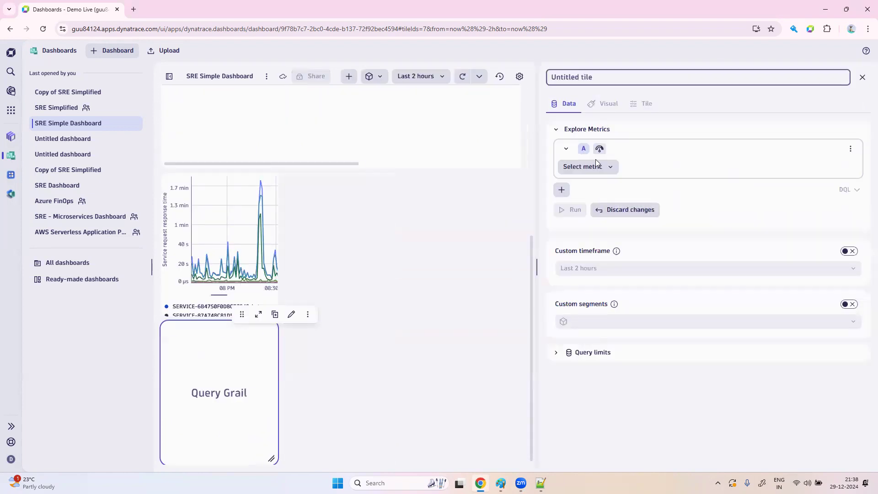
pyautogui.click(597, 167)
pyautogui.click(596, 186)
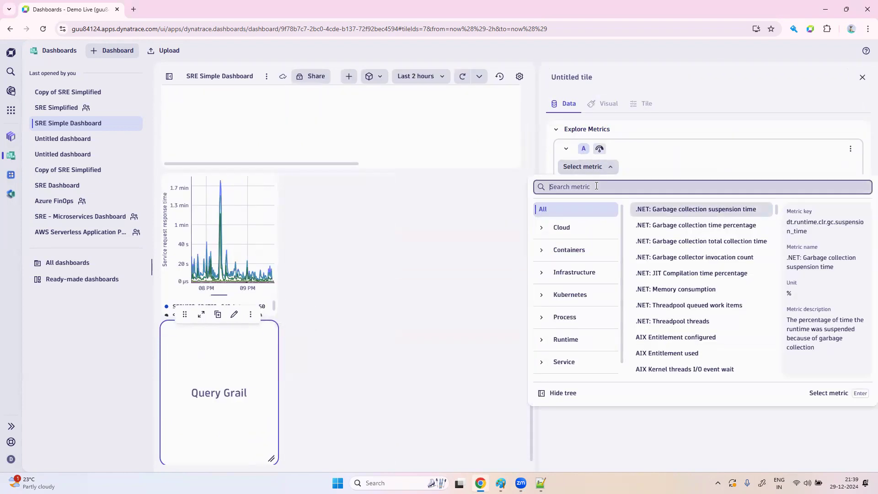
pyautogui.write('cpu')
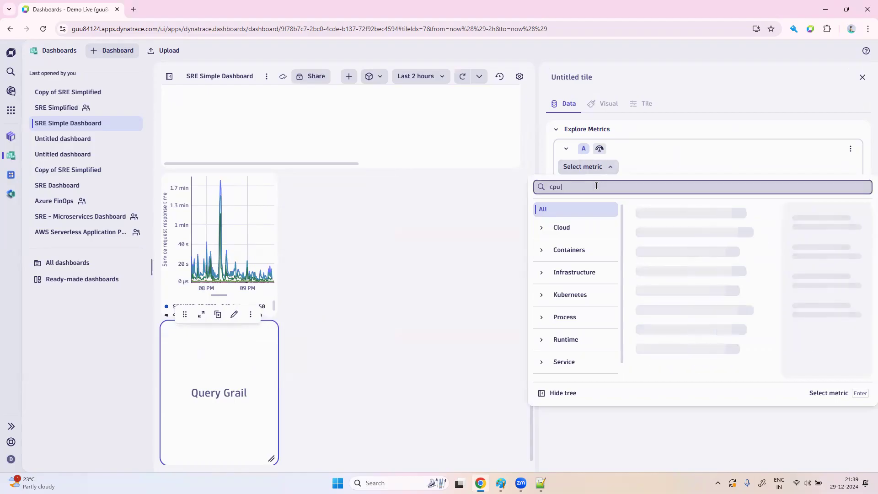
pyautogui.write(' usage')
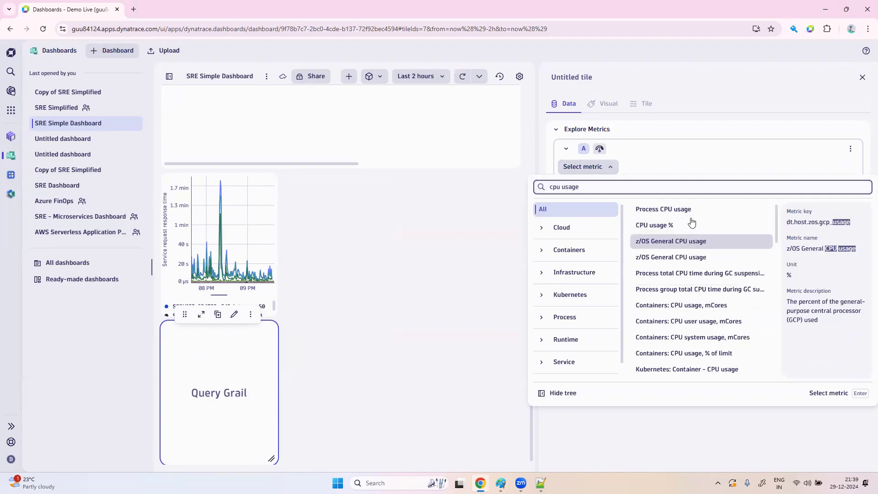
pyautogui.click(700, 224)
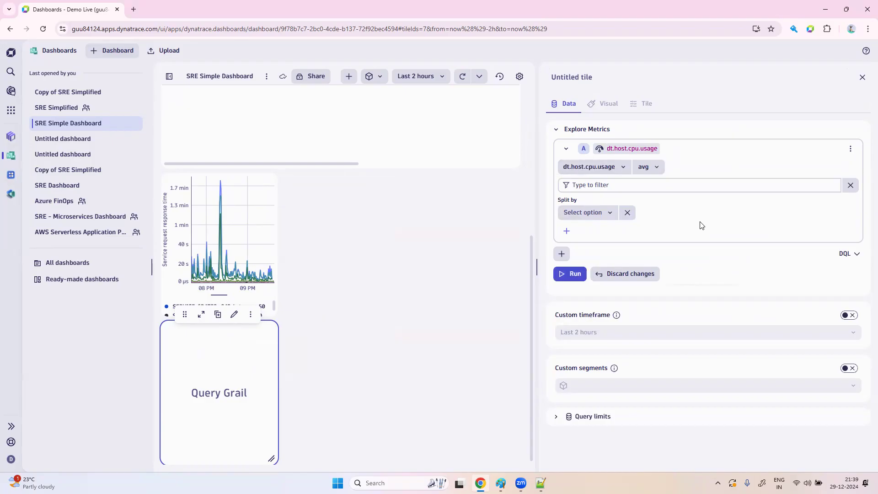
# Split the CPU usage metric by dt.entity.host and close the tile editor.
pyautogui.click(604, 220)
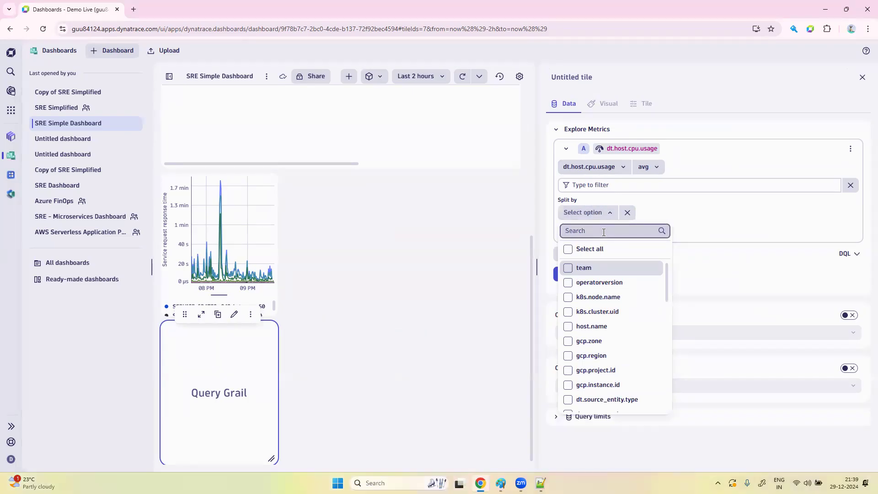
pyautogui.write('d')
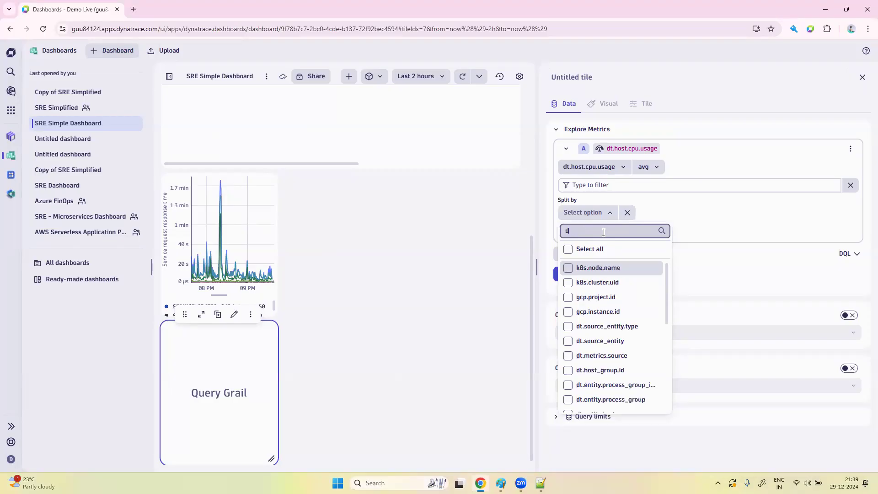
pyautogui.write('t.e')
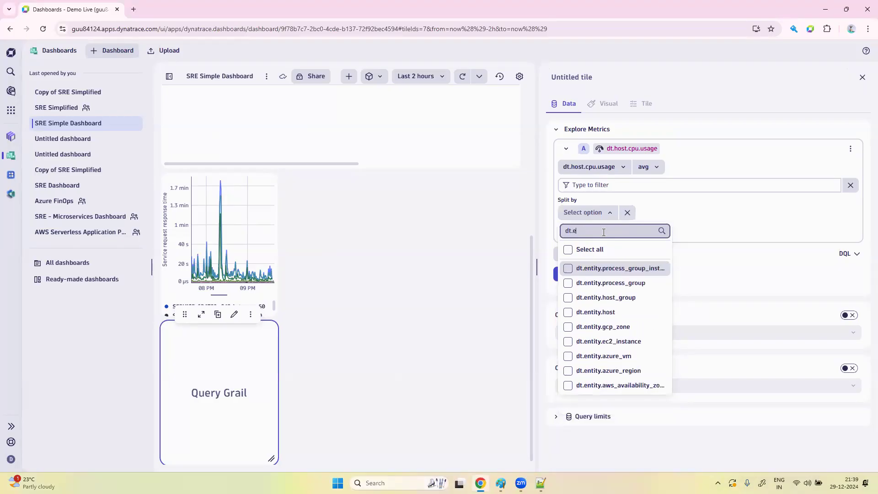
pyautogui.click(617, 314)
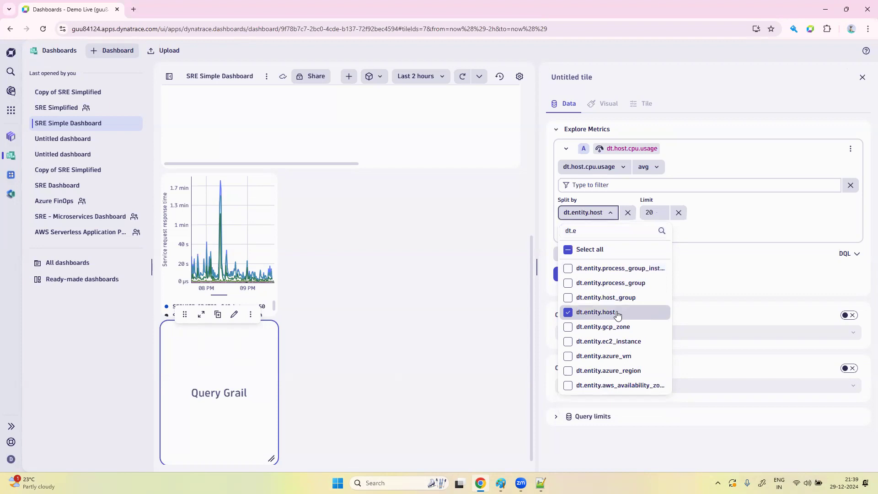
pyautogui.click(735, 224)
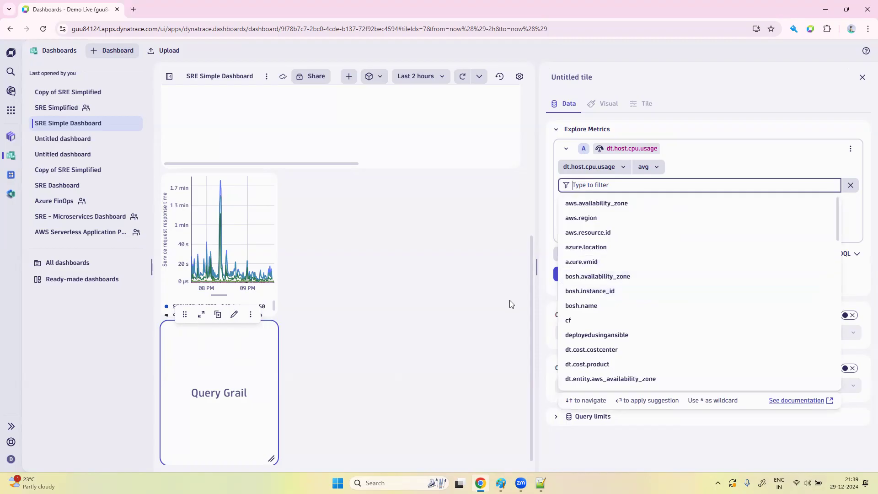
pyautogui.click(511, 320)
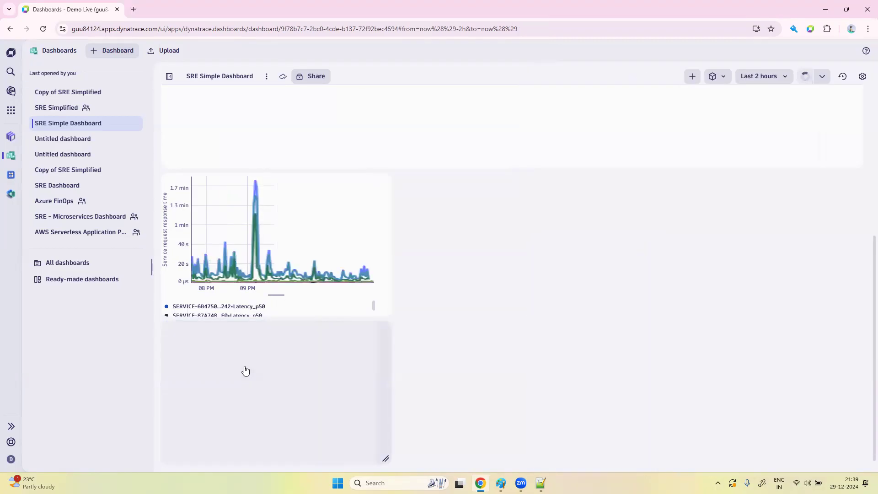
# Activate the Davis AI analyzer on the CPU usage tile, run the Forecast analysis and close the editor.
pyautogui.click(258, 370)
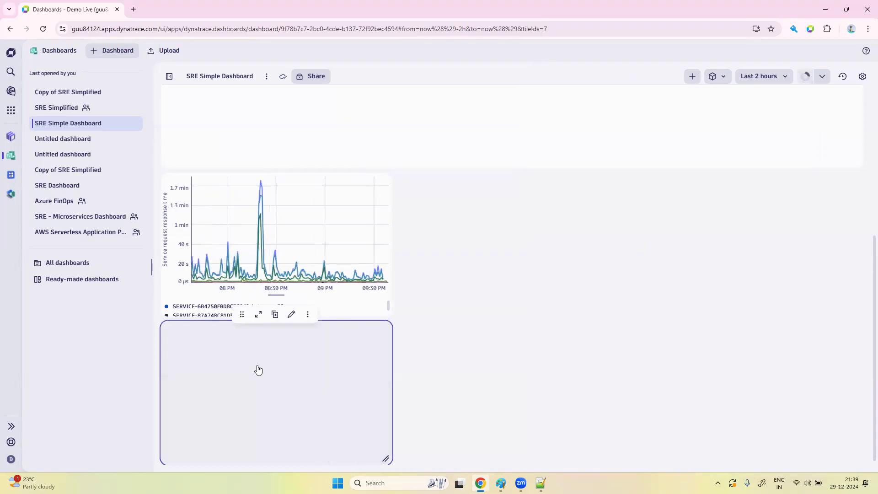
pyautogui.click(292, 316)
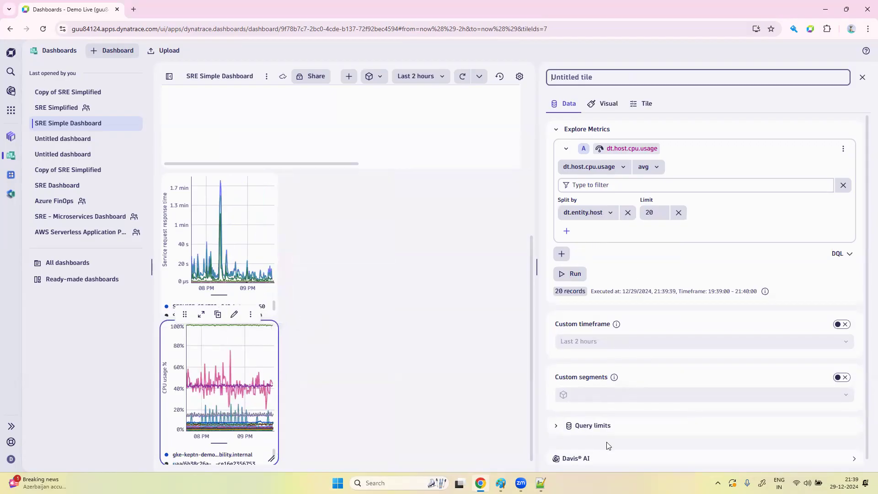
pyautogui.click(579, 459)
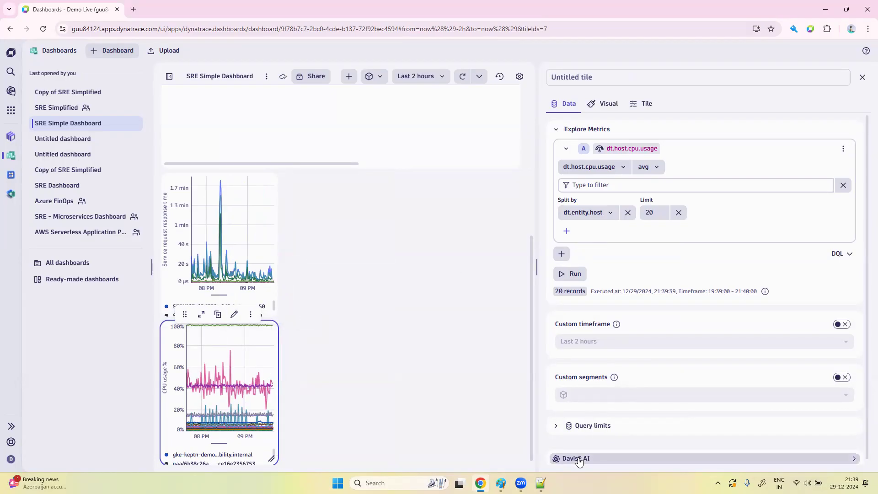
pyautogui.click(555, 113)
pyautogui.click(594, 143)
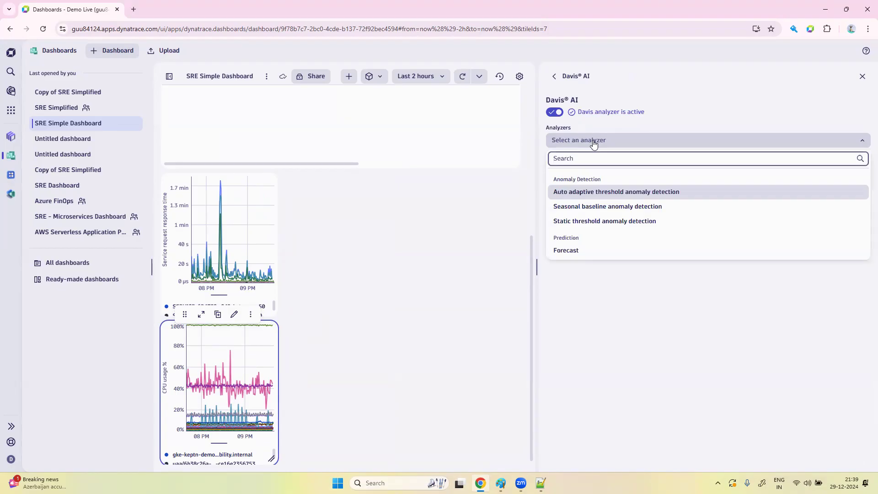
pyautogui.click(573, 251)
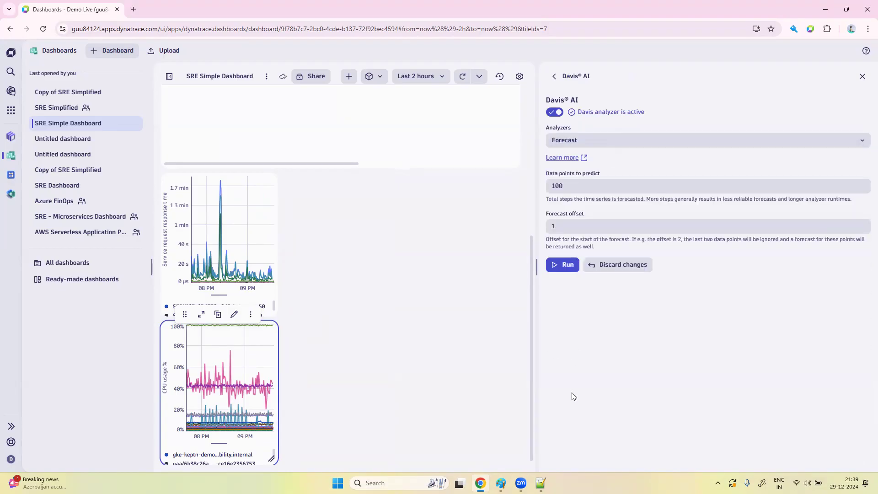
pyautogui.click(564, 271)
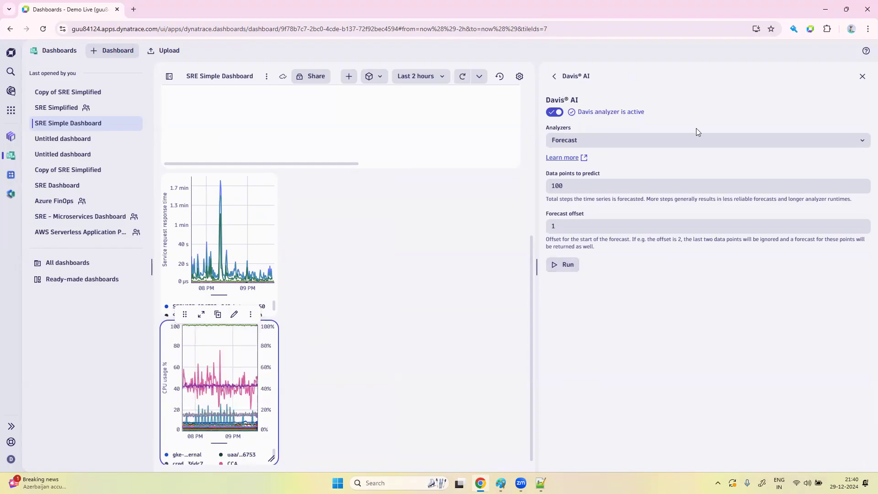
pyautogui.click(863, 77)
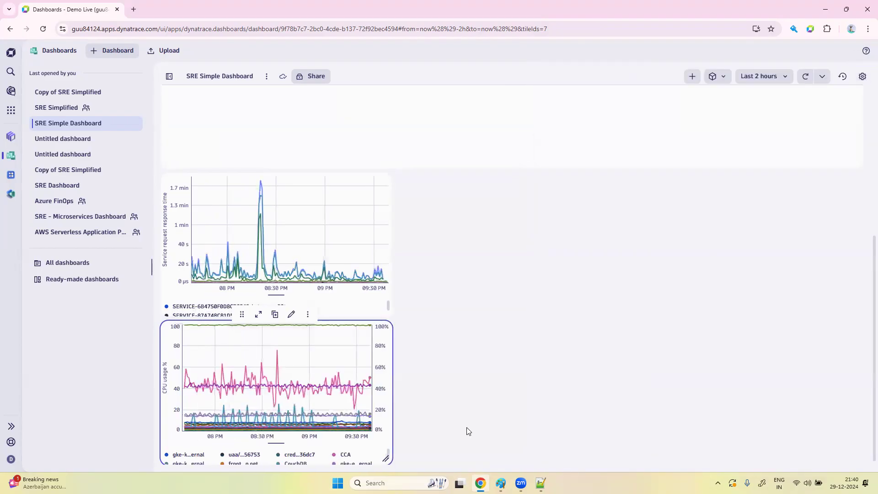
# Move the CPU usage tile beside the service response time chart and widen it to fill the rest of the row.
pyautogui.moveTo(242, 314)
pyautogui.mouseDown()
pyautogui.moveTo(488, 305)
pyautogui.moveTo(504, 246)
pyautogui.mouseUp()
pyautogui.scroll(3, 504, 246)
pyautogui.scroll(1, 486, 310)
pyautogui.moveTo(488, 309); pyautogui.dragTo(479, 323)
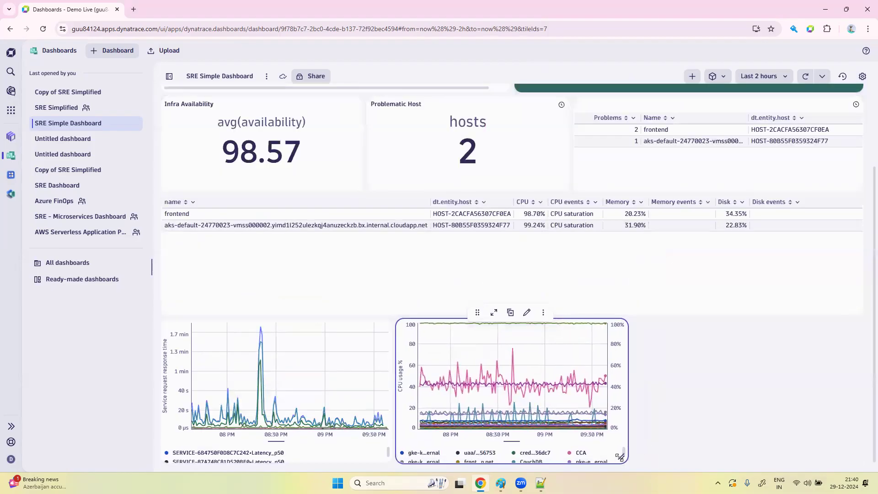
pyautogui.moveTo(622, 457); pyautogui.dragTo(838, 444)
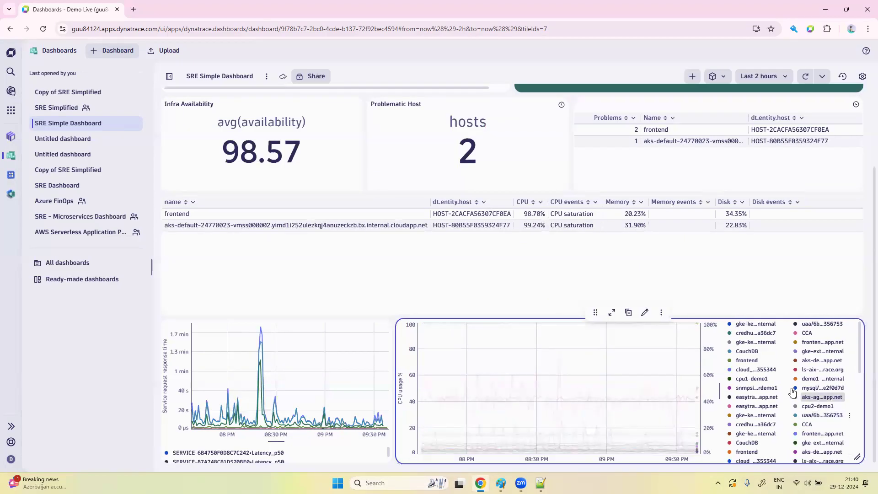
# Isolate the CouchDB and frontend series in the CPU usage chart, and review the dashboard's other tiles.
pyautogui.click(758, 354)
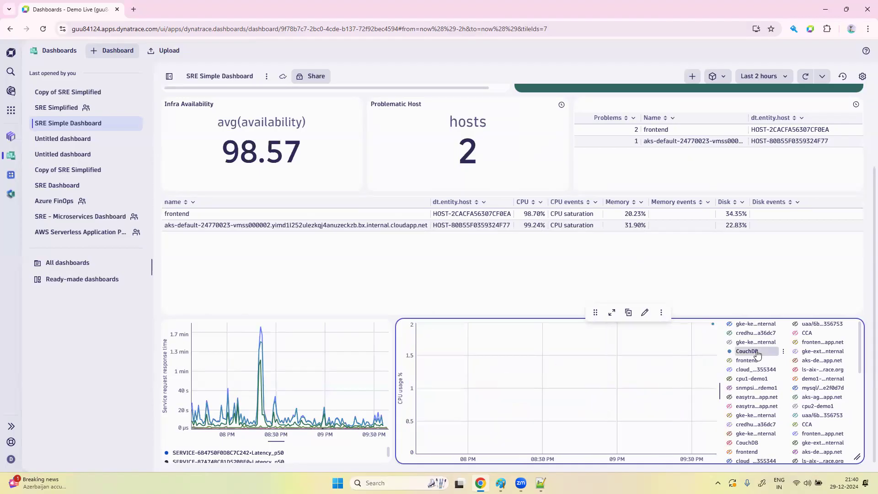
pyautogui.click(756, 363)
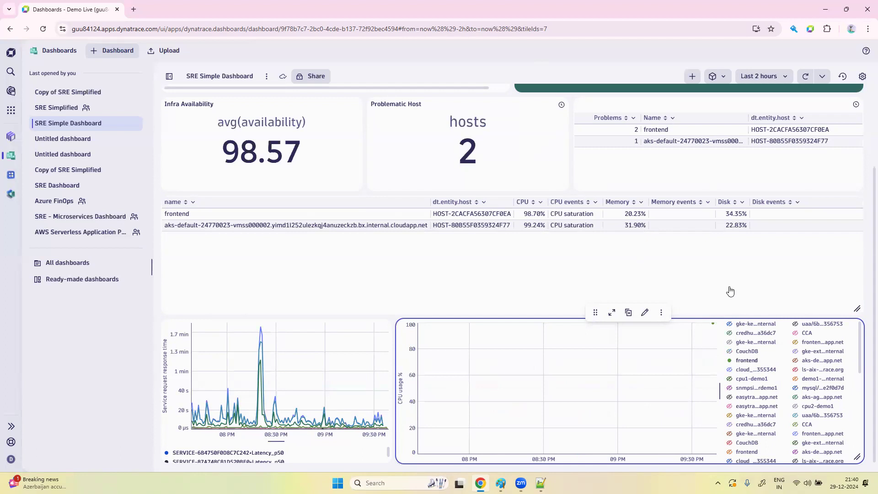
pyautogui.scroll(1, 586, 270)
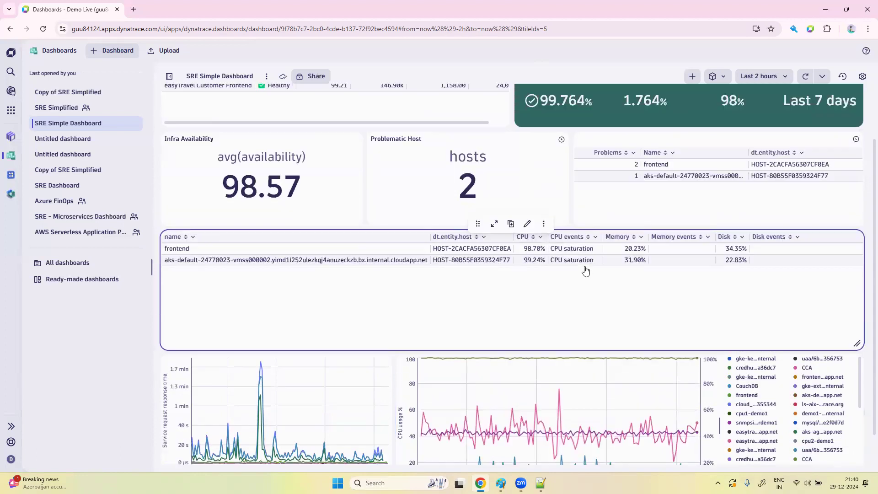
pyautogui.scroll(2, 586, 271)
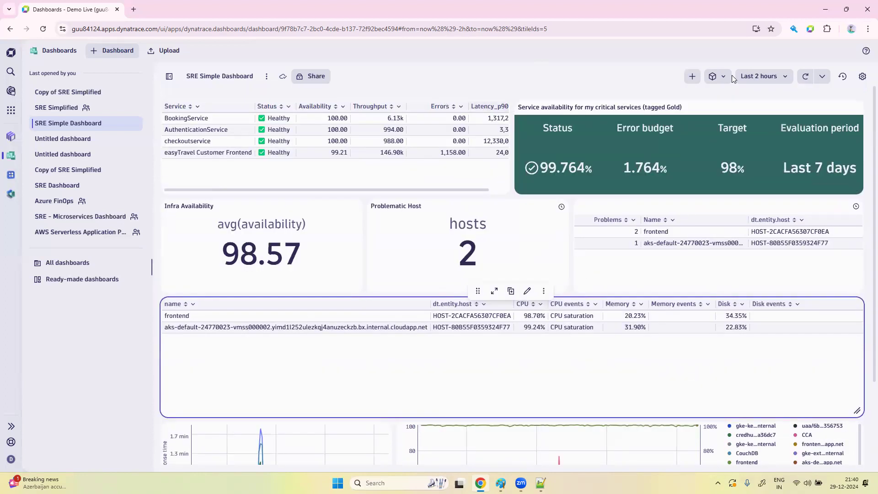
pyautogui.scroll(-3, 631, 257)
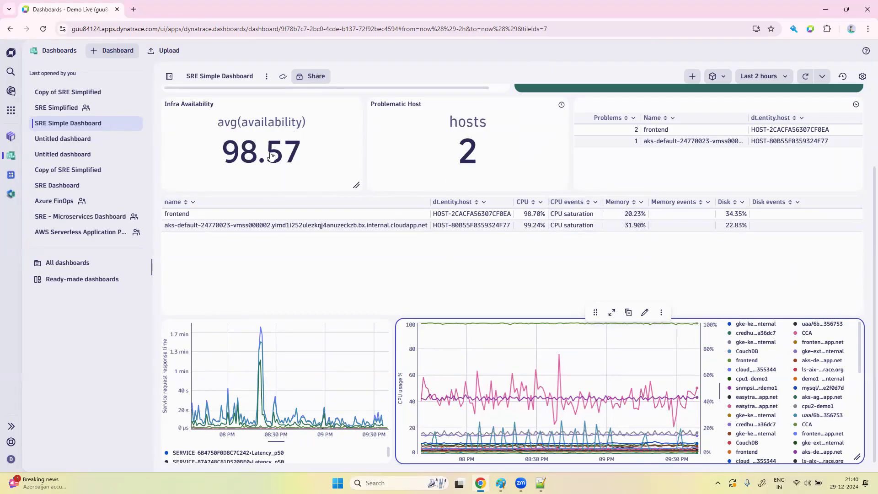
# Add a Service-Level Objective tile for "Service performance for my GOLD services: <500ms" and widen it to the full dashboard width.
pyautogui.click(692, 79)
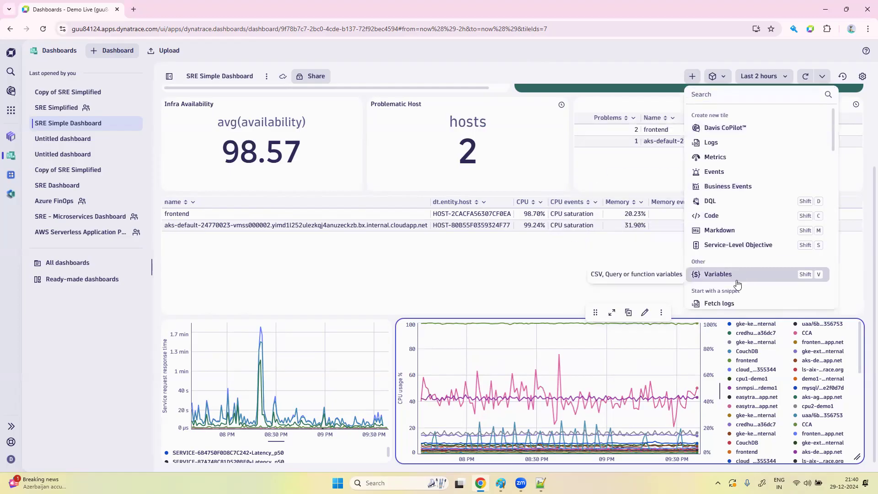
pyautogui.click(742, 243)
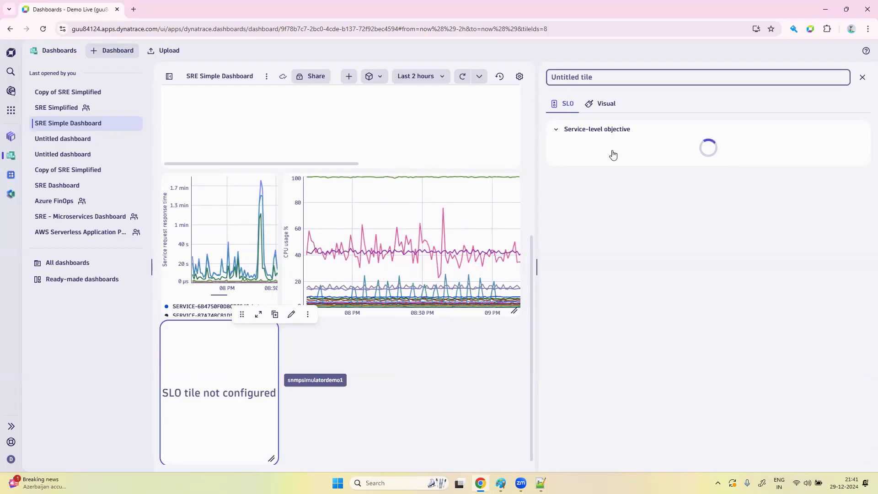
pyautogui.click(613, 146)
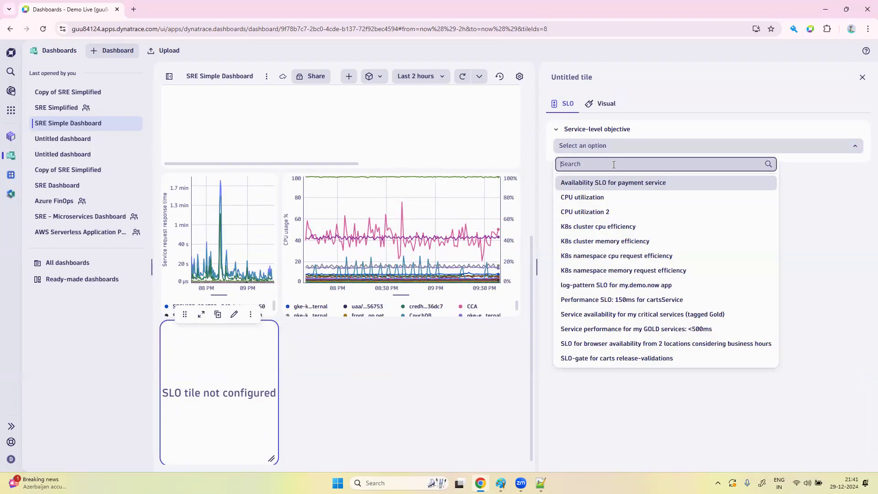
pyautogui.write('gol')
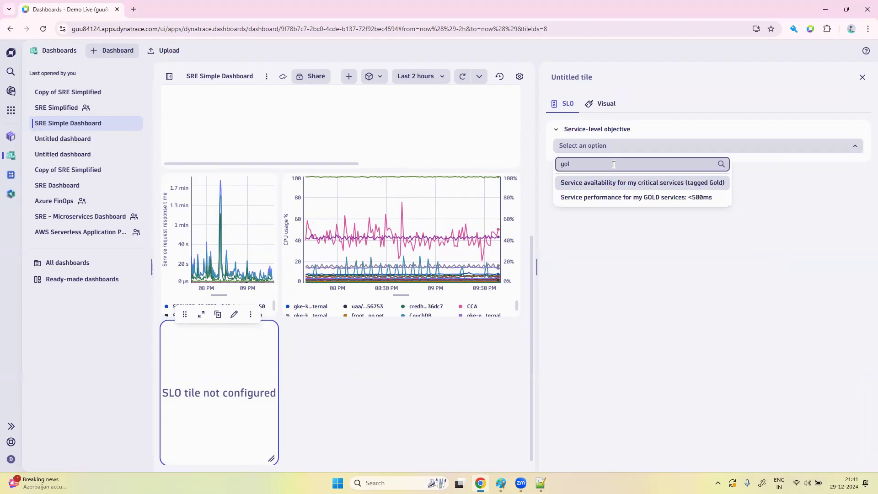
pyautogui.click(638, 197)
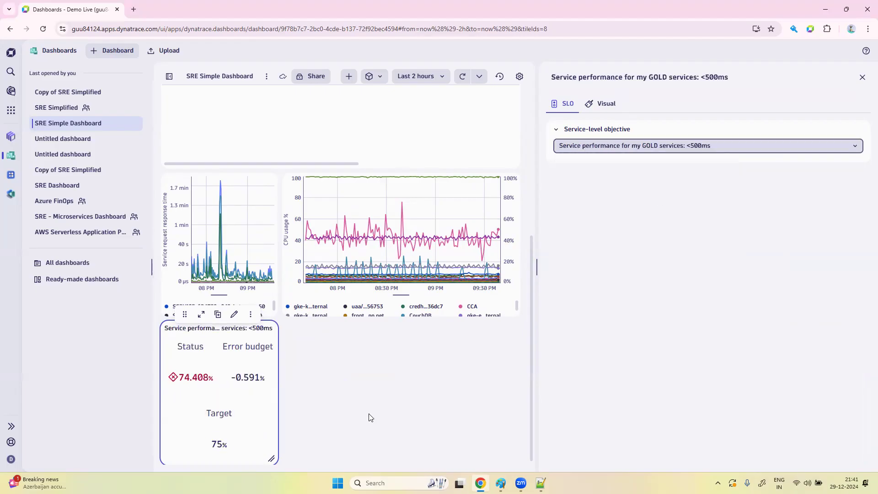
pyautogui.moveTo(267, 457); pyautogui.dragTo(501, 458)
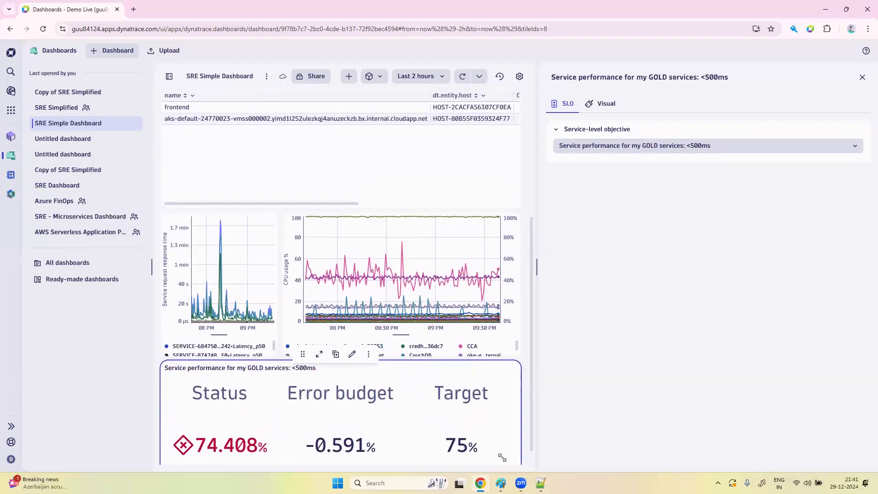
# Apply the SLO tile's status threshold color to the background, include the Evaluation period column and close the editor.
pyautogui.click(601, 104)
pyautogui.click(600, 266)
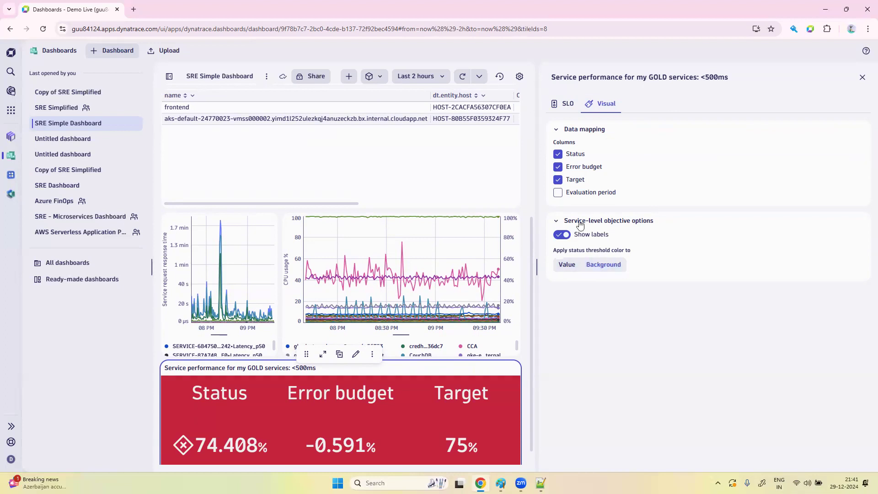
pyautogui.click(601, 194)
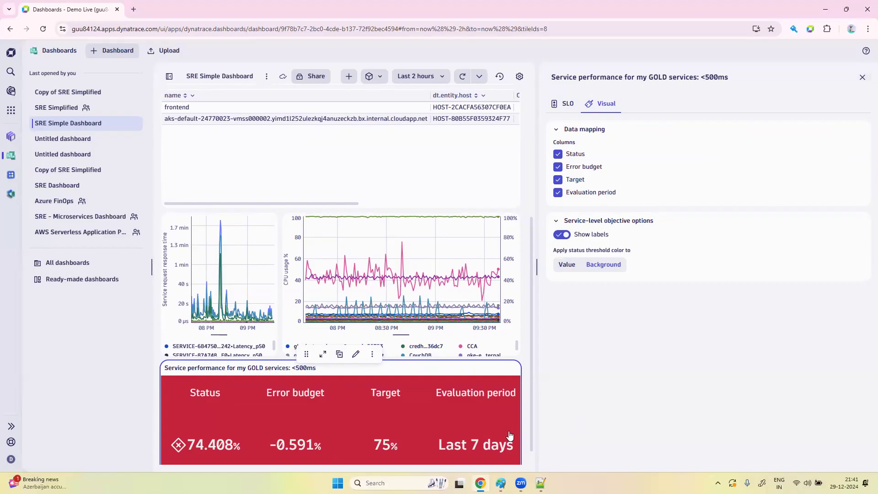
pyautogui.click(570, 108)
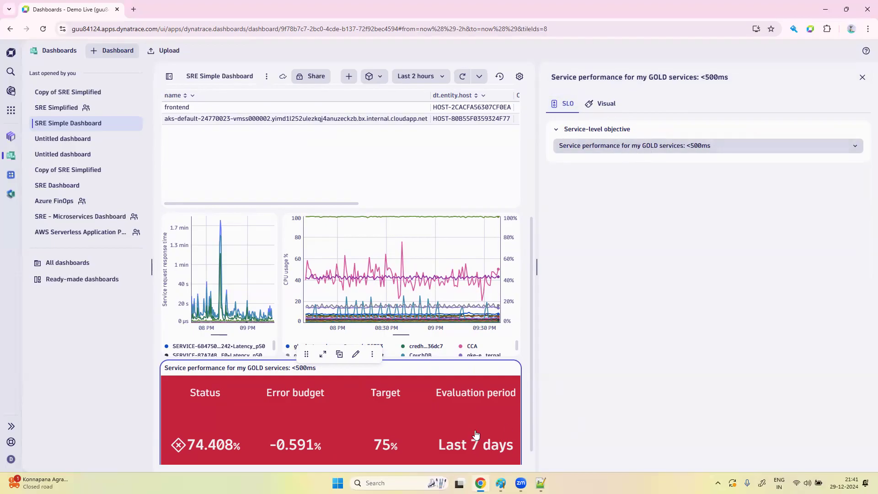
pyautogui.click(864, 78)
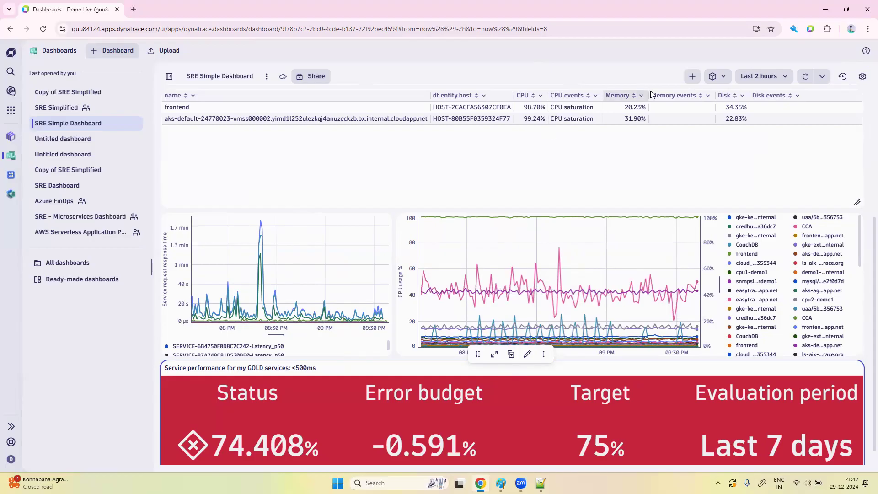
# Open the choice of new tile types for the dashboard.
pyautogui.click(693, 76)
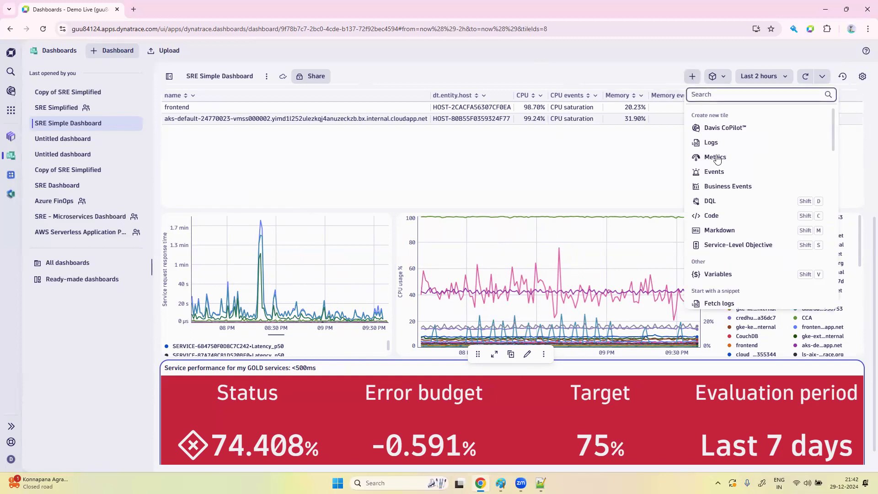